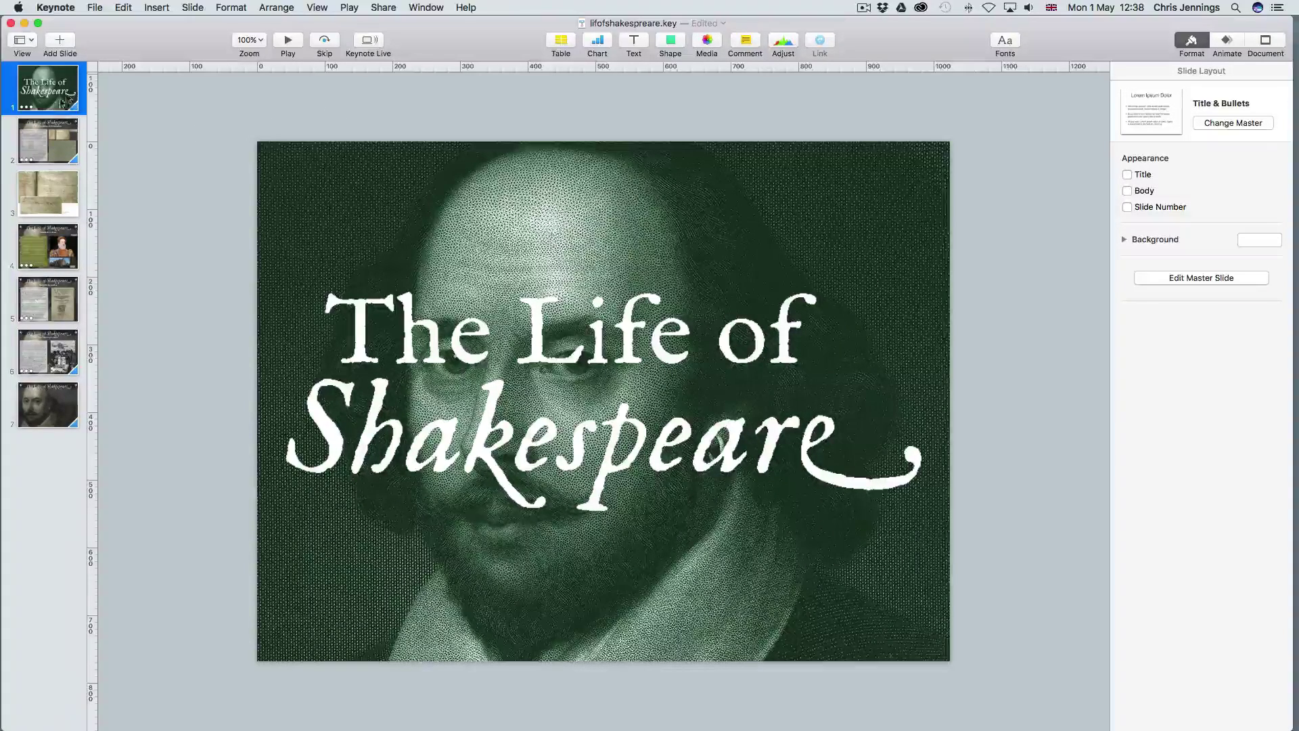
Look through slides 2 to 6 of the Shakespeare presentation, then return to the title slide.
left_click(62, 144)
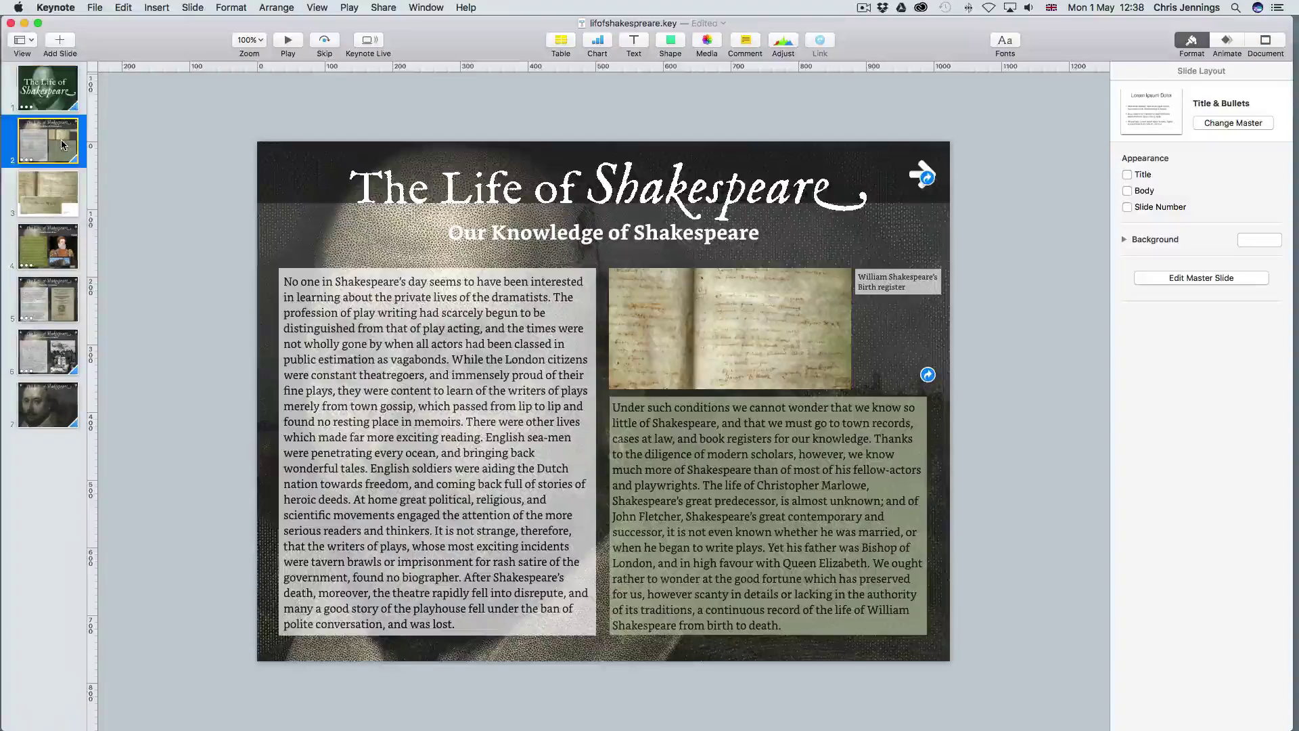
left_click(56, 201)
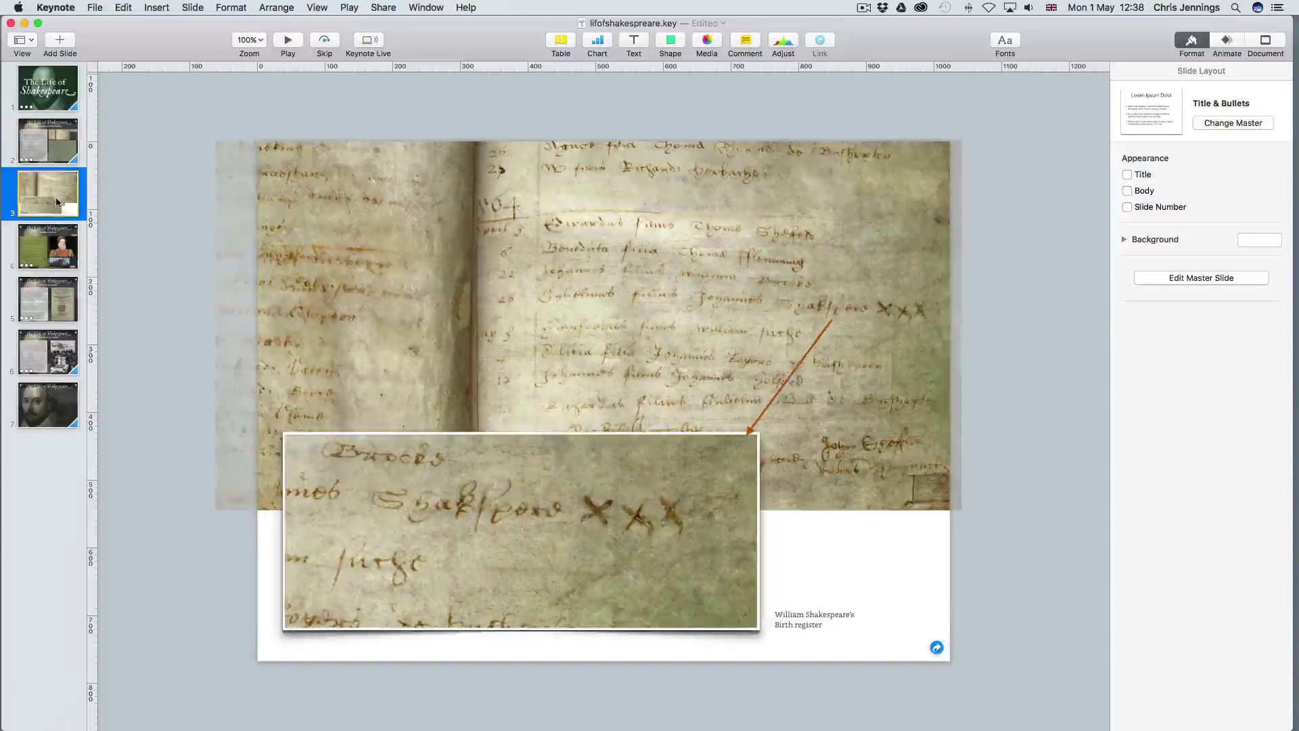
left_click(55, 245)
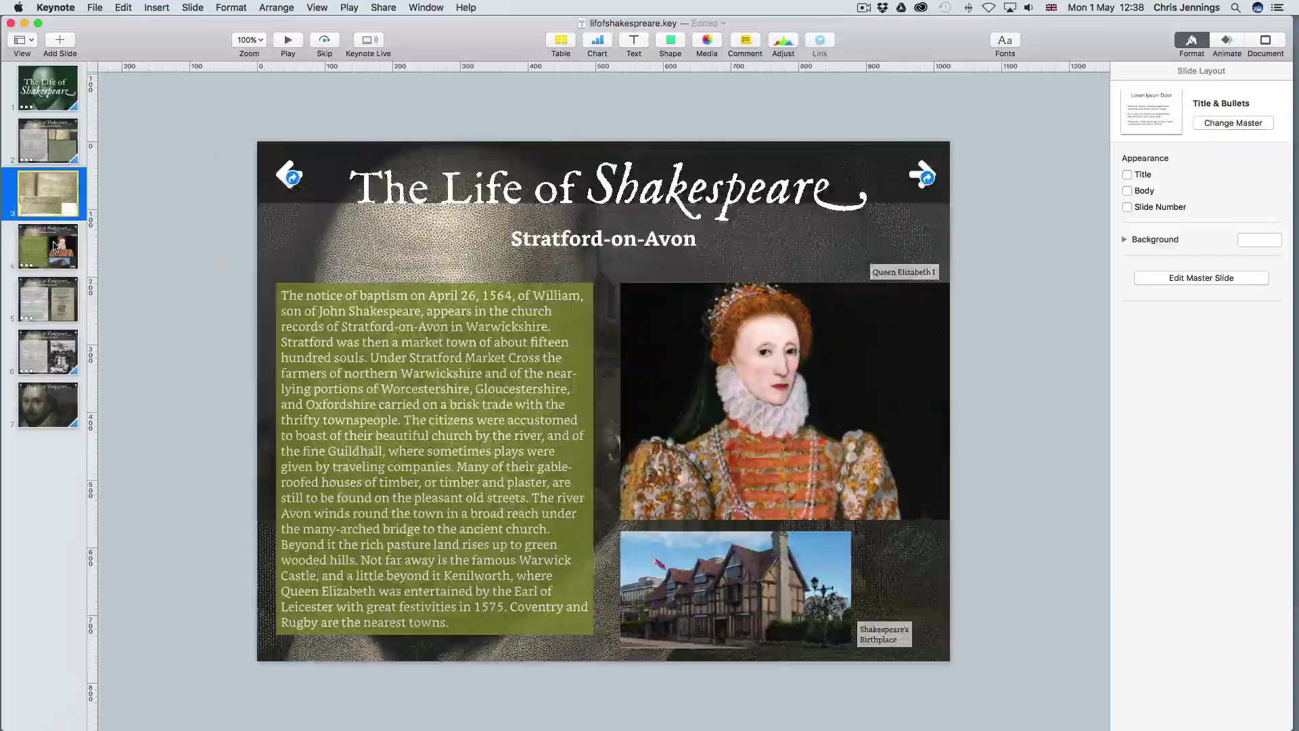
left_click(49, 295)
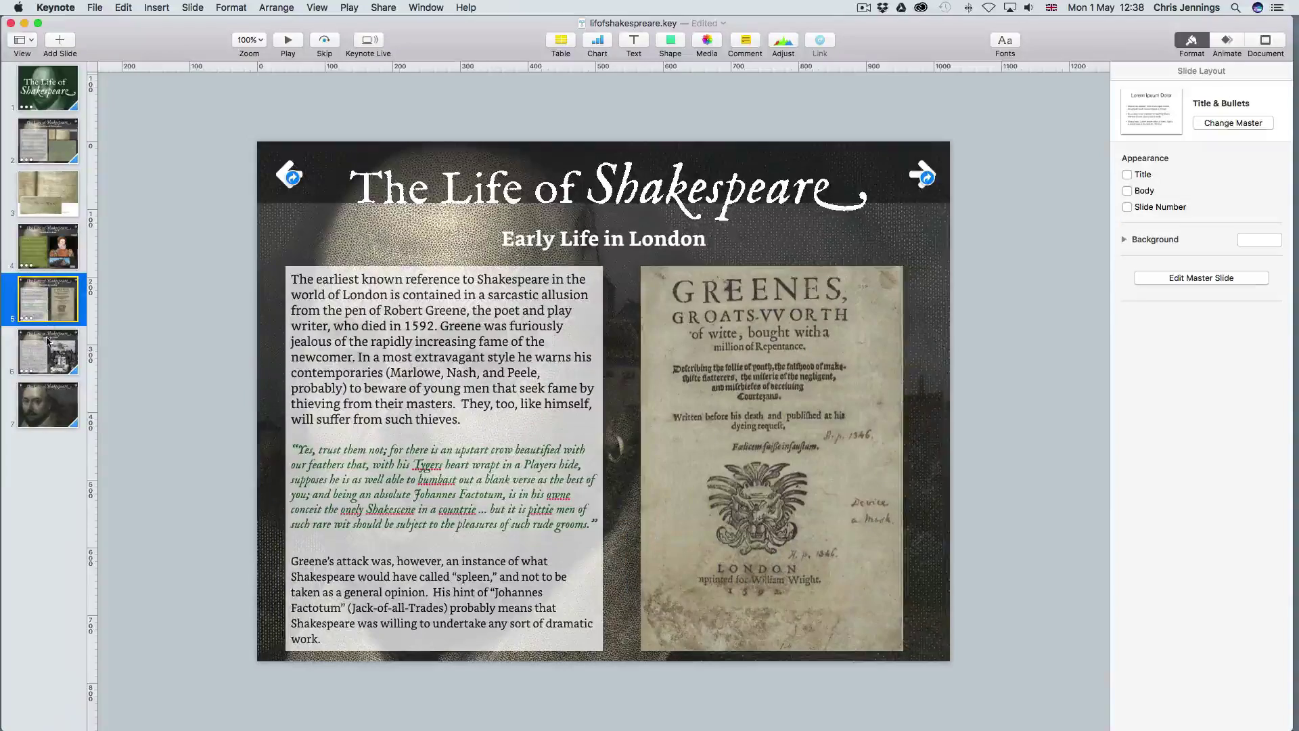
left_click(49, 346)
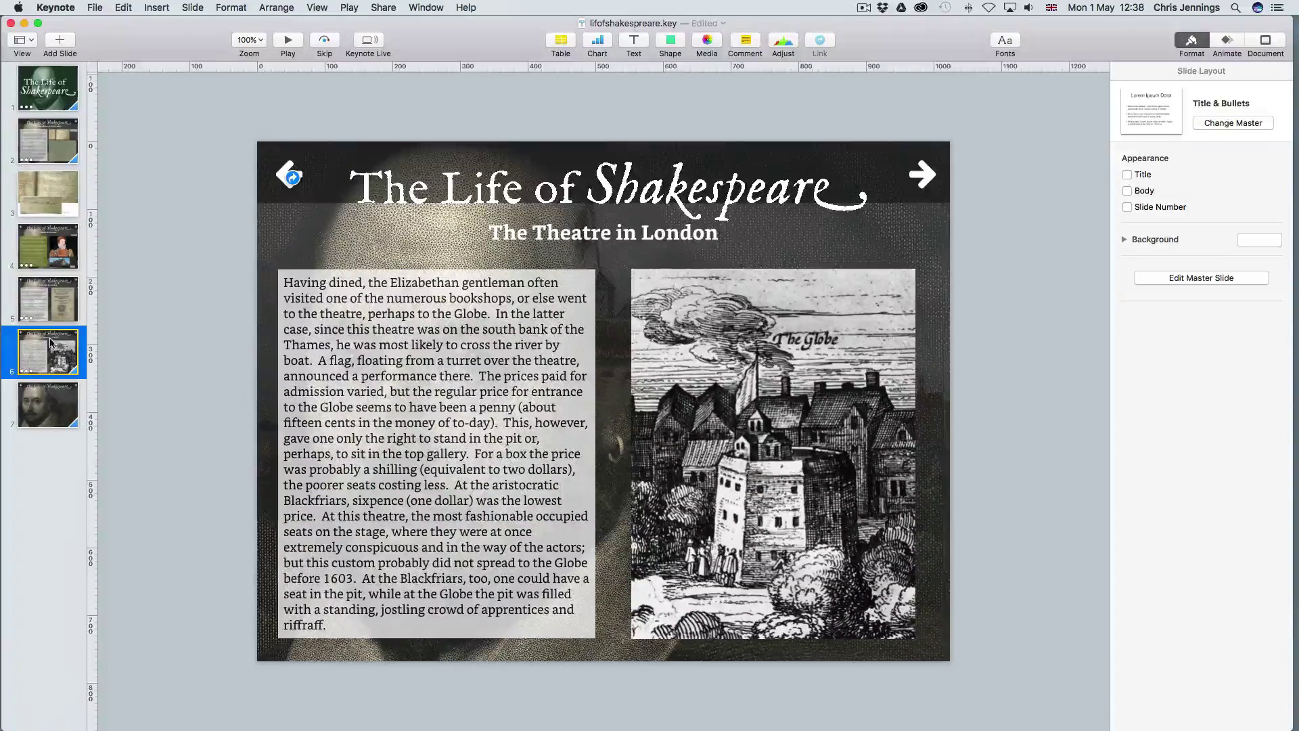
left_click(69, 101)
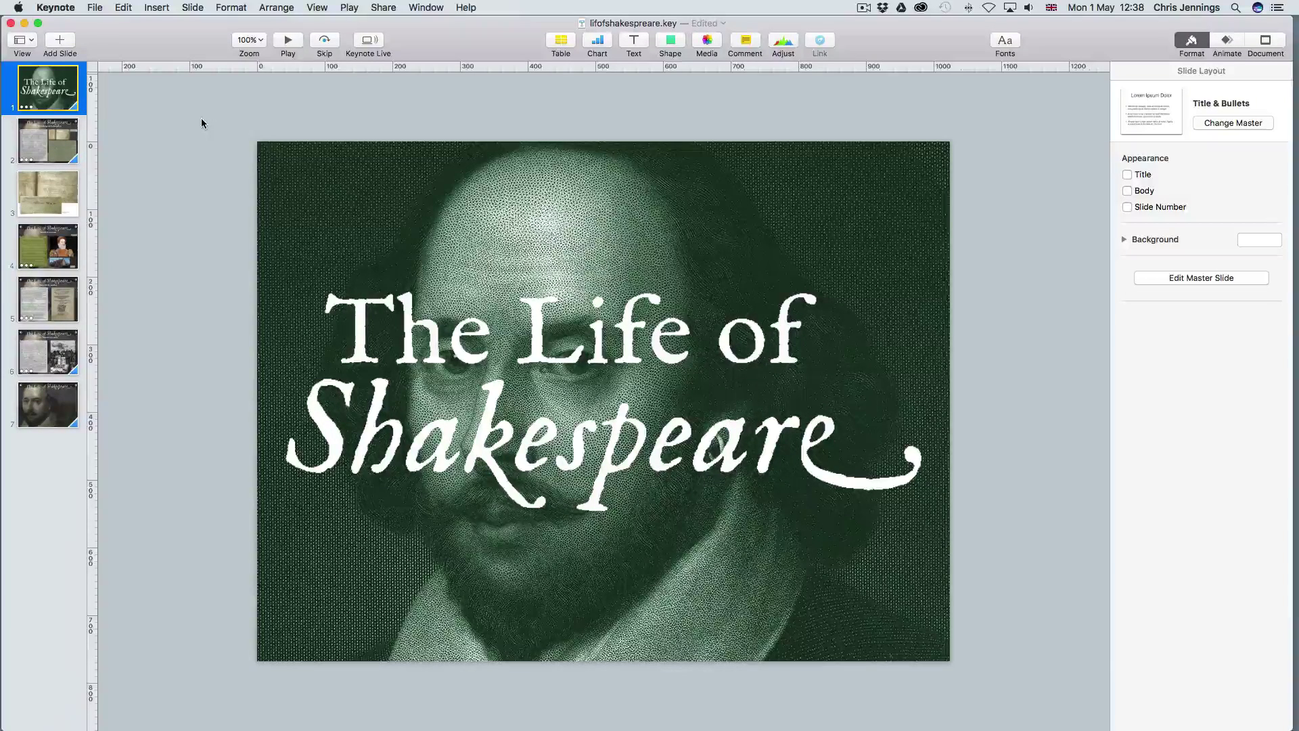
Play the presentation from the title slide, follow the birth register link and back, continue to Stratford-on-Avon, and exit.
left_click(288, 41)
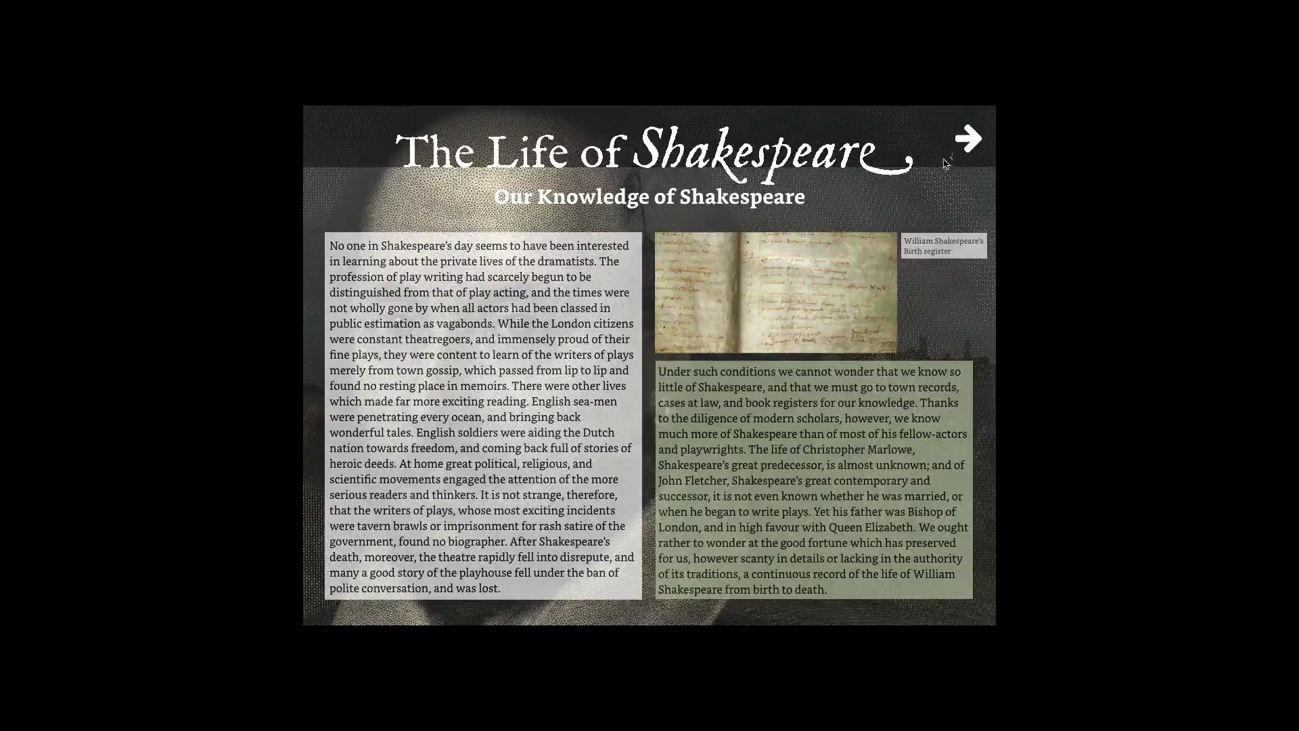
left_click(825, 290)
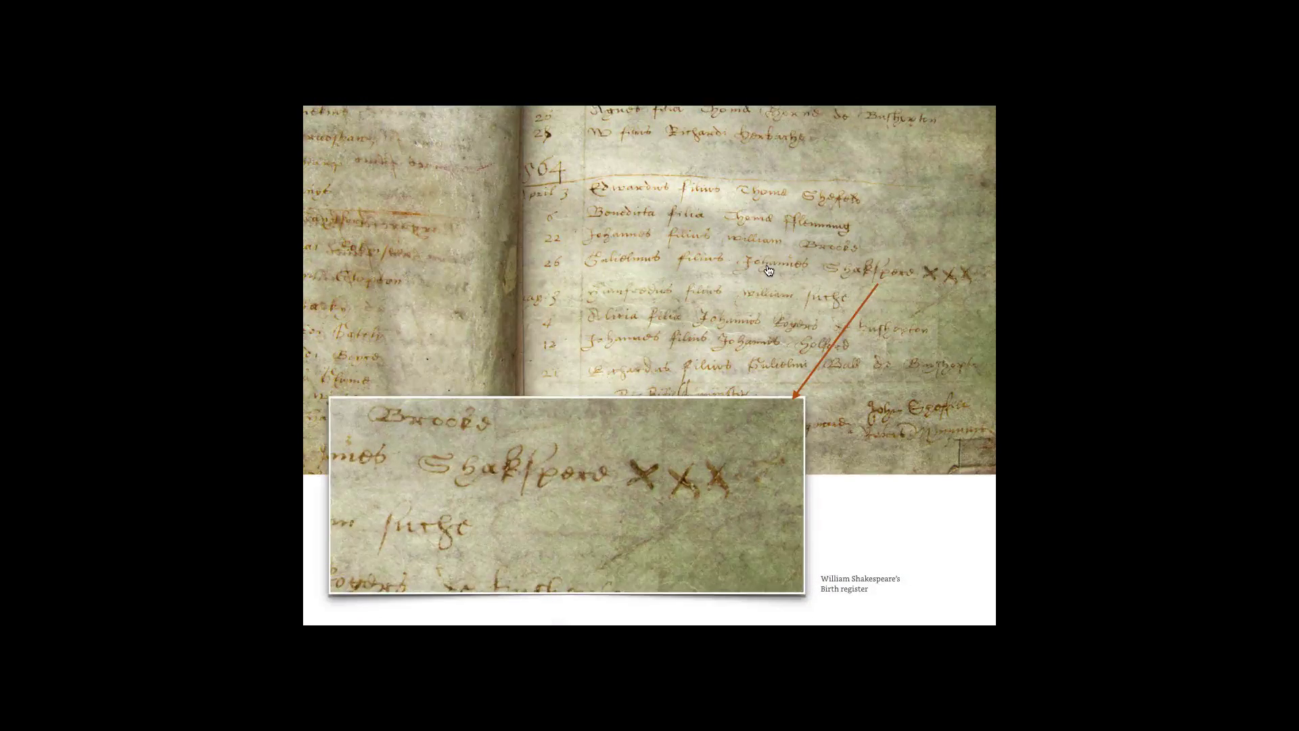
left_click(731, 270)
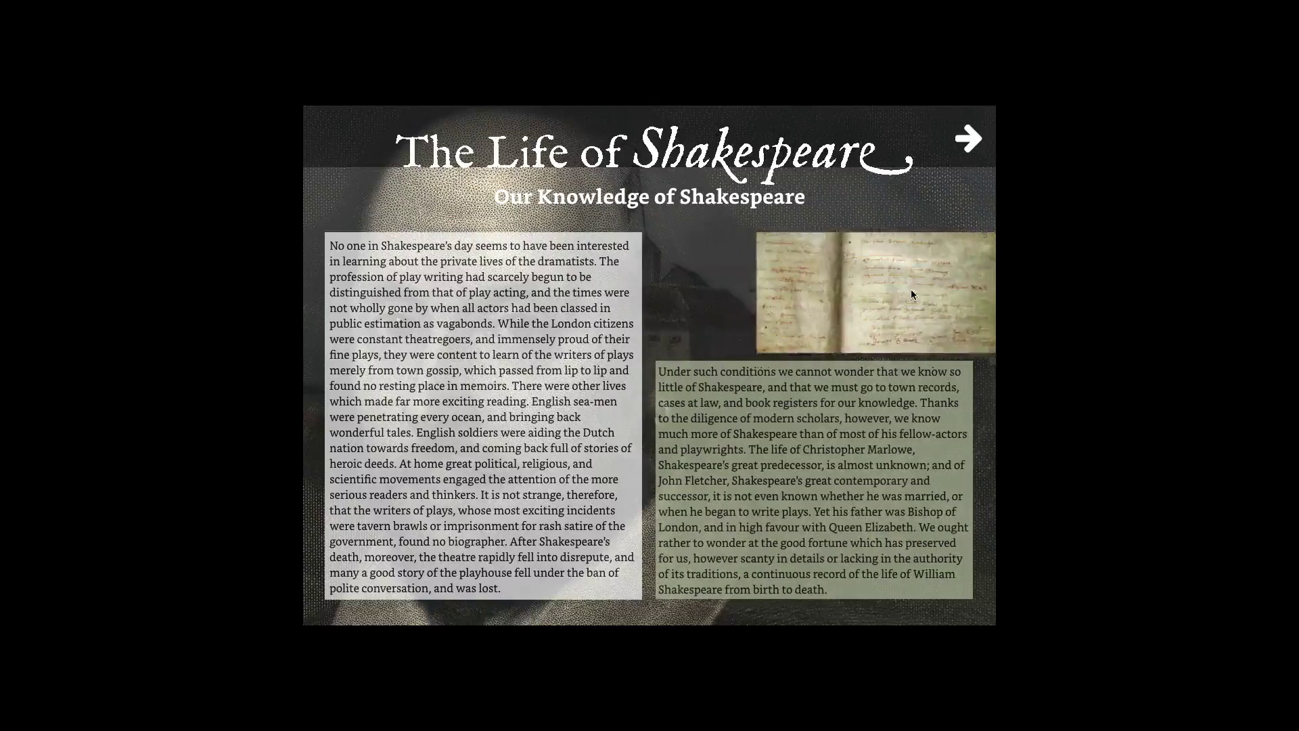
left_click(969, 140)
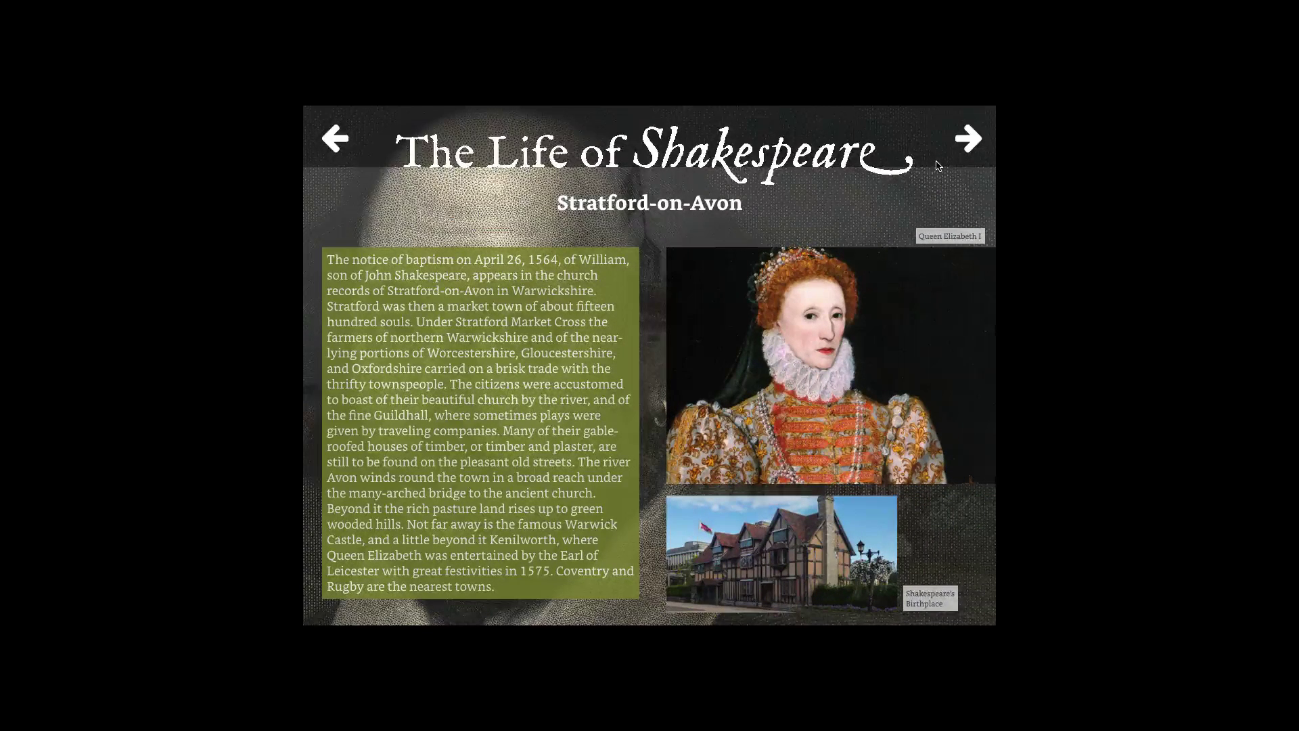
key("Escape")
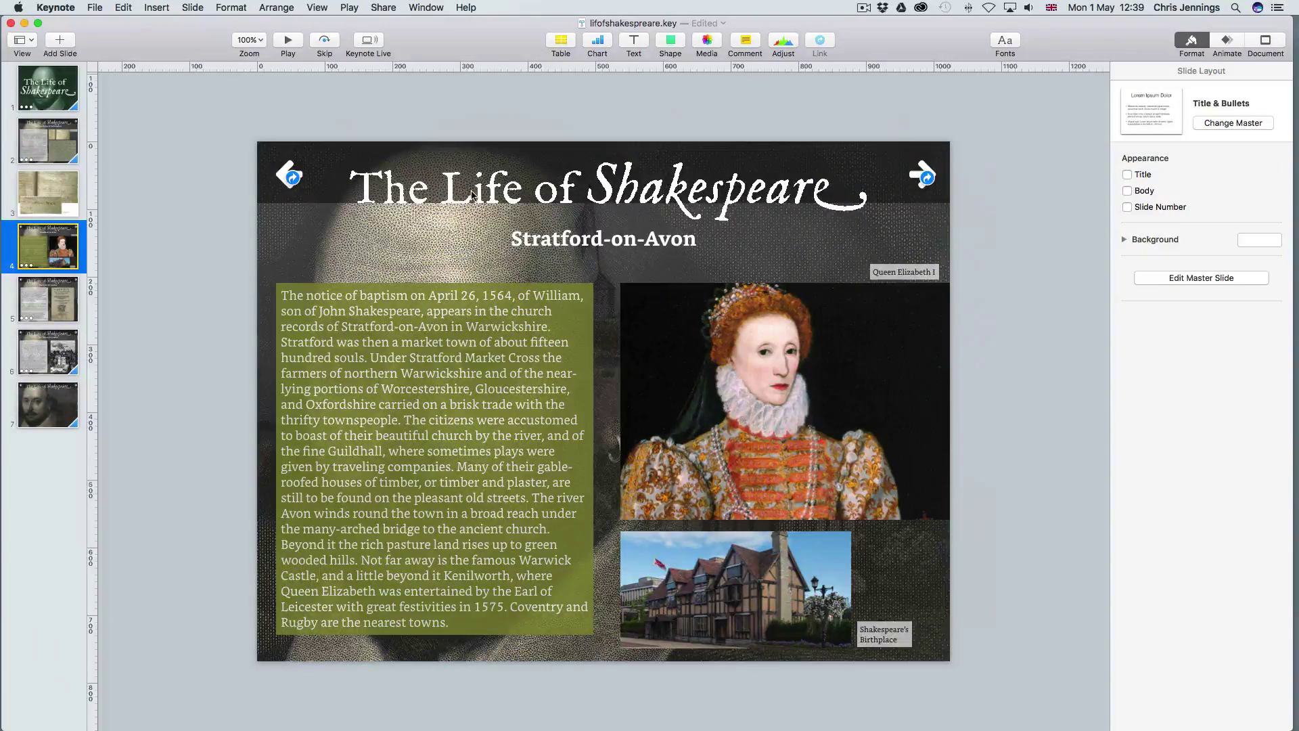
Inspect and preview the build-in animation of the main text block on slide 2, "Our Knowledge of Shakespeare".
left_click(68, 156)
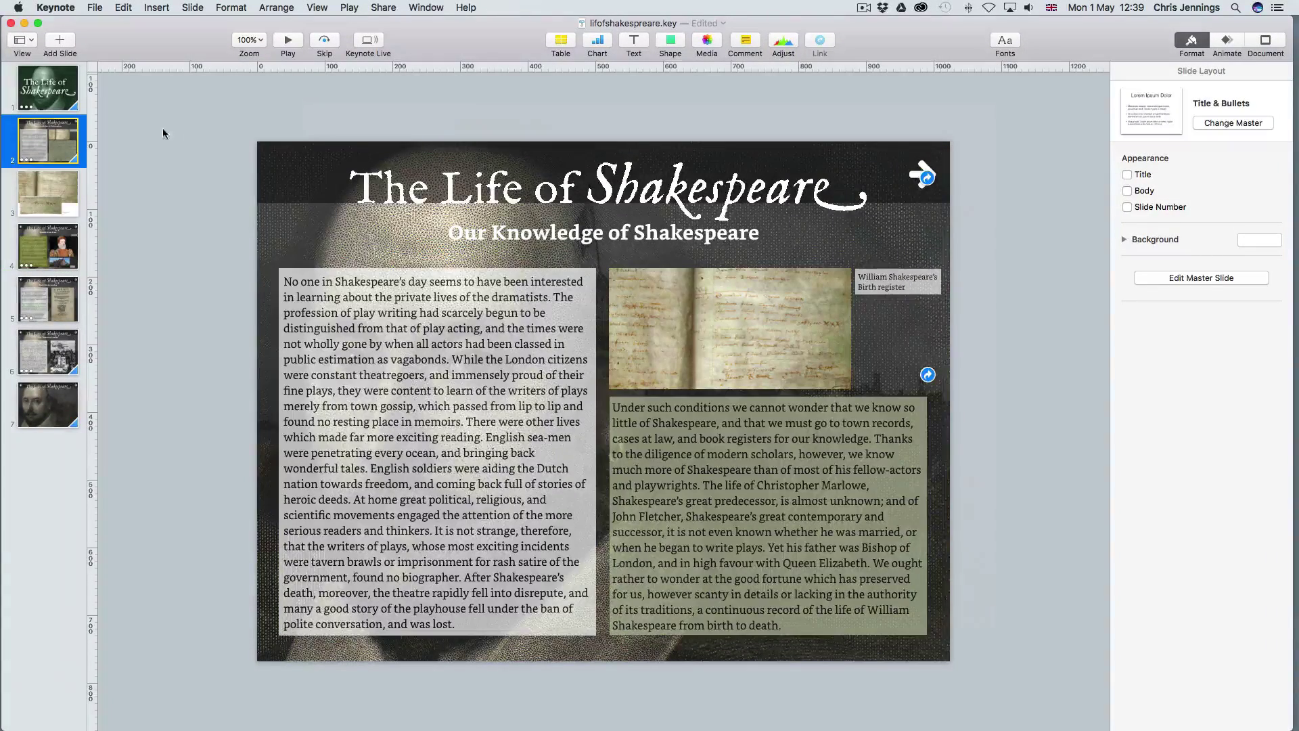
left_click(352, 284)
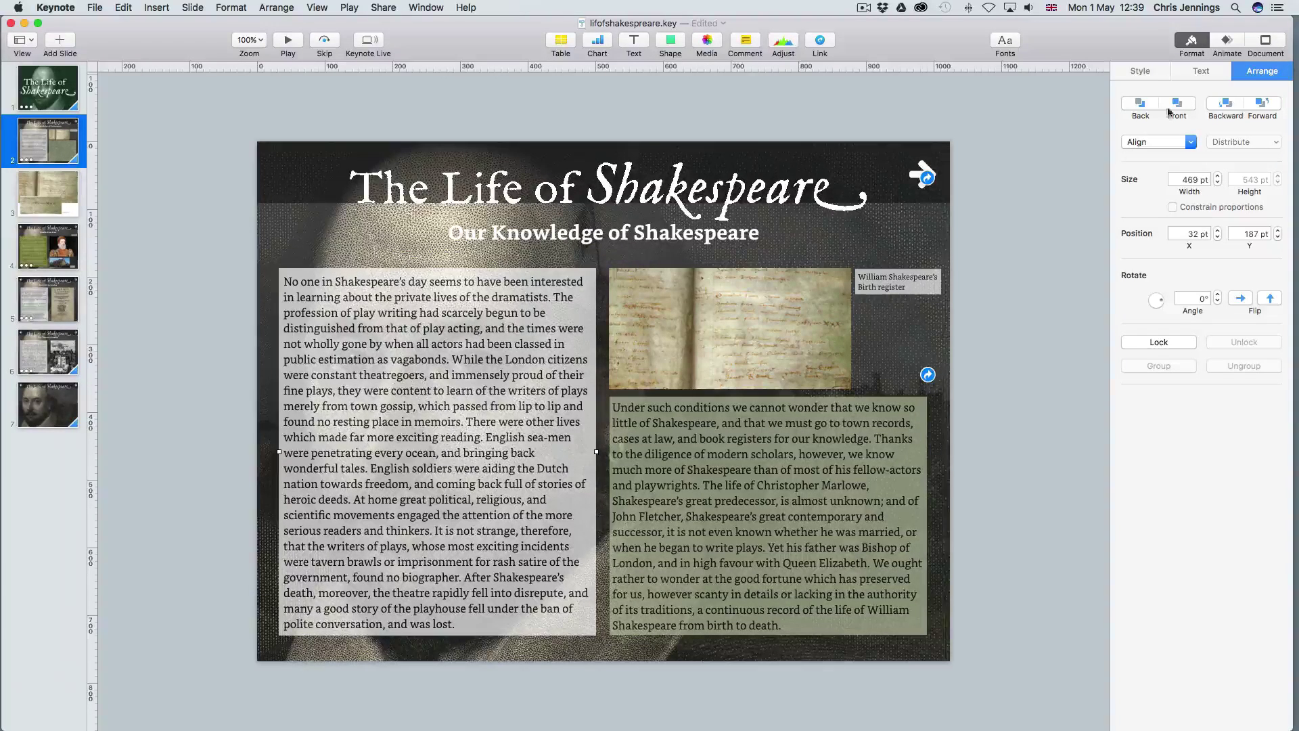
left_click(1227, 42)
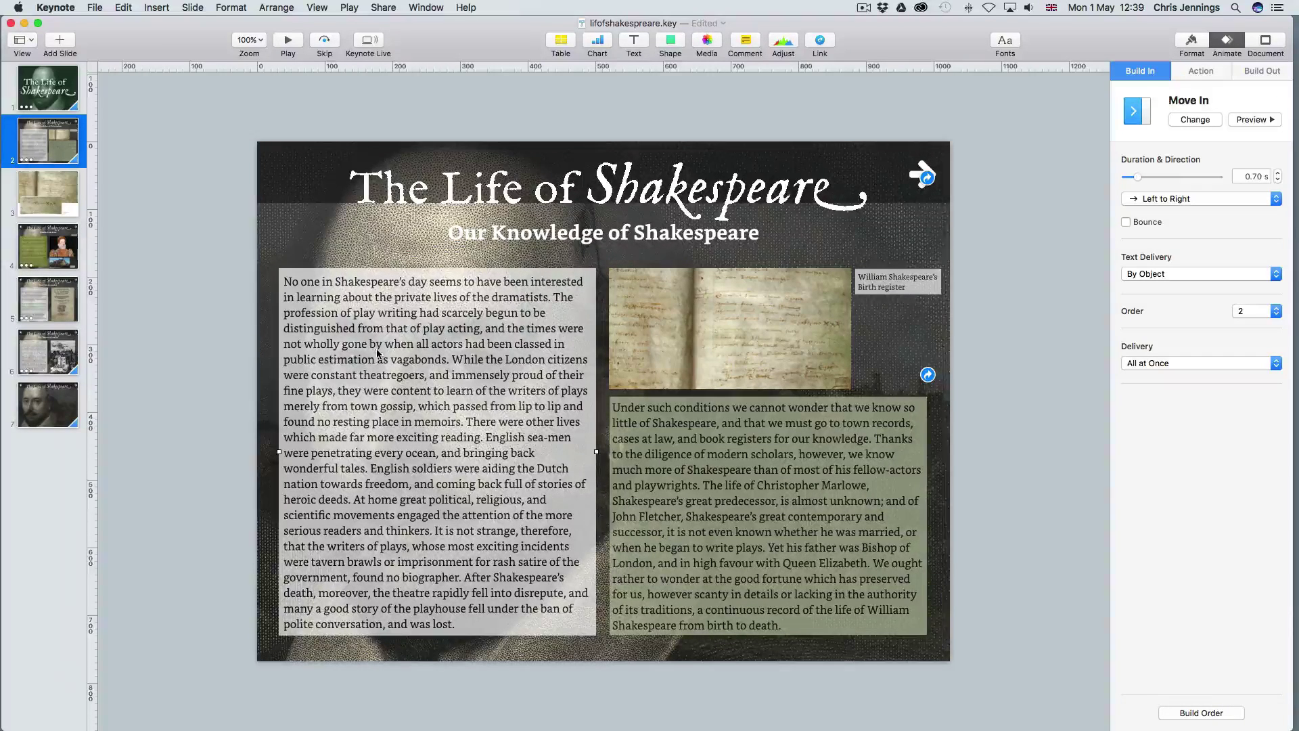
left_click(1253, 120)
Set the Move In duration of slide 2's birth register image to 0.90 s.
left_click(736, 320)
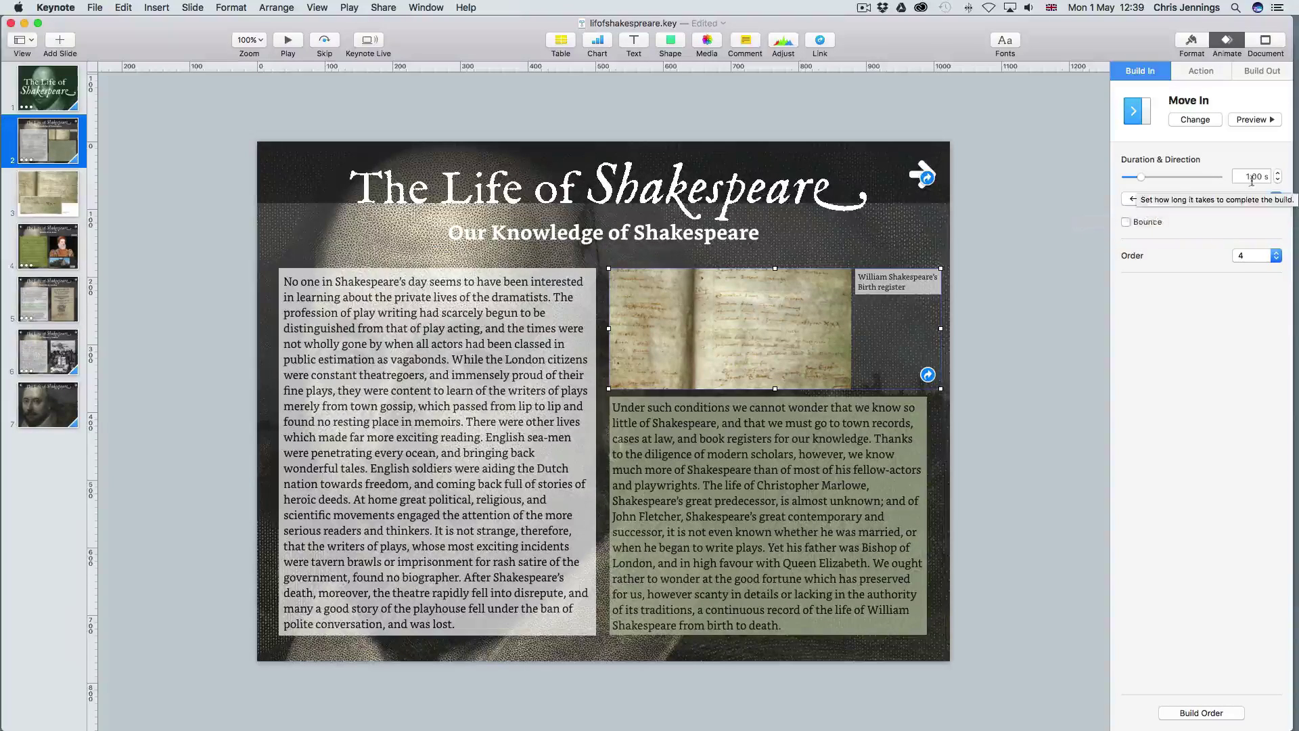
left_click(1277, 181)
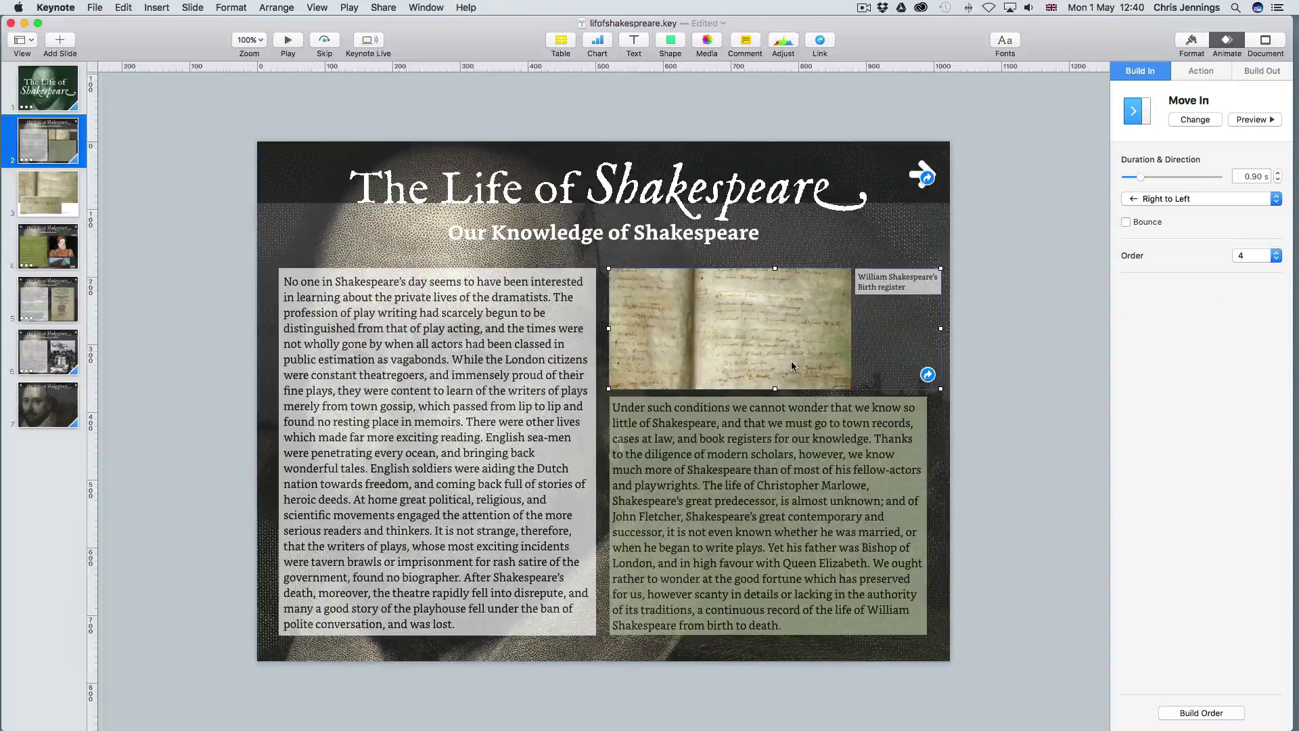
Check the slide link targets of the birth register image and the forward arrow on slide 2.
left_click(928, 375)
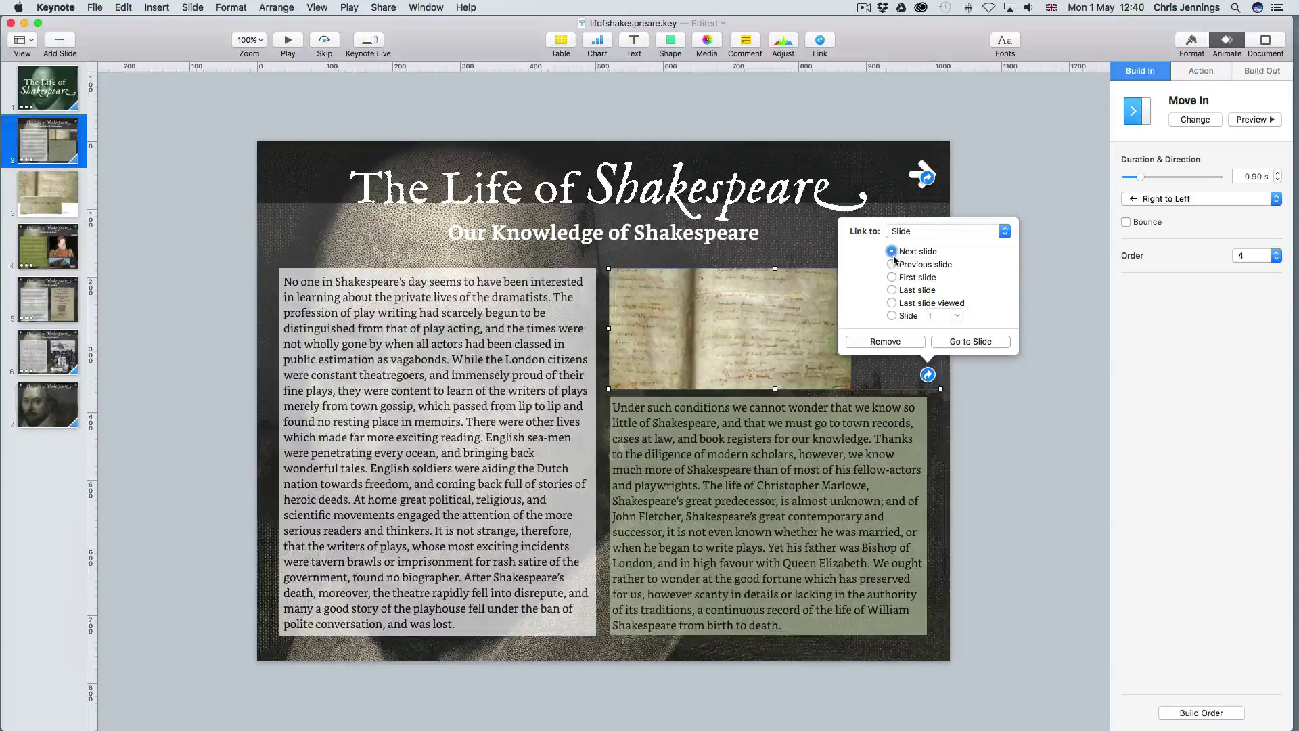
left_click(927, 178)
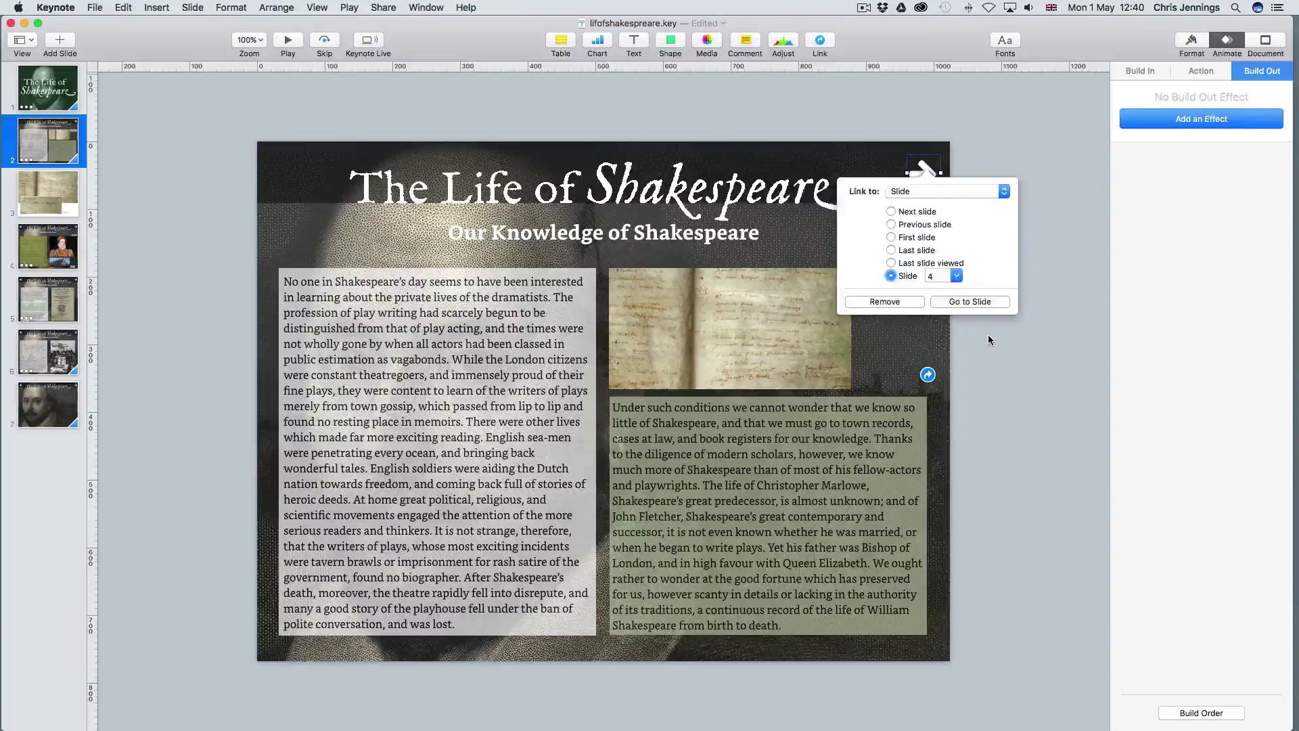
left_click(988, 340)
Review slide 3, the register image's build on slide 2, and the text block's build on slide 5.
left_click(50, 202)
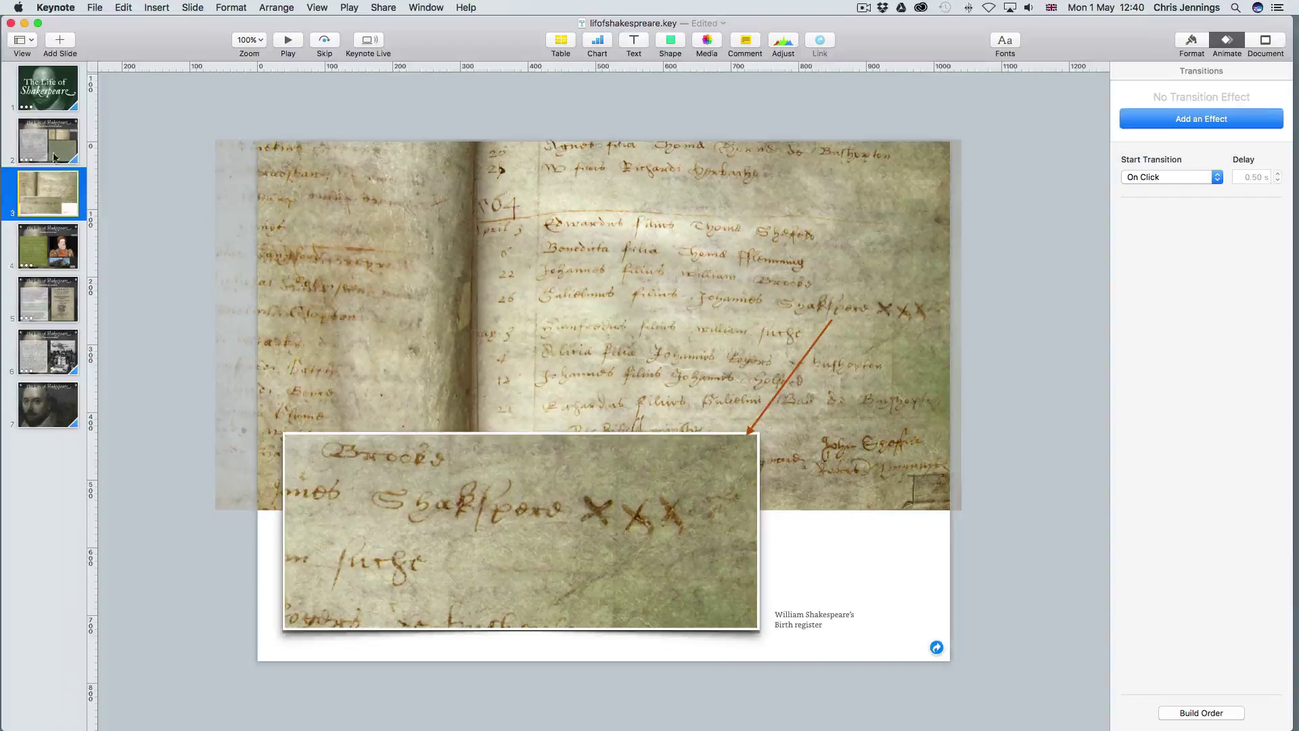
left_click(54, 157)
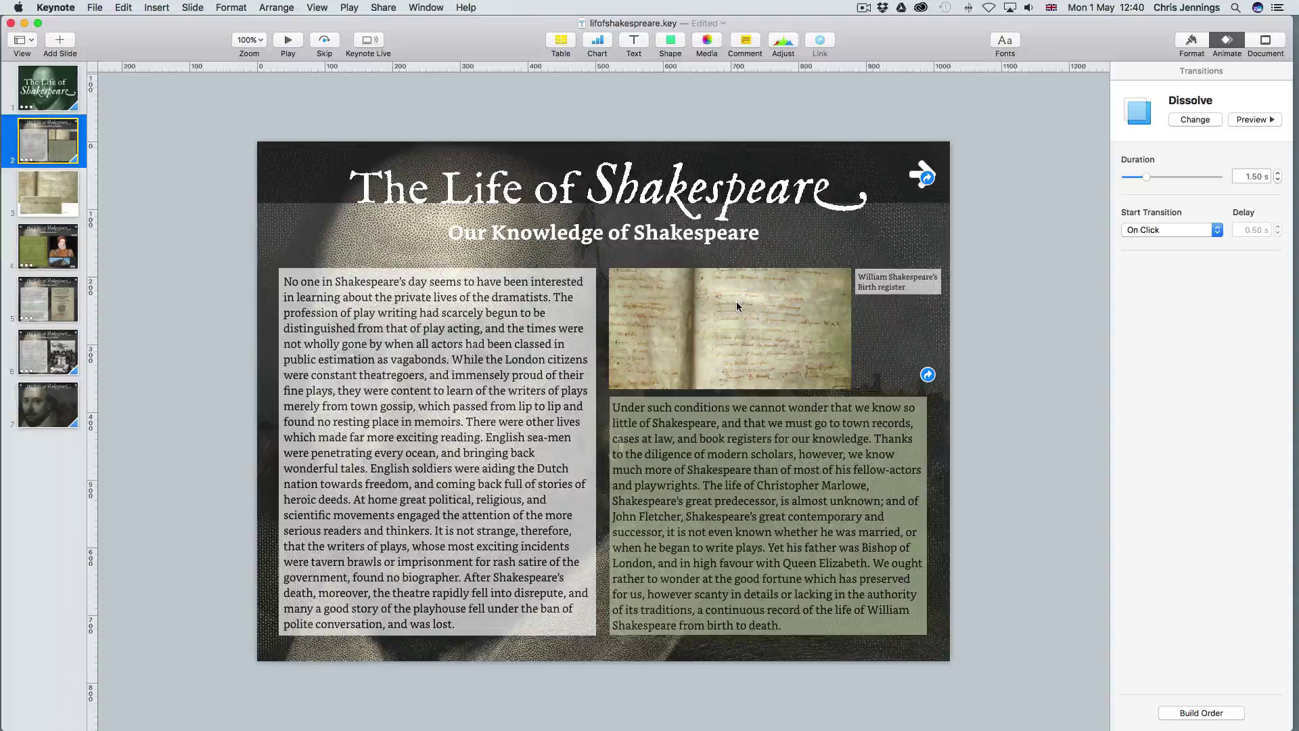
left_click(736, 303)
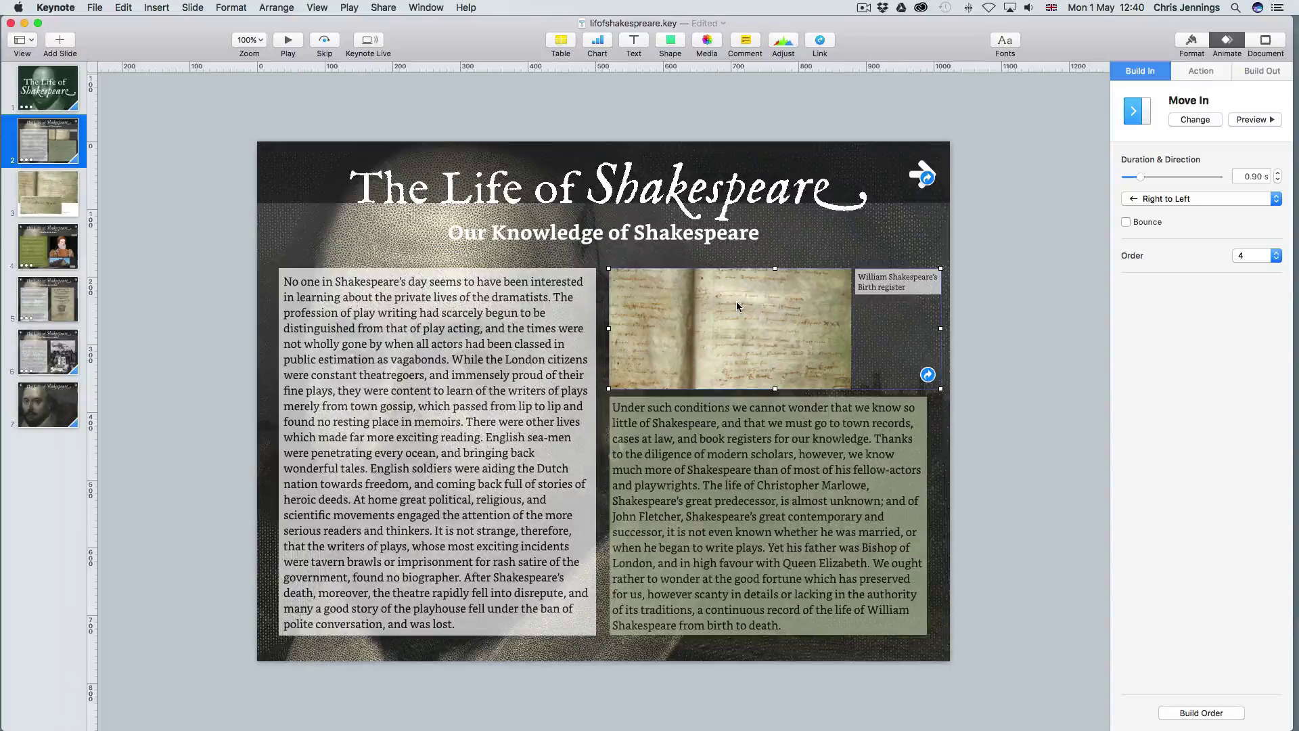
left_click(47, 301)
left_click(347, 311)
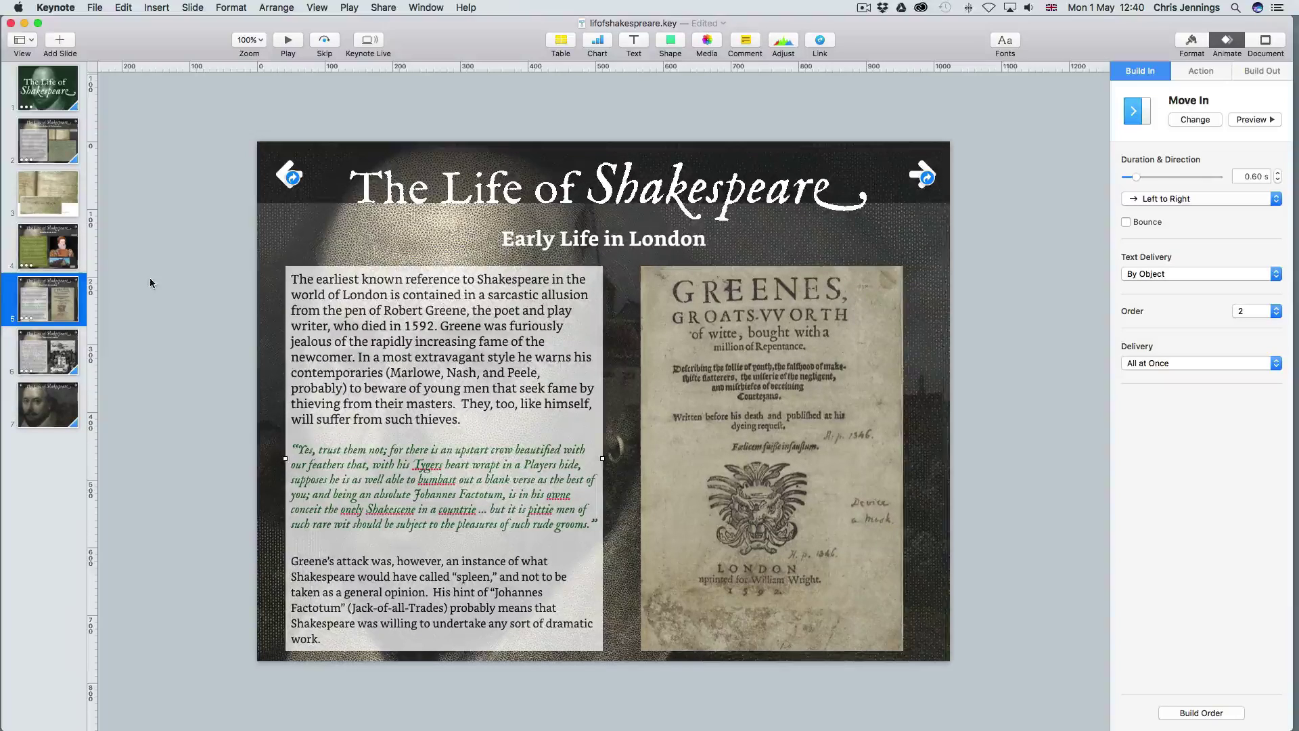
Copy the "The Theatre in London" heading from slide 6 and paste it onto slide 7.
left_click(59, 408)
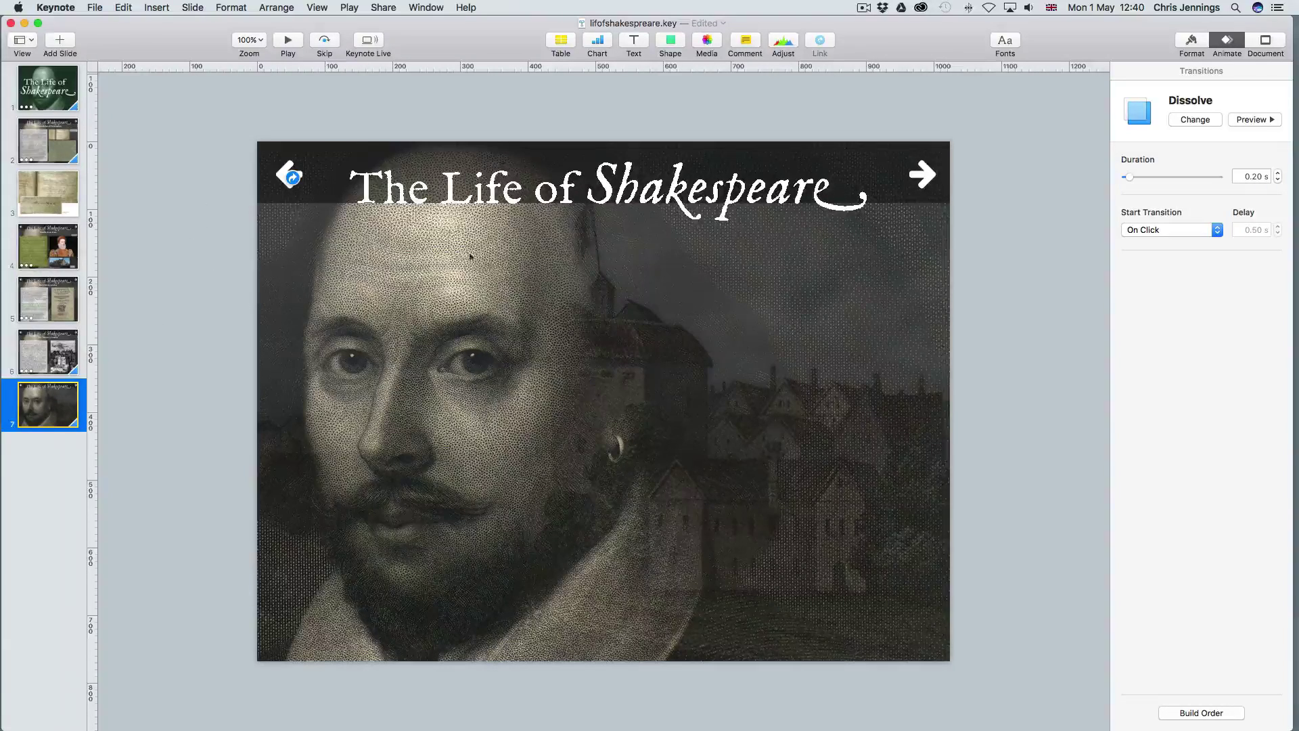
left_click(54, 351)
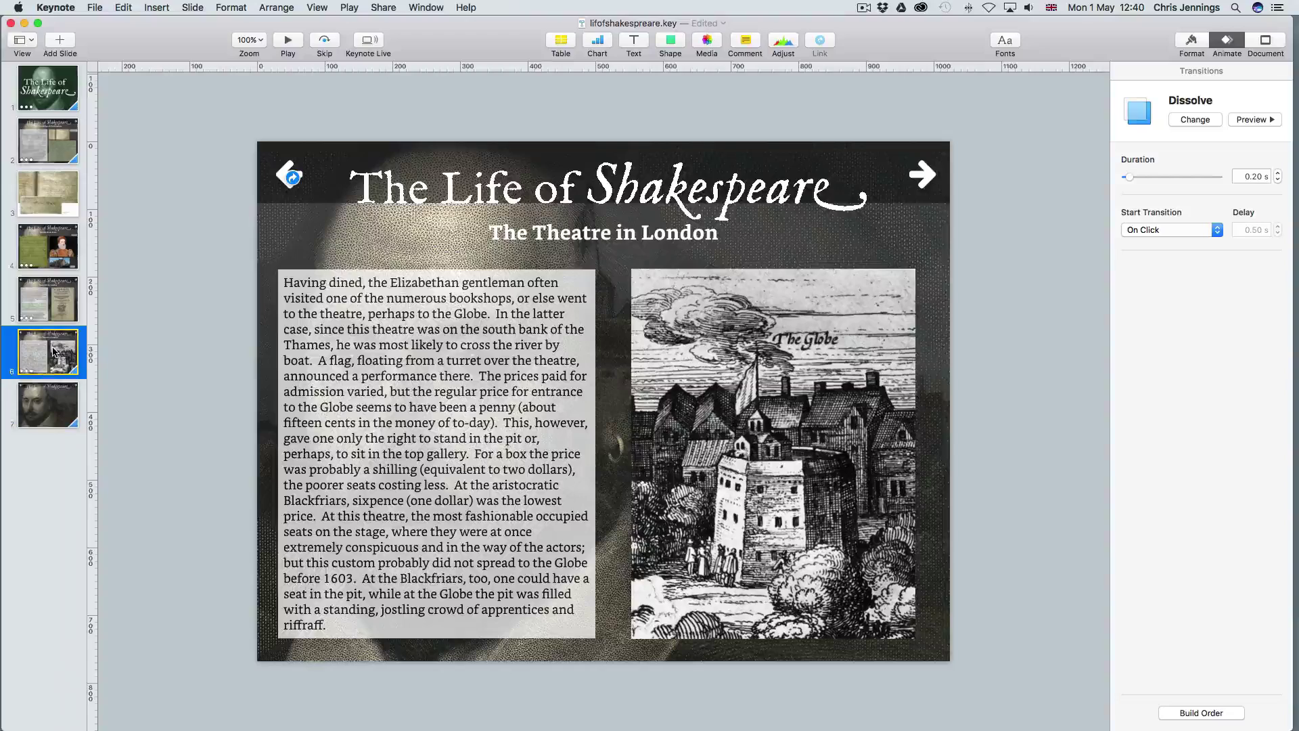
left_click(564, 238)
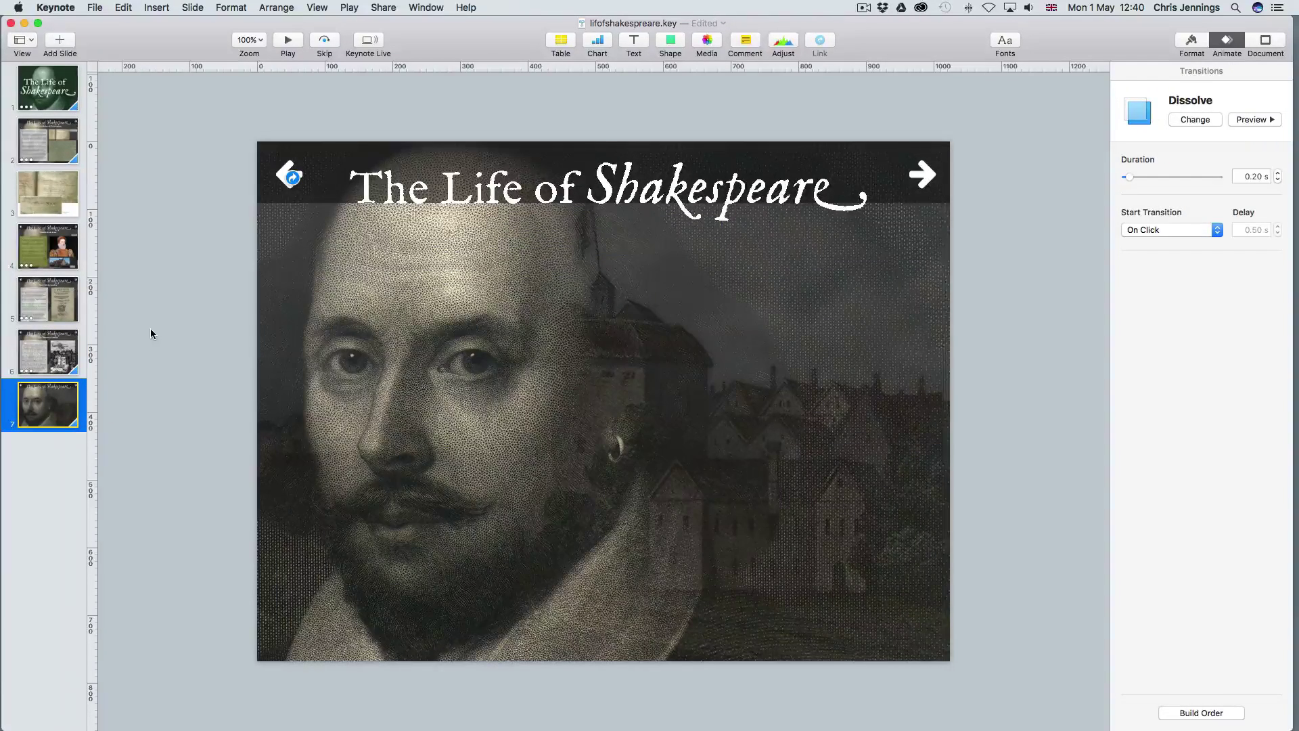
key("super+v")
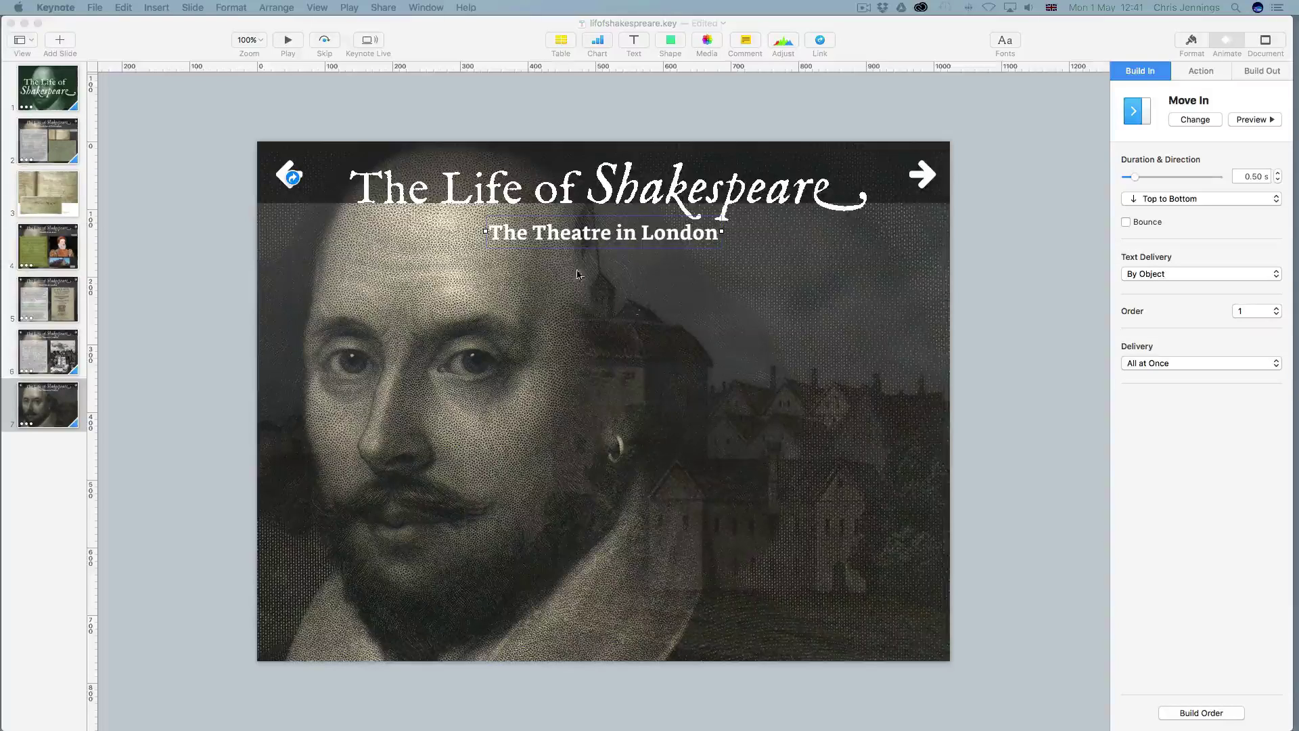
Replace the pasted heading text on slide 7 with "Shakespeare's Dramatic work".
double_click(495, 234)
left_click(495, 234)
left_click_drag(489, 233, 715, 232)
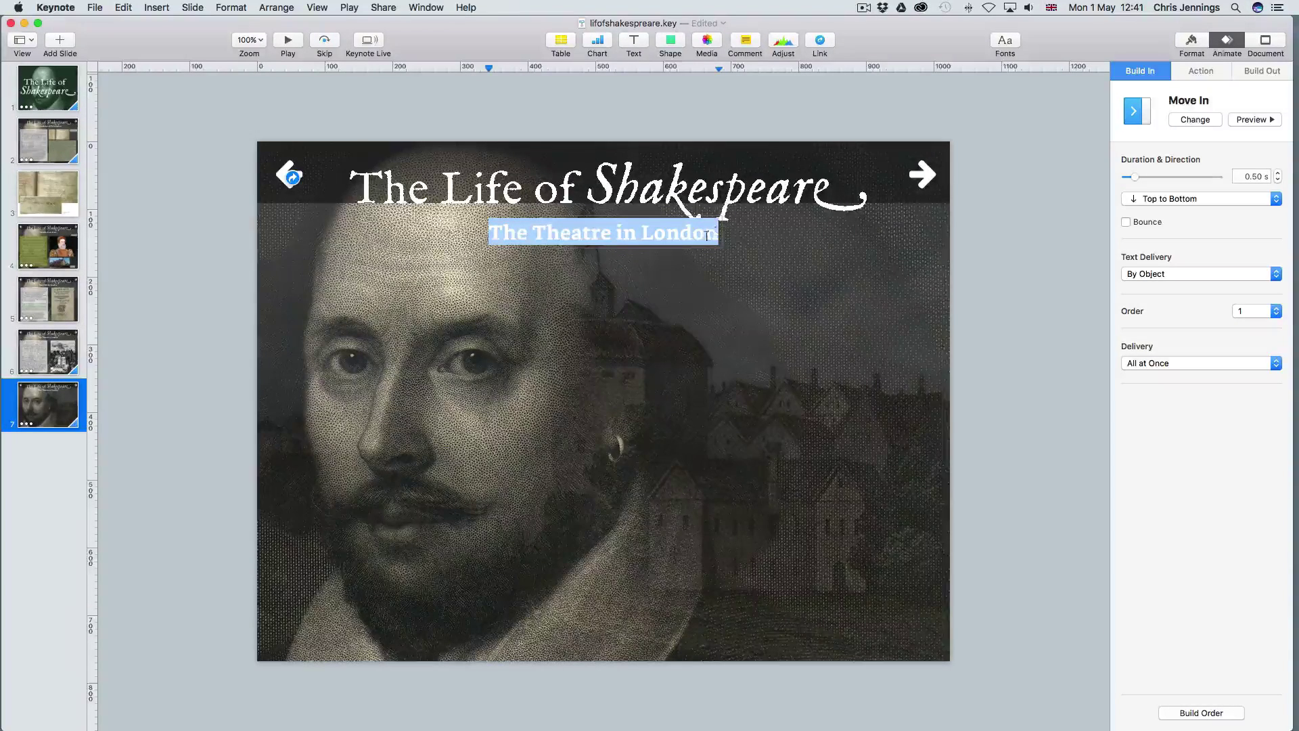
type("Shakespeare's Dramatic work")
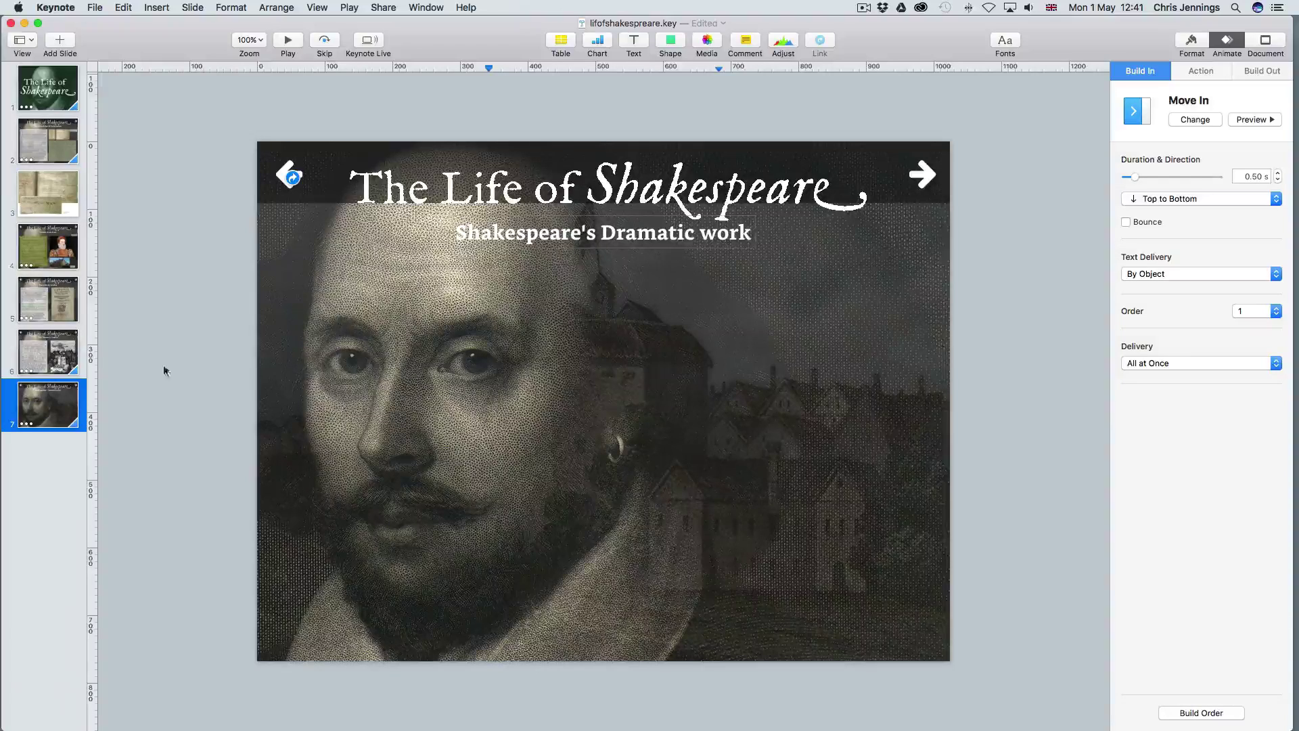
left_click(224, 306)
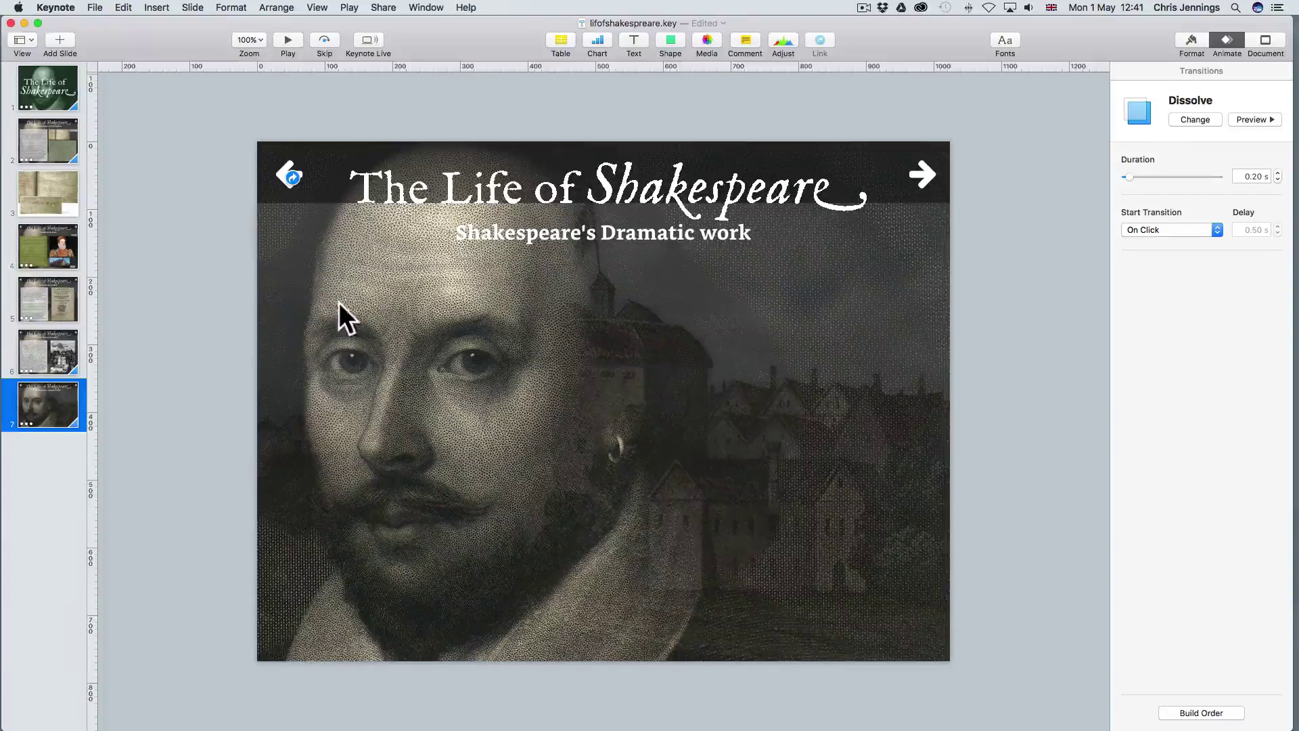
Add a text box beside slide 7 and fill it with the paragraph beginning "The whole of Shakespeare's dramatic work was probably begun and ended within two decades".
left_click(634, 42)
left_click_drag(610, 409, 215, 405)
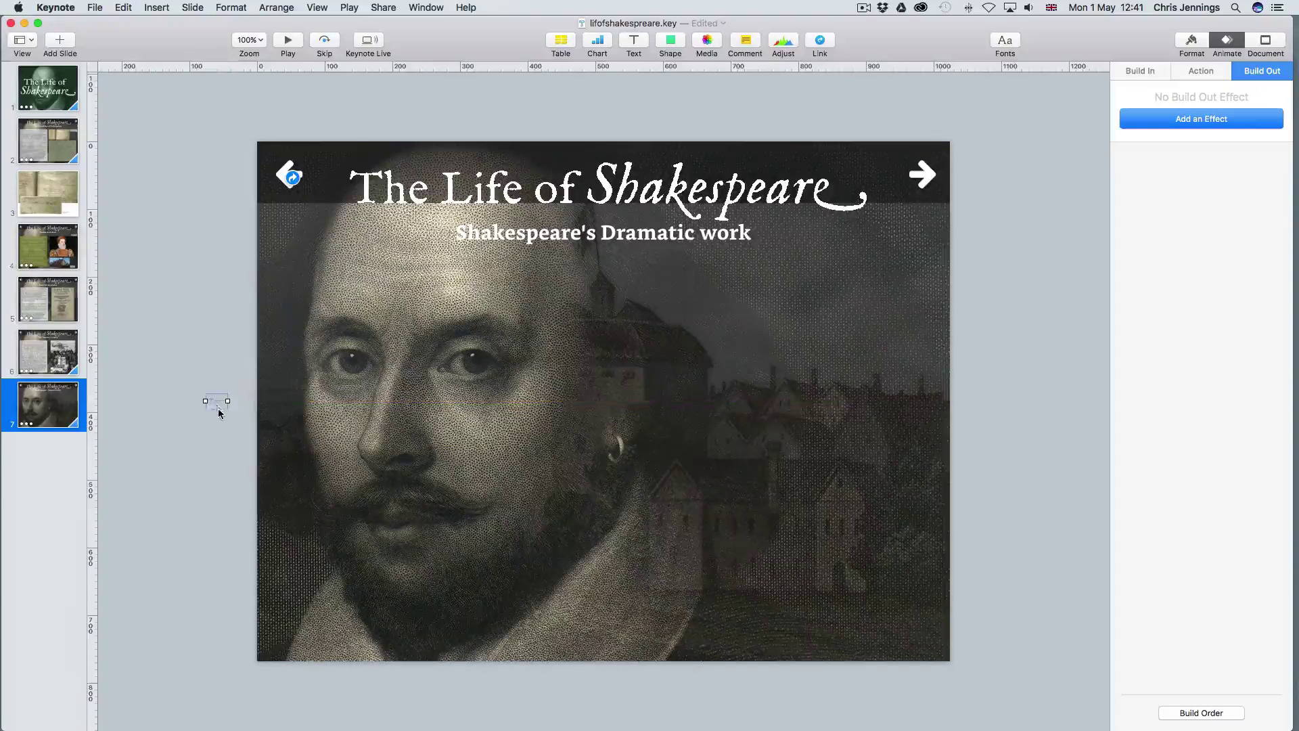
double_click(218, 402)
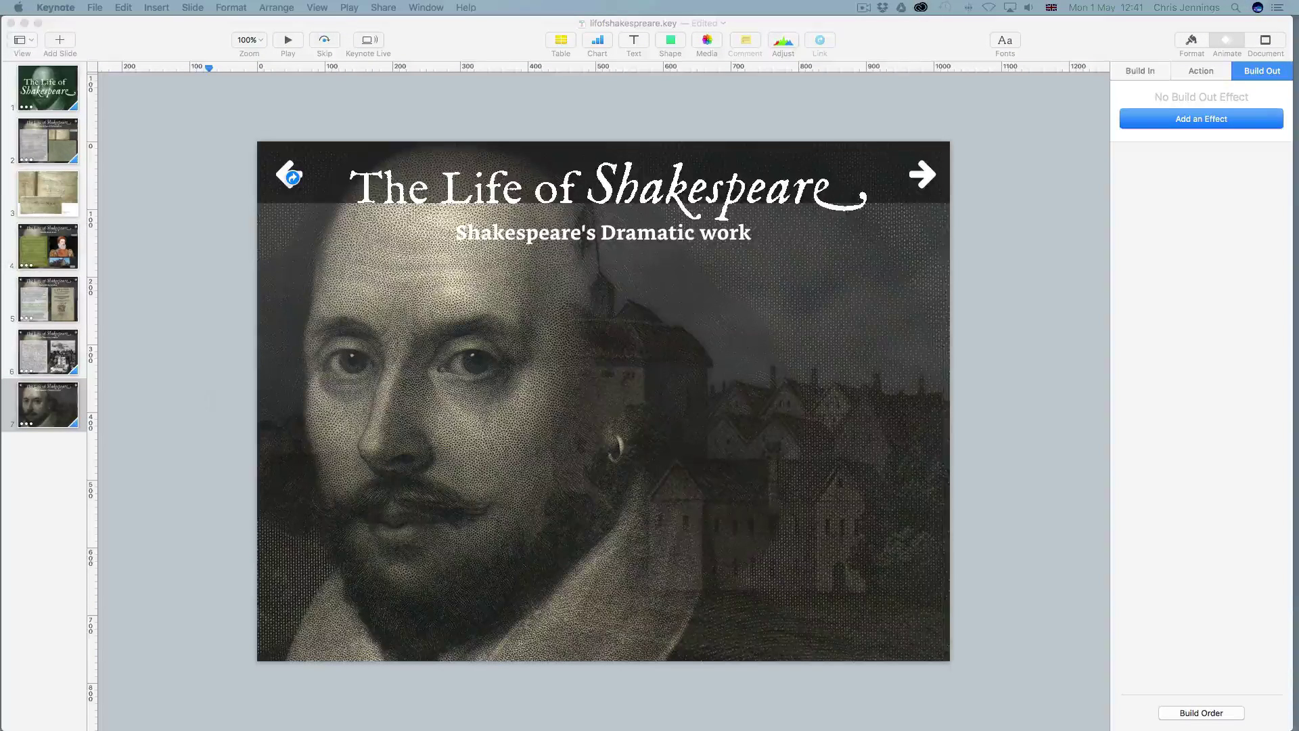
left_click(190, 475)
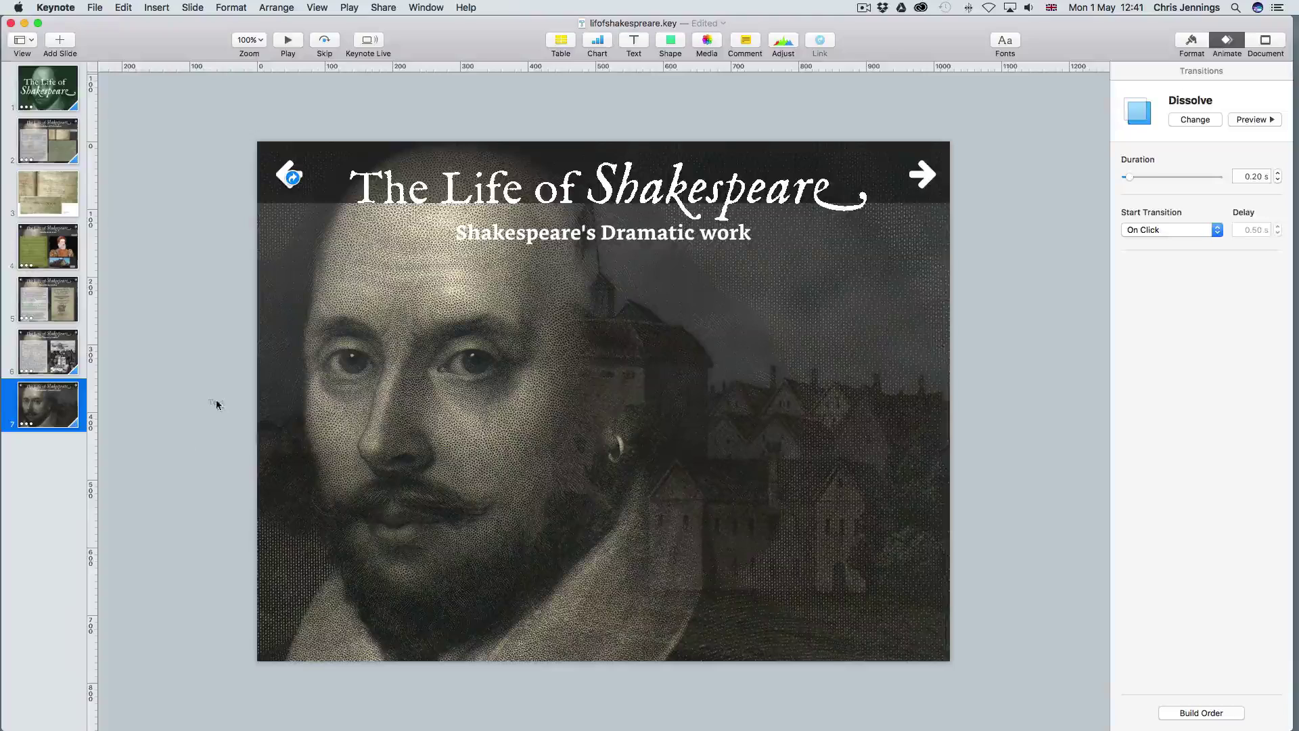
left_click(217, 404)
left_click(215, 402)
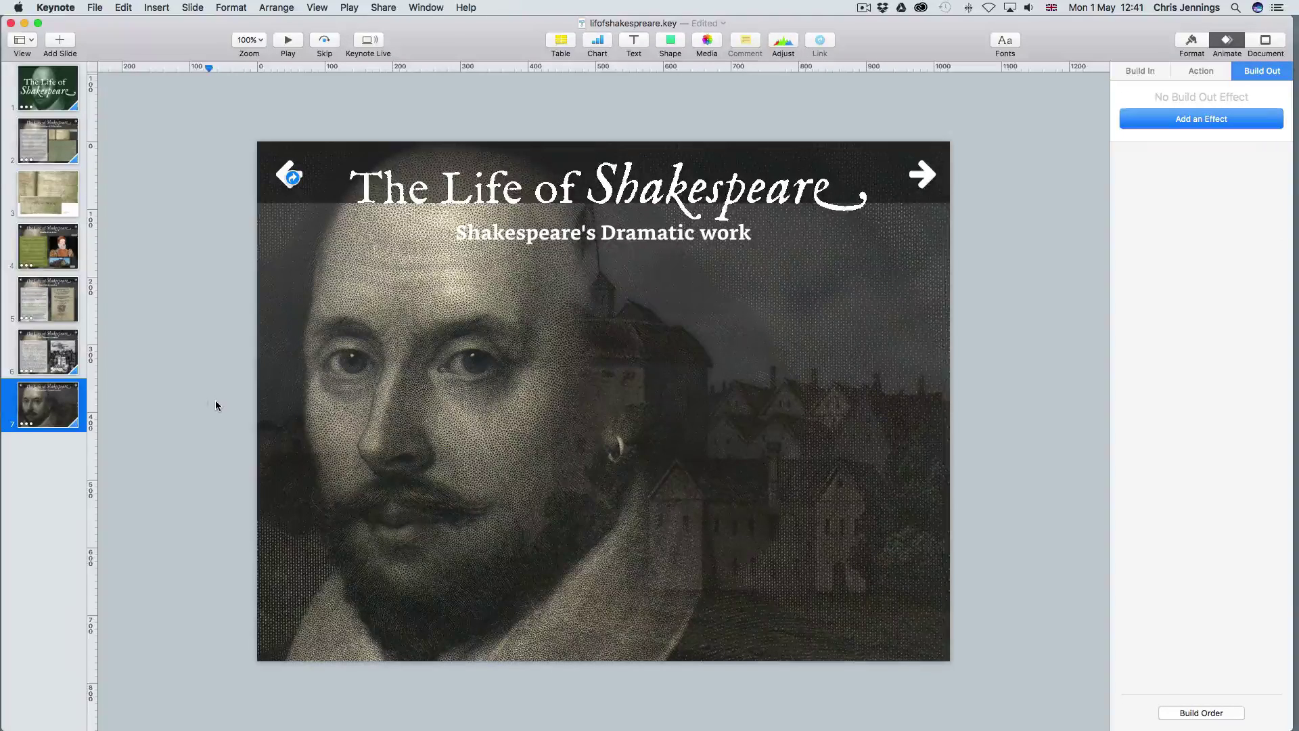
type("The whole of Shakespeare's dramatic work was probably begun and ended within two decades (1591-1611), between his twenty-seventh and forty-seventh year. If the works traditionally assigned to him include some contributions from other pens, he was perhaps responsible, on the other hand, for portions of a few plays that are traditionally claimed for others. When the account is balanced, Shakespeare must be credited with the production, during these twenty years, of a yearly average of two plays, nearly all of which belong to the supreme rank of literature. Three volumes of poems must be added to the total. Ben Jonson was often told by the players that 'whatsoever he penned he never blotted out a line.' The editors of the First Folio attested that 'what he thought he uttered with that easinesse that we have scarce received from him a blot in his papers.' Signs of hasty workmanship are not lacking, but they are few when it is considered how rapidly his numerous compositions came from his pen, and they are in the aggregate unimportant.")
left_click(172, 304)
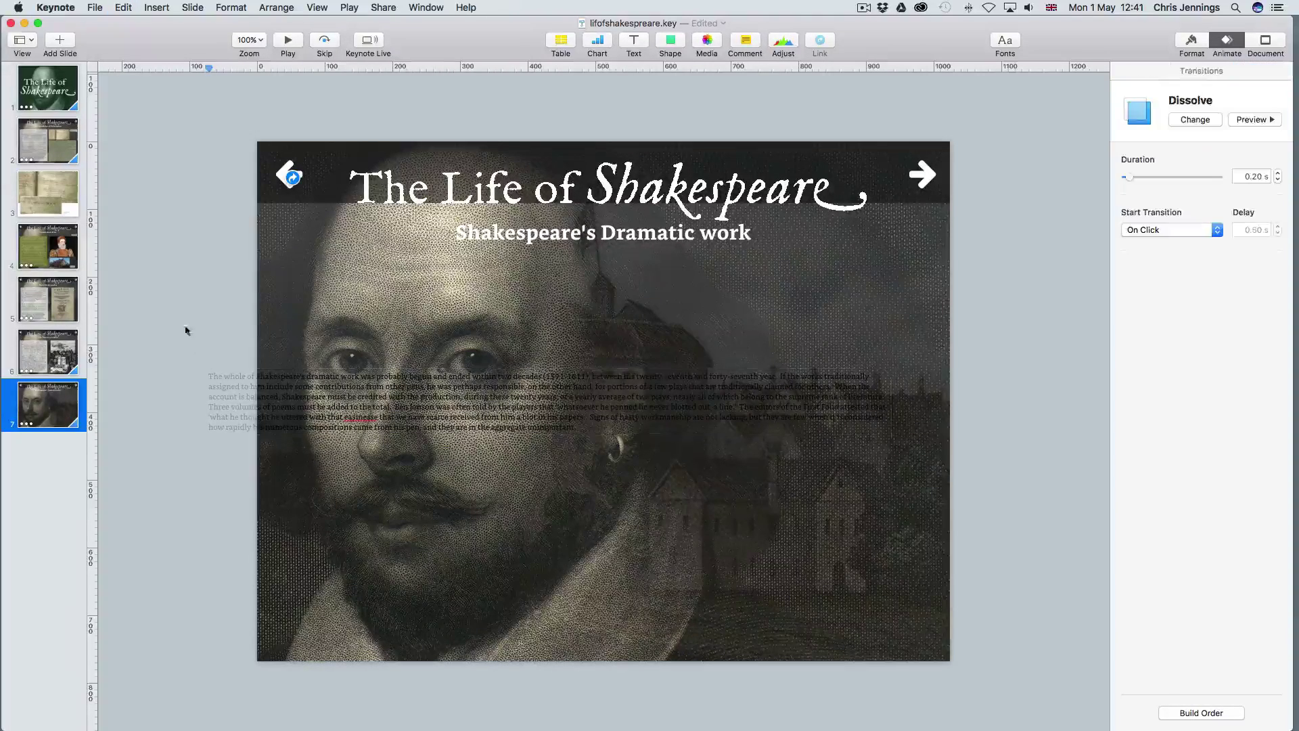
Move the paragraph's text box onto slide 7 and narrow it to a column about 383 pt wide.
left_click_drag(224, 381, 293, 390)
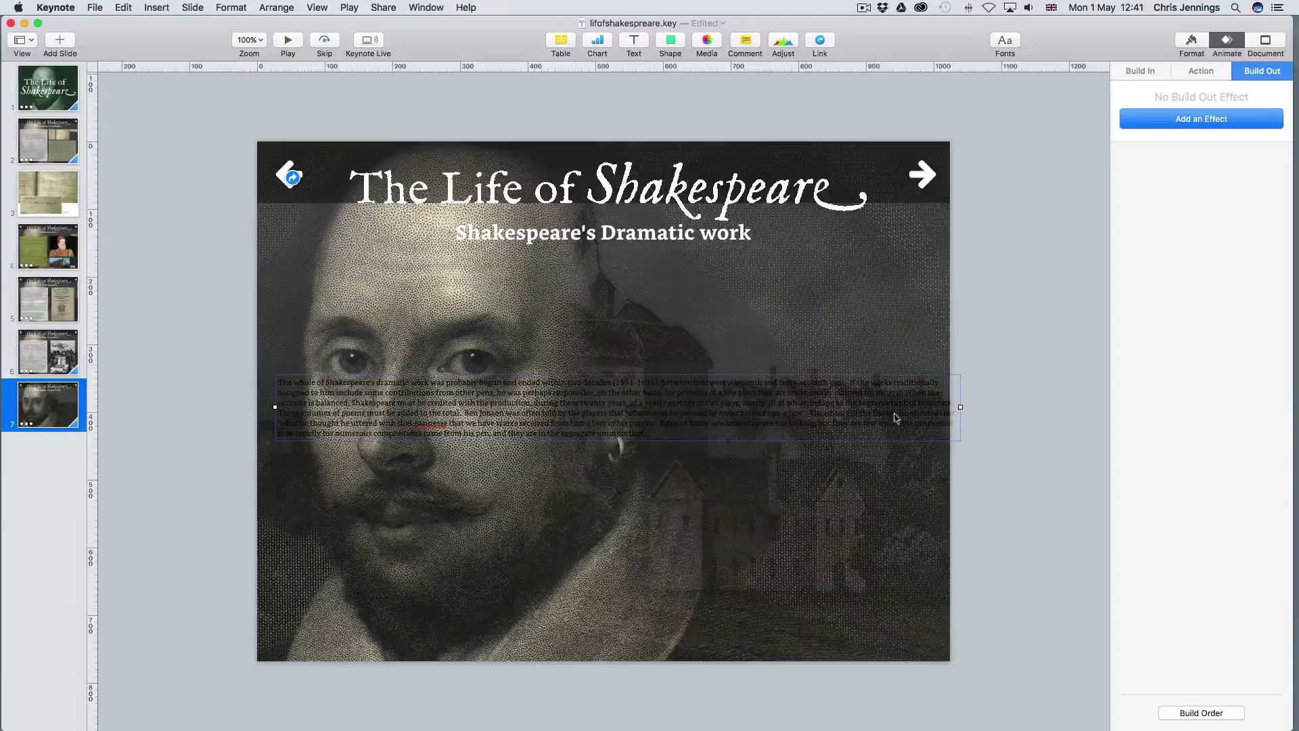
left_click_drag(961, 407, 533, 443)
Apply the Body Small paragraph style to all of the text in the paragraph box.
double_click(351, 356)
left_click(297, 340)
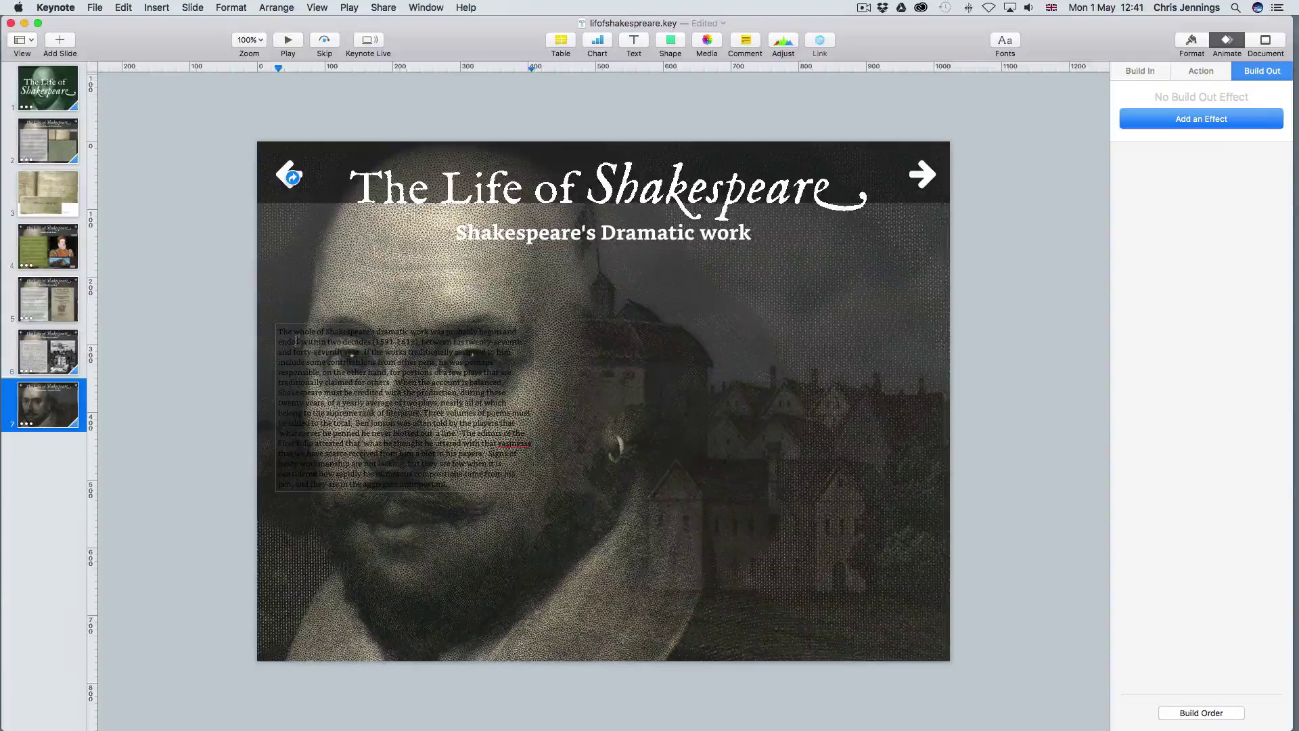
key("super+a")
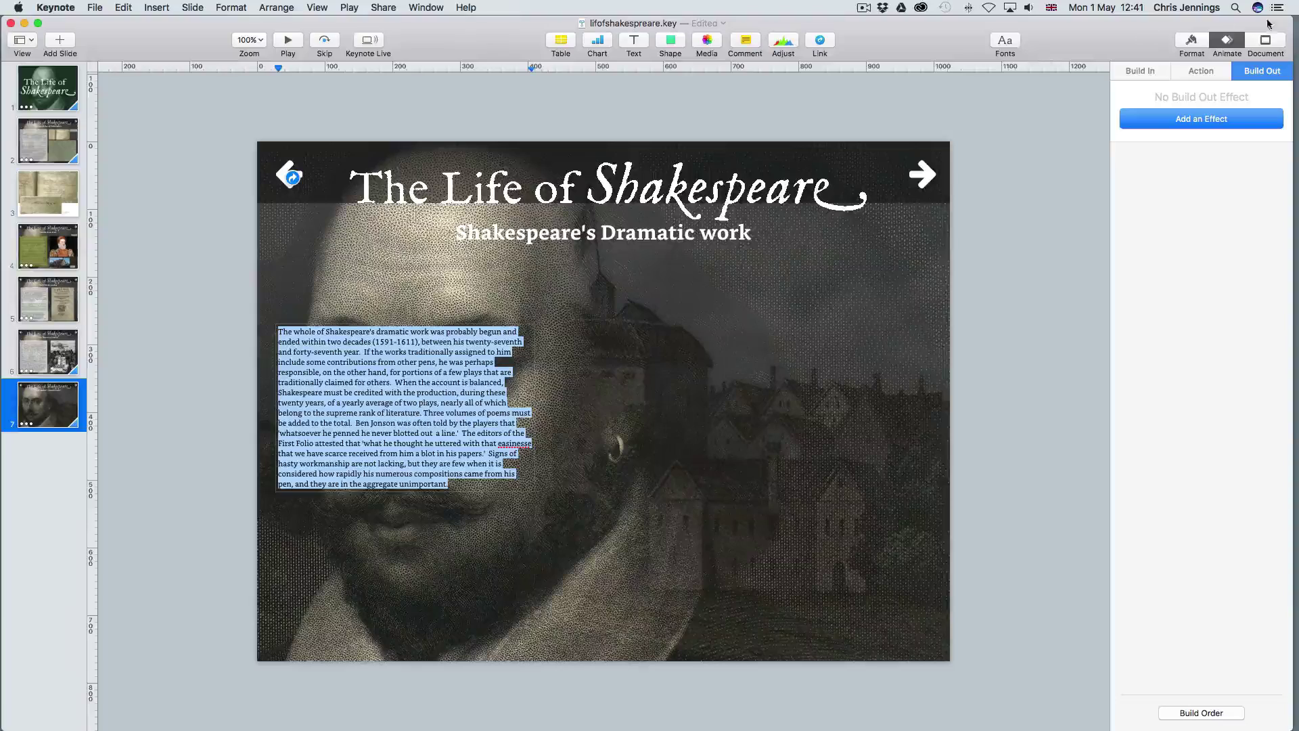
left_click(1186, 44)
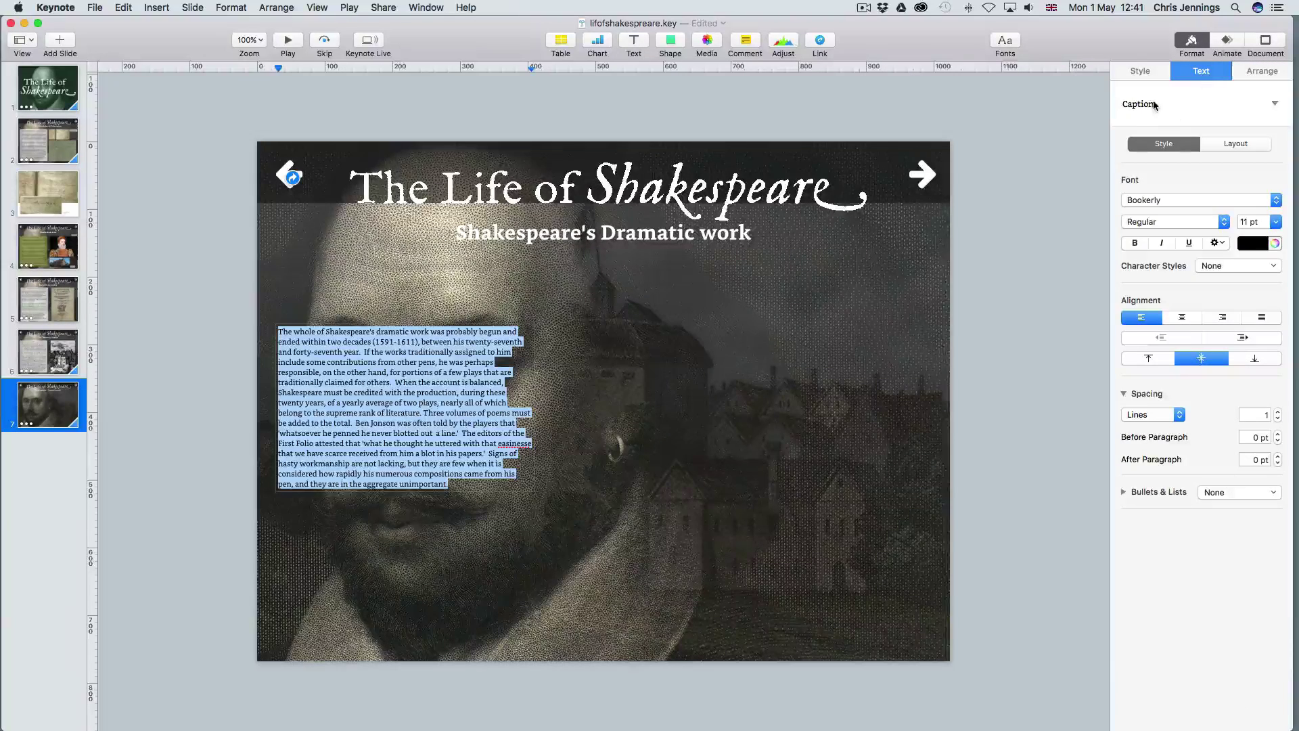
left_click(1154, 104)
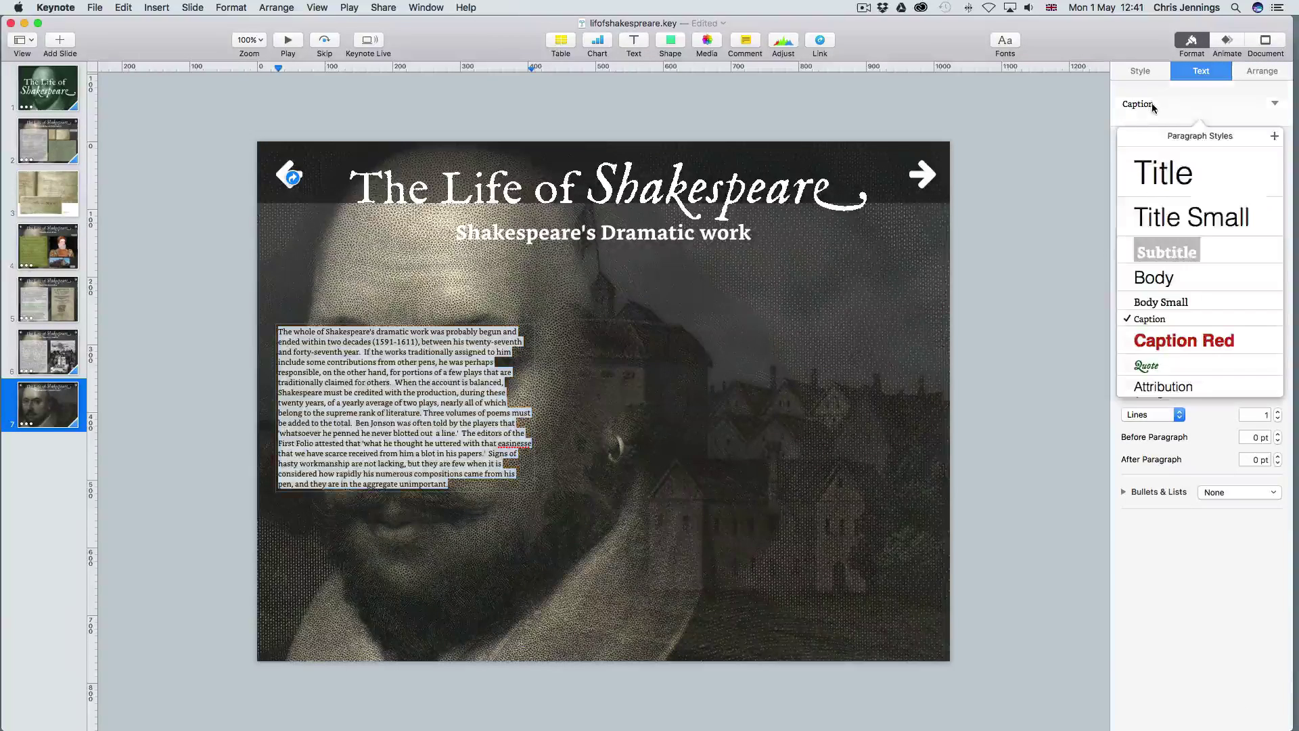
left_click(1178, 301)
left_click(555, 466)
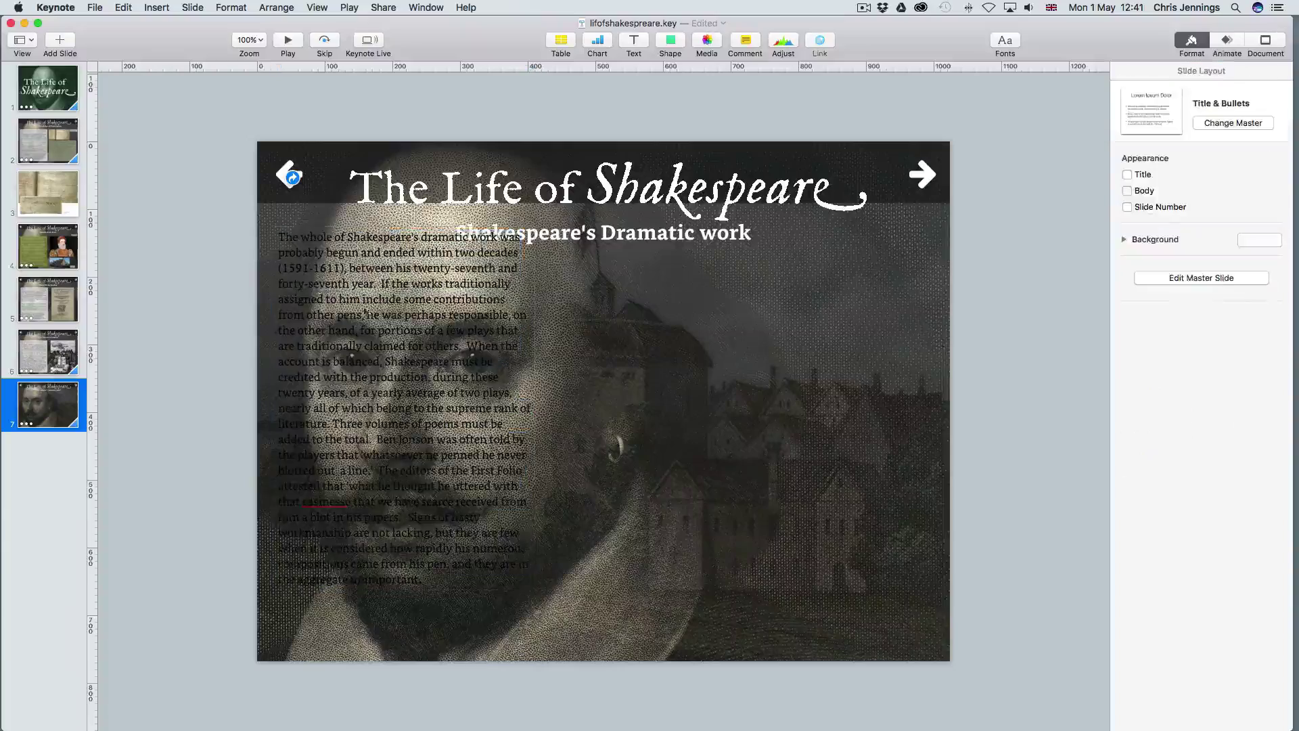
Reposition the paragraph box below the heading, at about X 55 pt and Y 185 pt.
left_click_drag(358, 294, 376, 334)
double_click(376, 334)
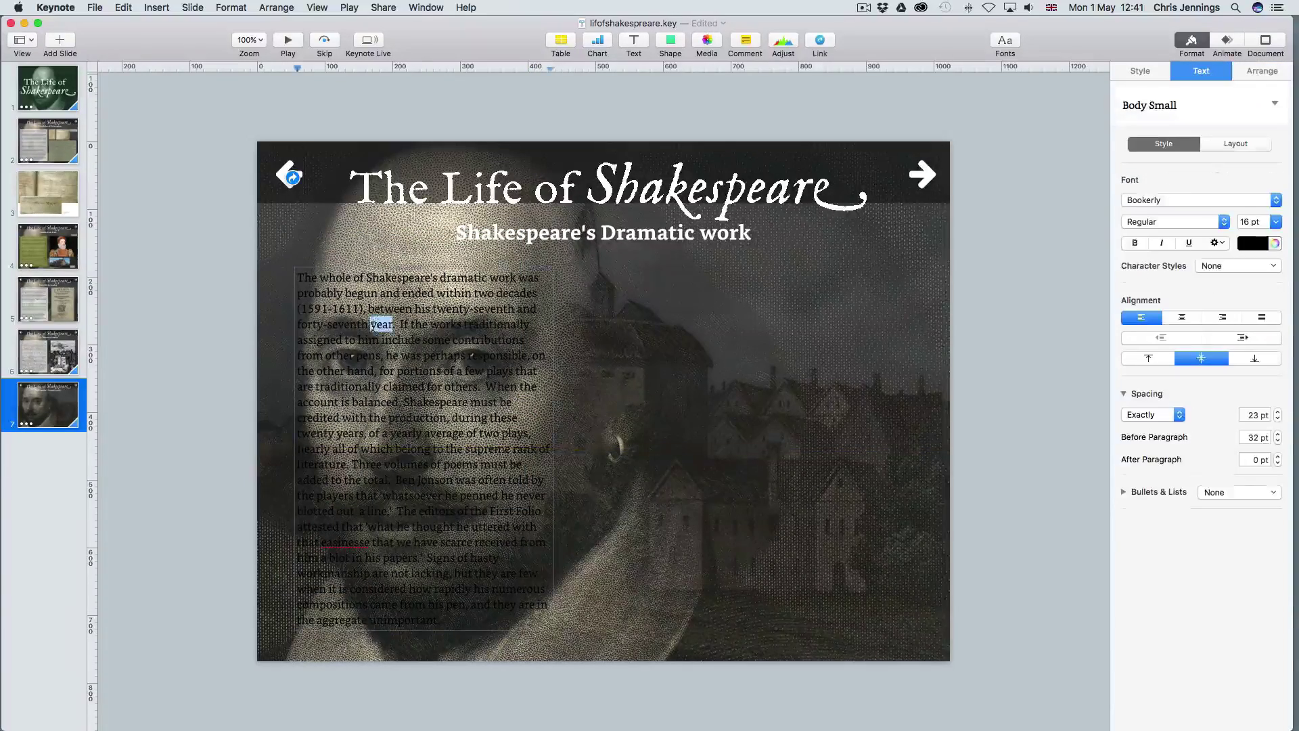
left_click(213, 250)
Give the paragraph's text box a Color Fill background.
left_click(350, 279)
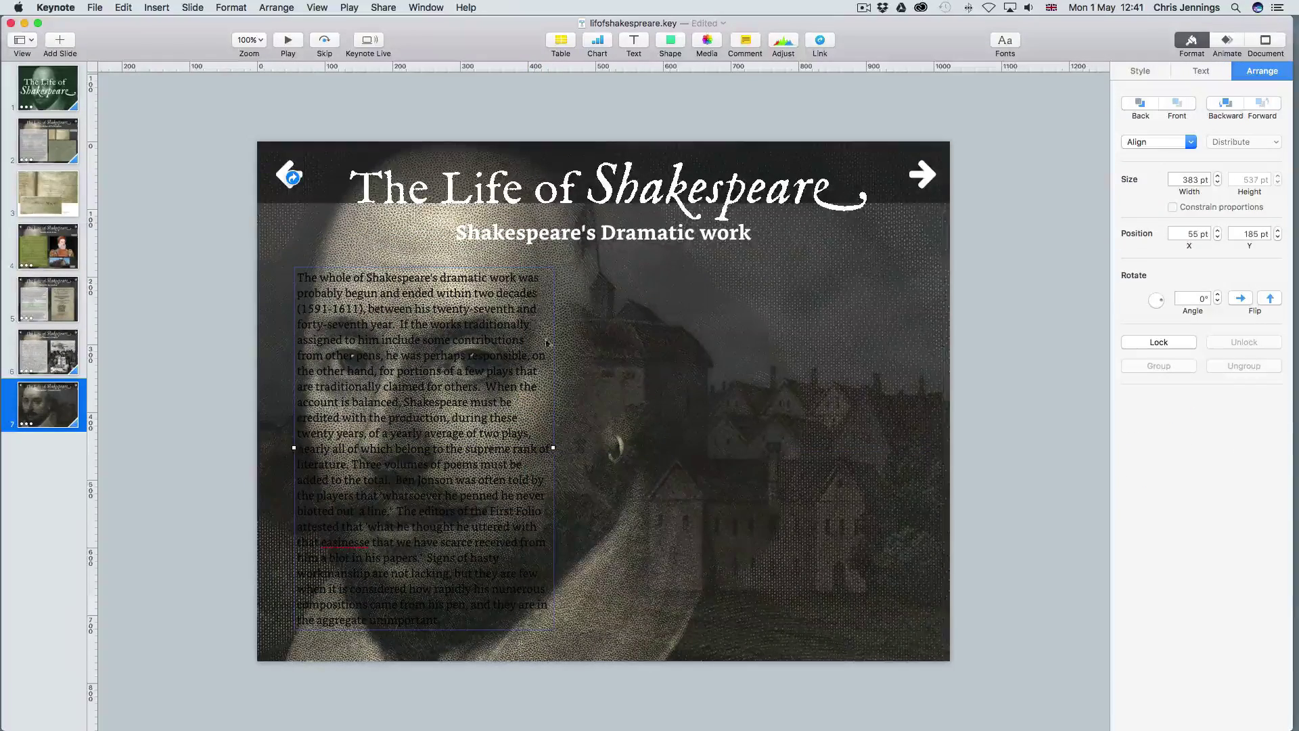
left_click(1211, 73)
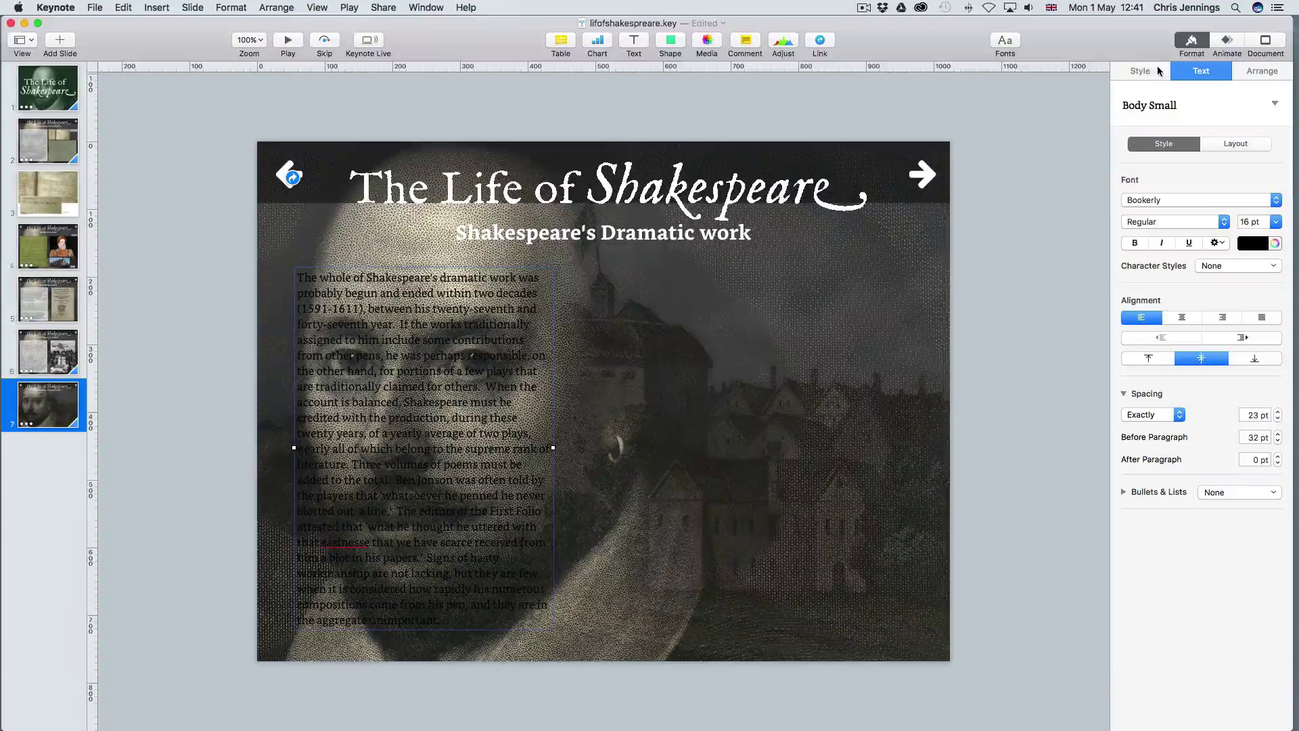
left_click(1148, 71)
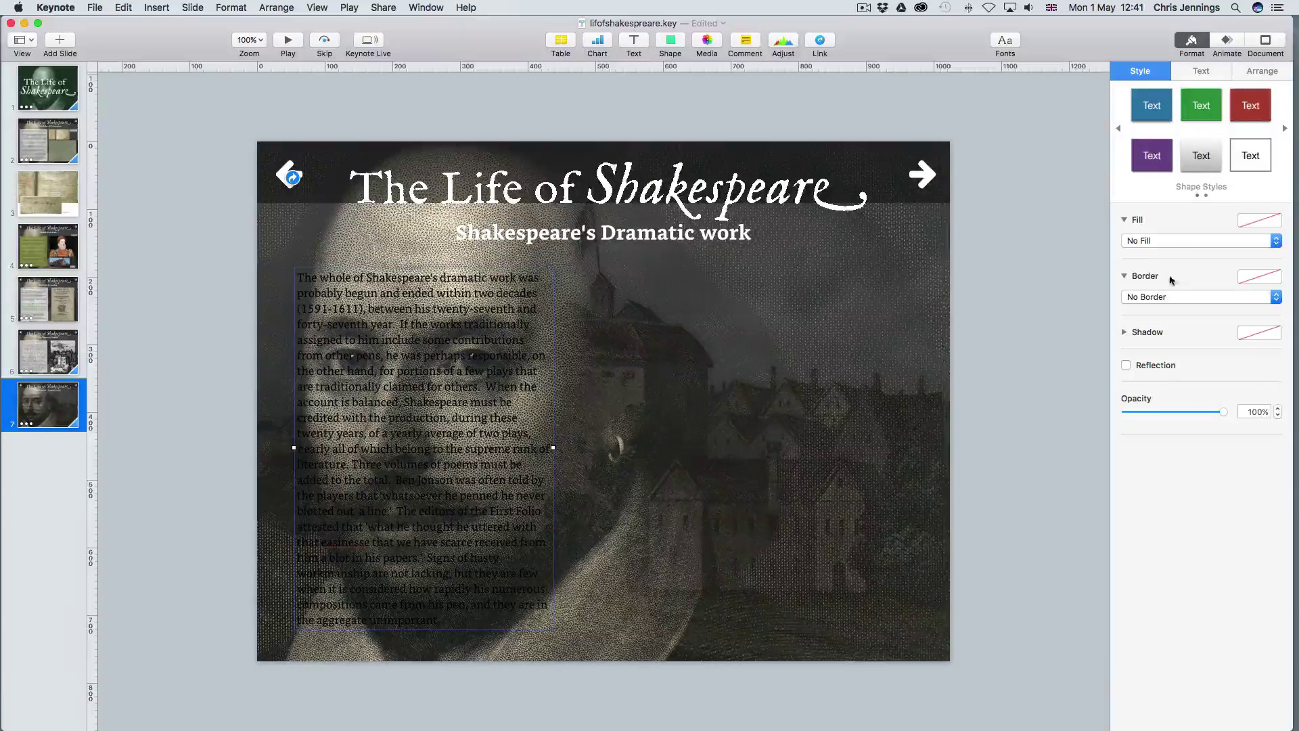
left_click(1152, 239)
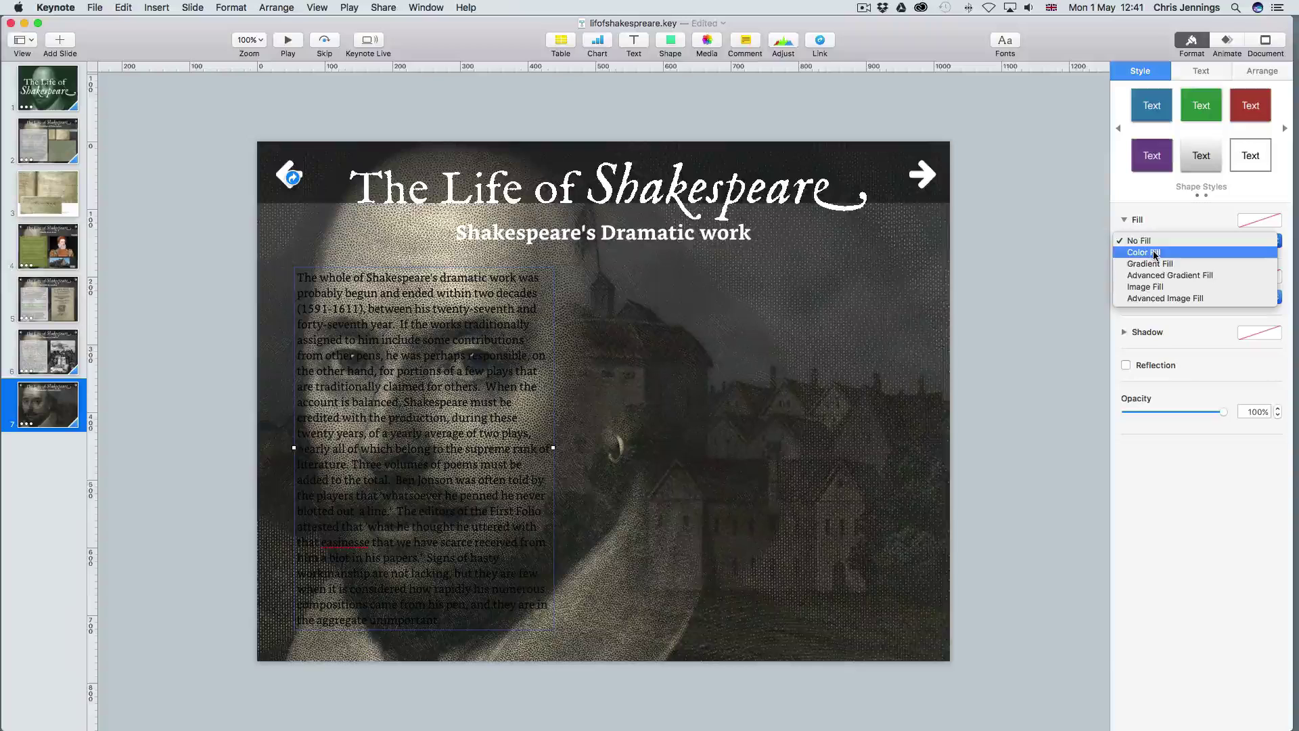
left_click(1155, 253)
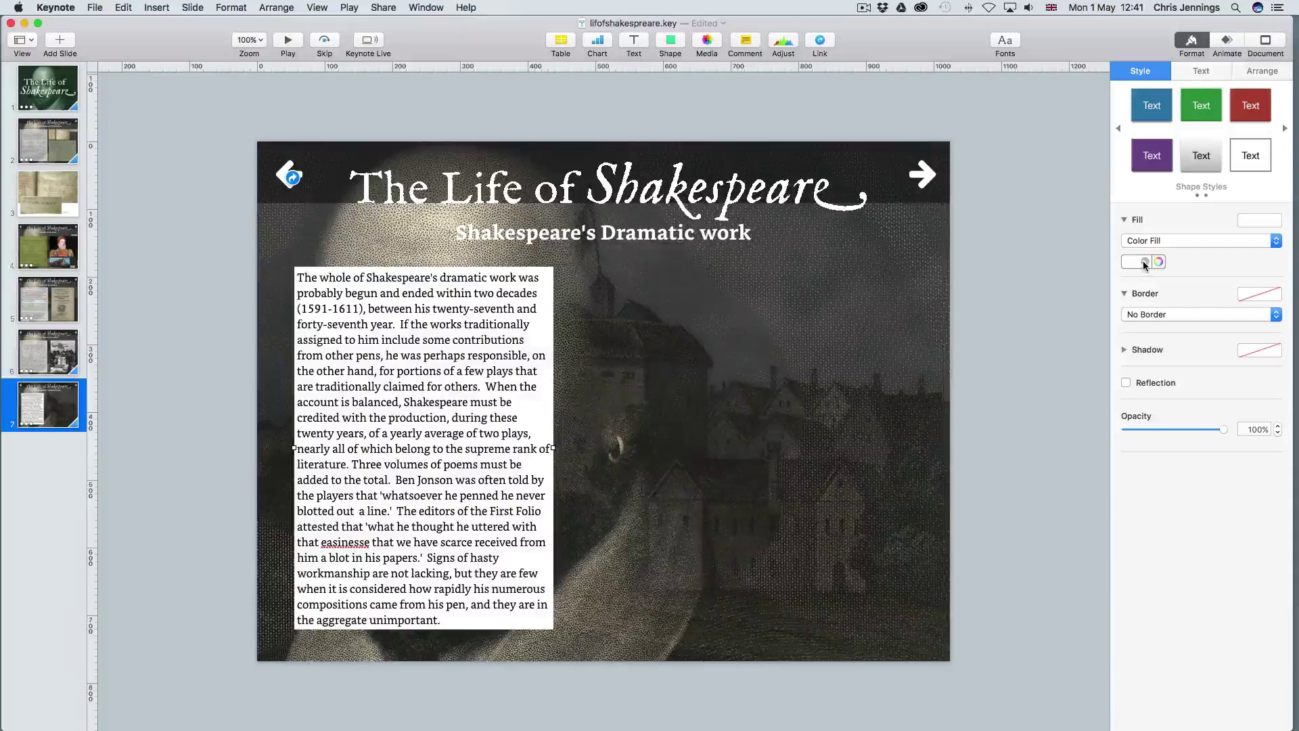
Try a yellow fill at 54% opacity on the paragraph box, followed by a light grey fill.
left_click(1142, 261)
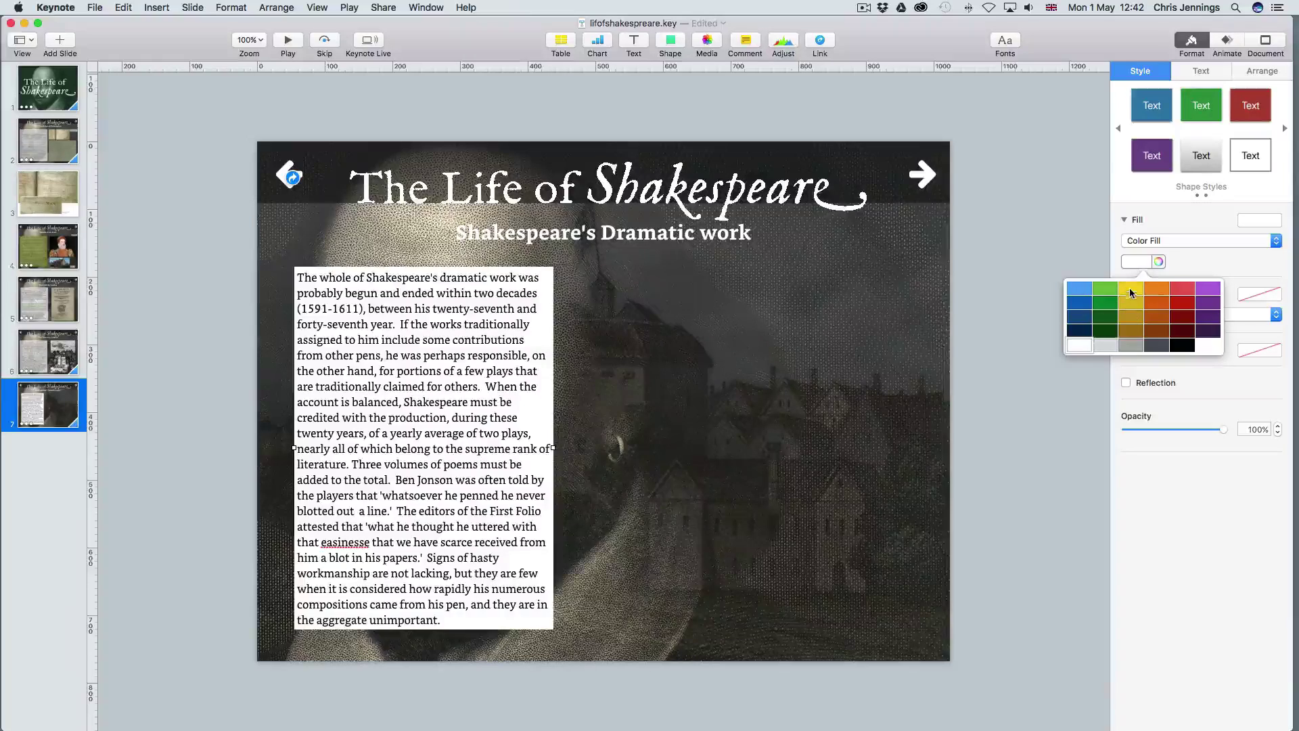
left_click(1132, 294)
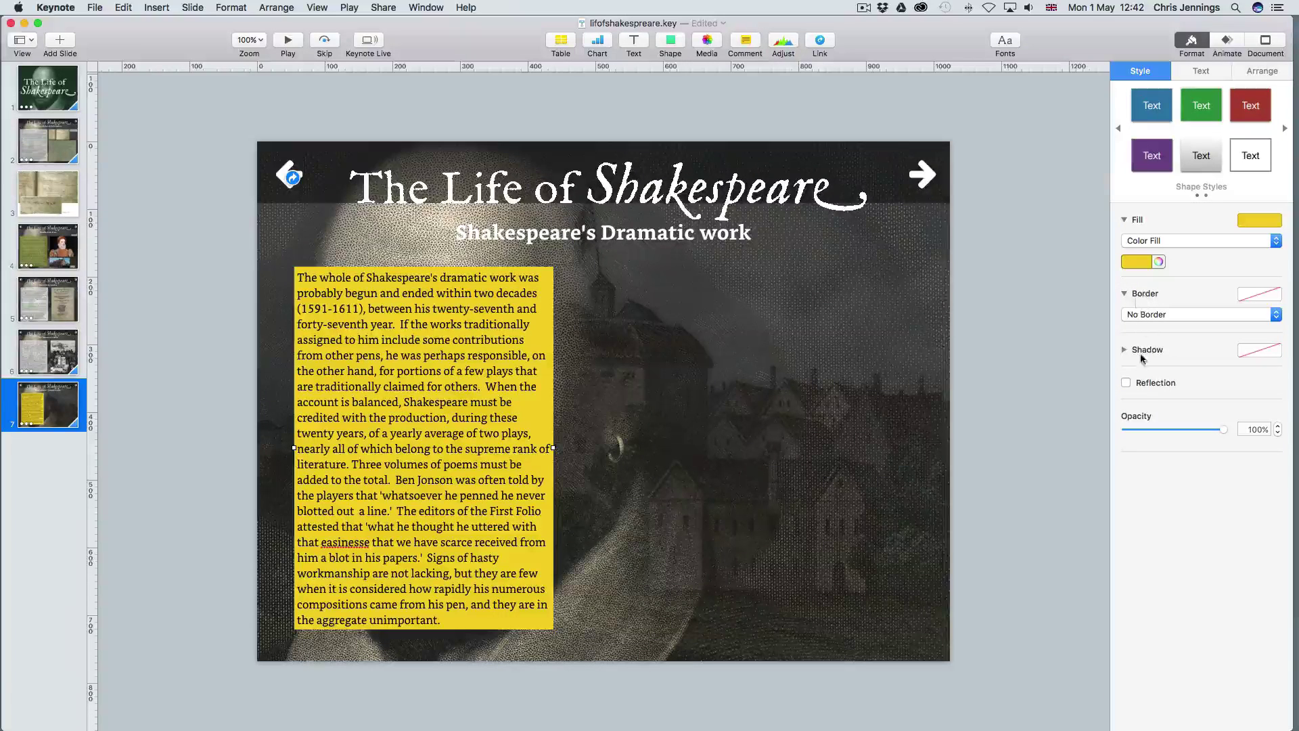
left_click_drag(1223, 429, 1178, 430)
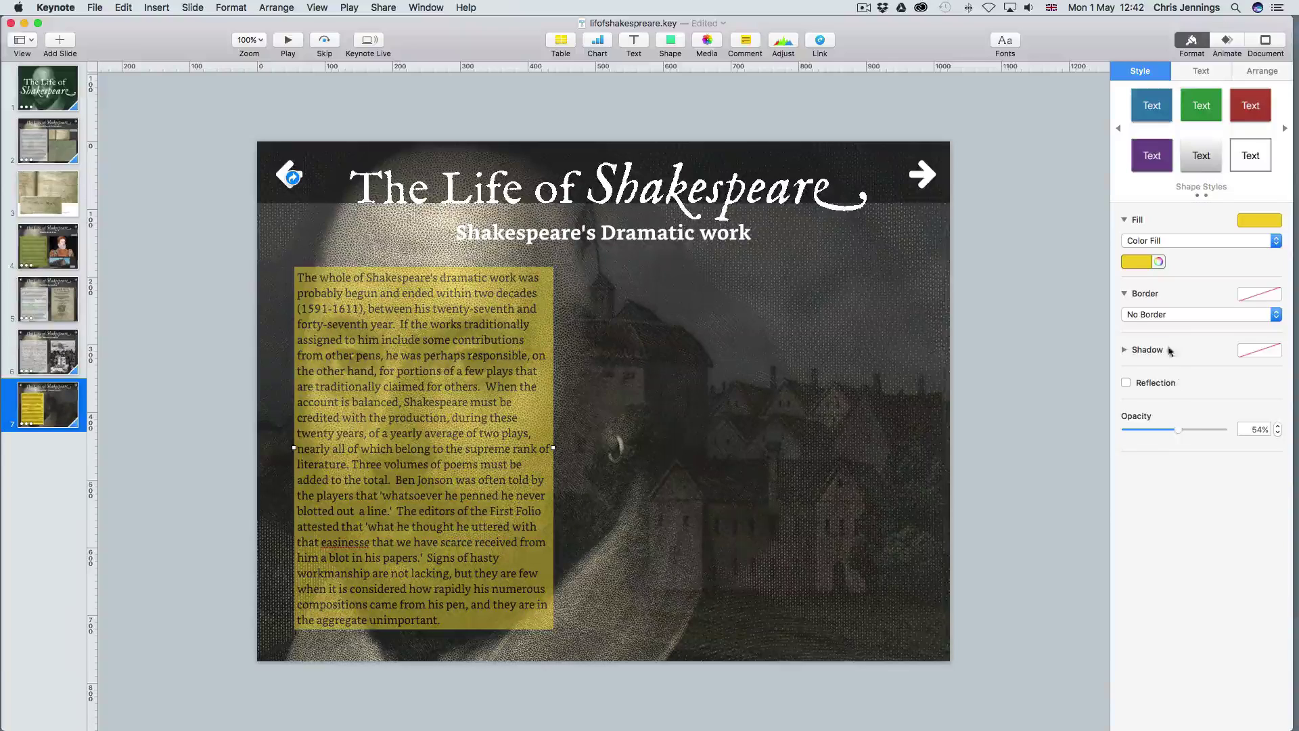
left_click(1147, 262)
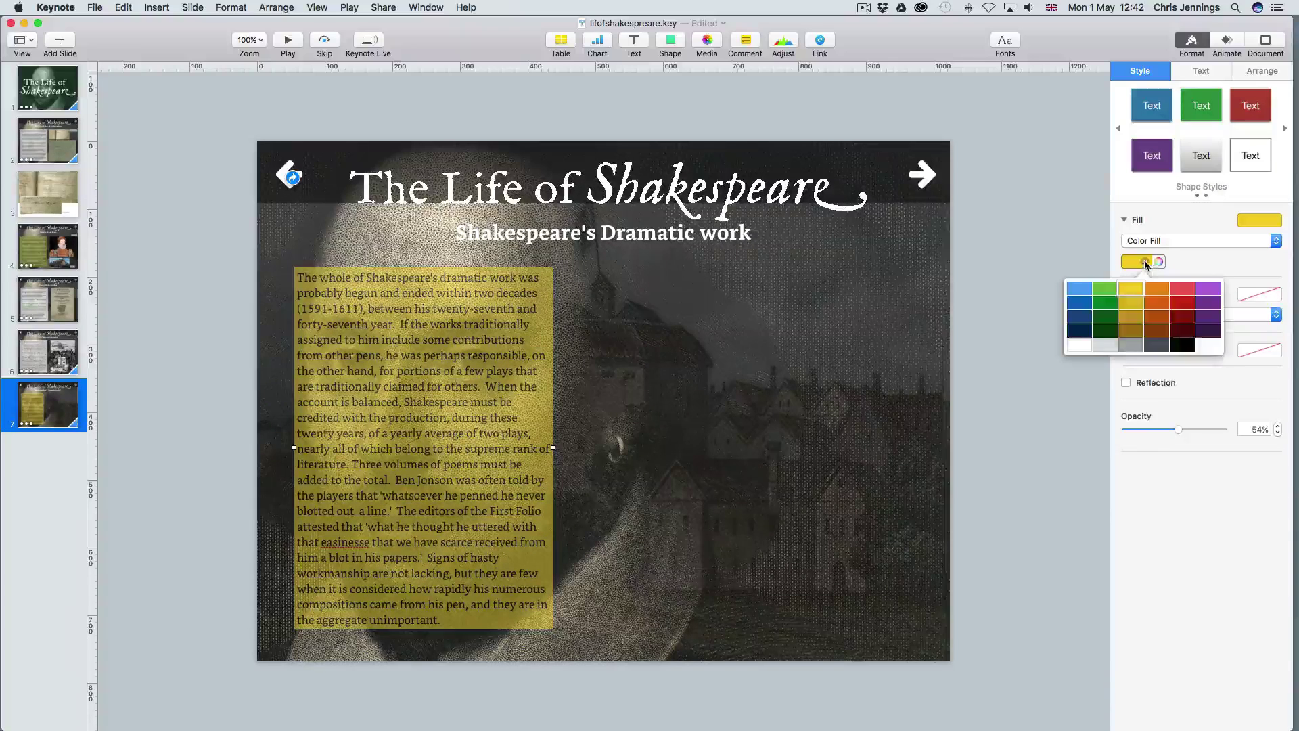
left_click(1113, 347)
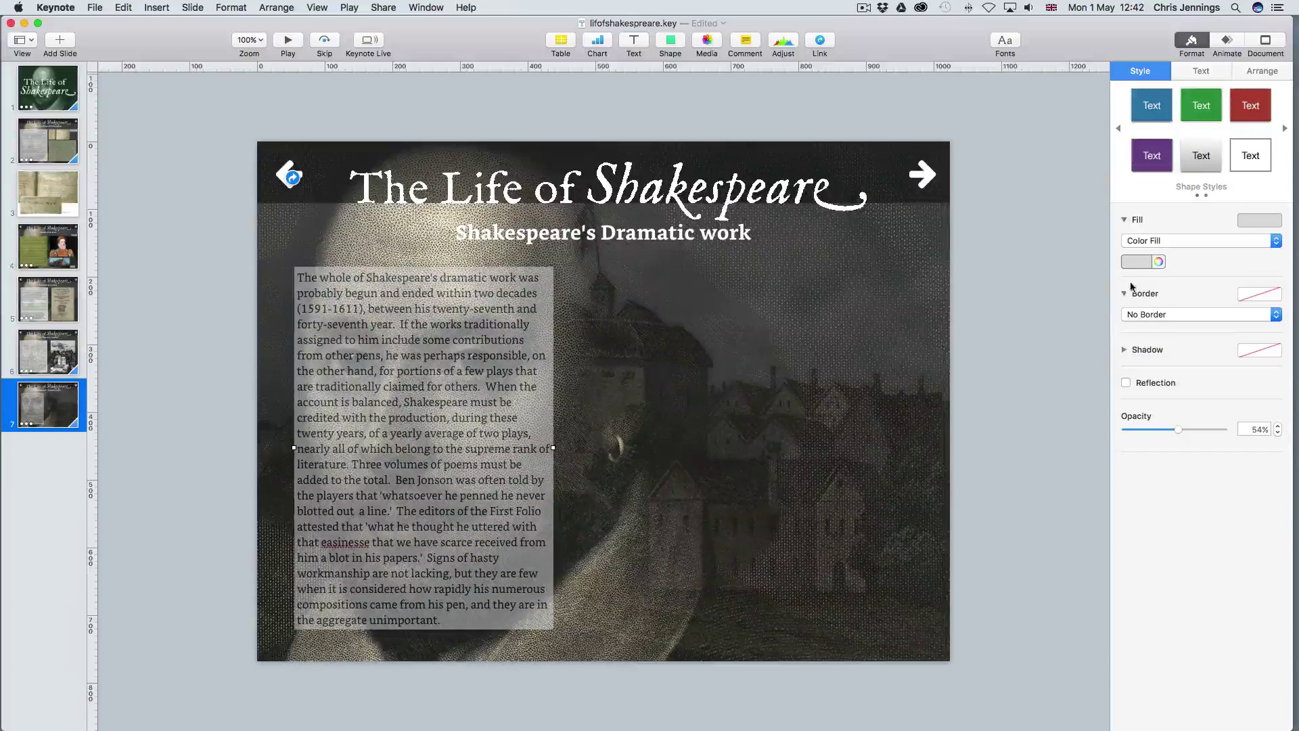
Set the paragraph box's fill to white and its opacity to 76%.
left_click(1134, 263)
left_click(1081, 349)
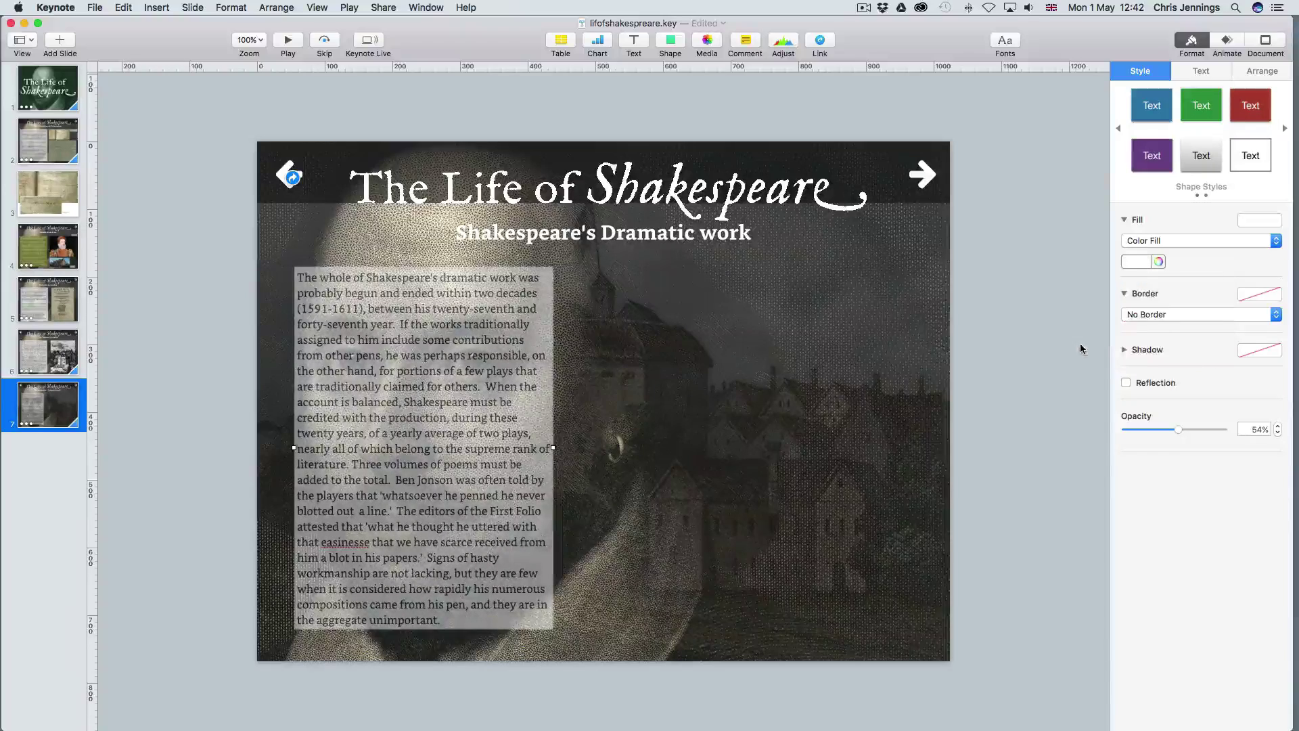
left_click_drag(1174, 431, 1202, 429)
left_click(161, 214)
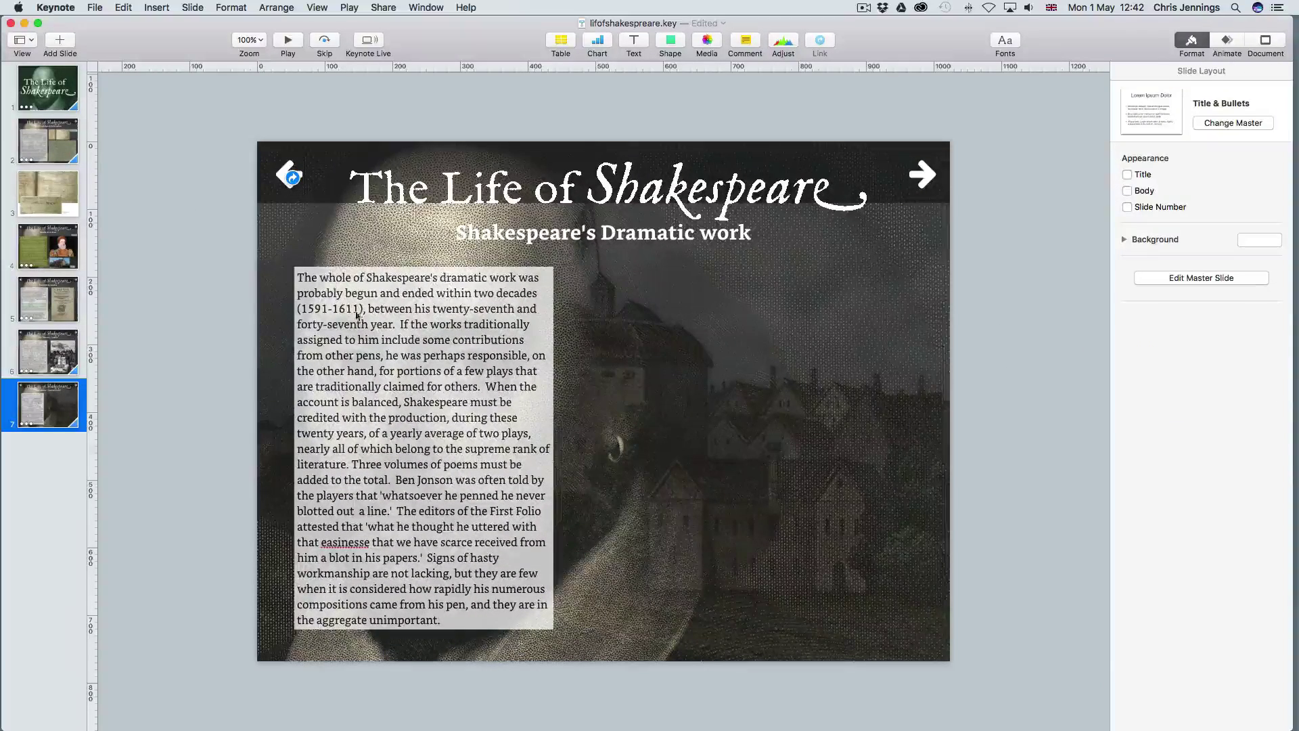
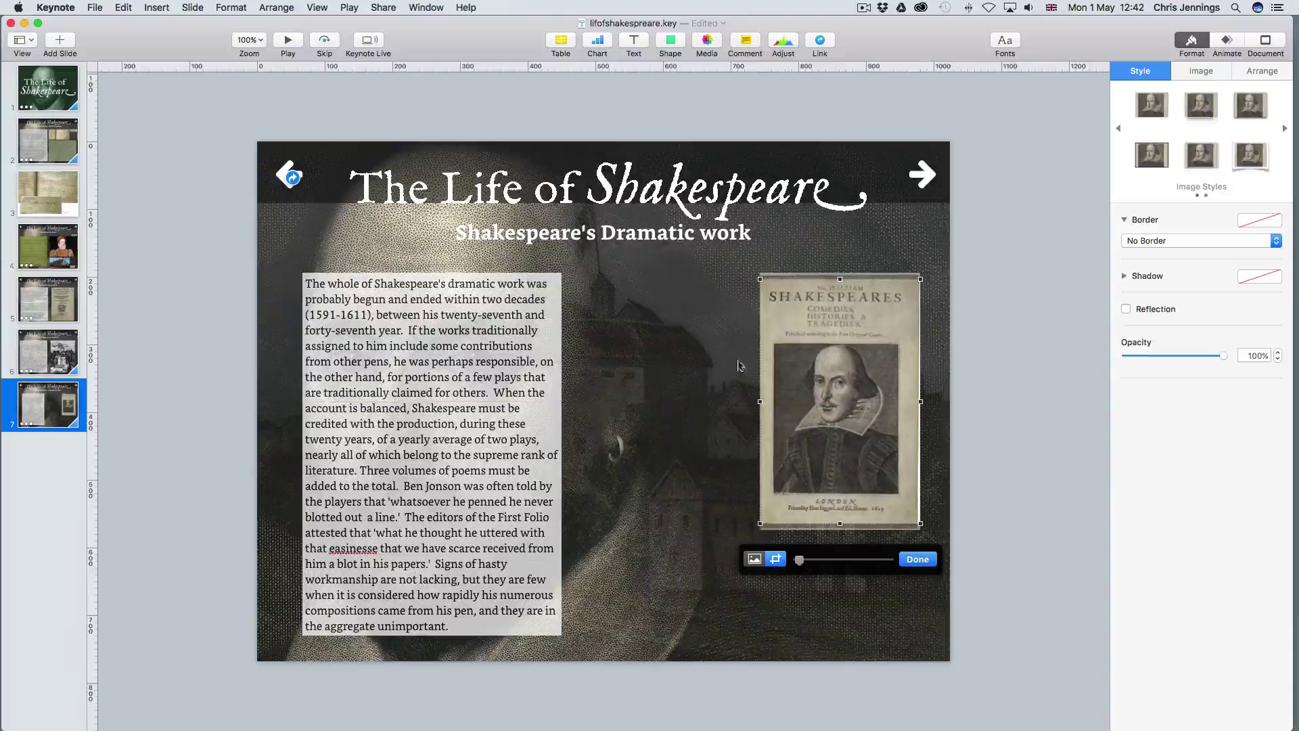
Trim the edge of the Shakespeare title-page image with its mask and place the image directly beside the paragraph box.
left_click(726, 412)
mouse_move(793, 393)
left_mouse_down()
mouse_move(782, 390)
mouse_move(797, 387)
left_mouse_up()
double_click(847, 420)
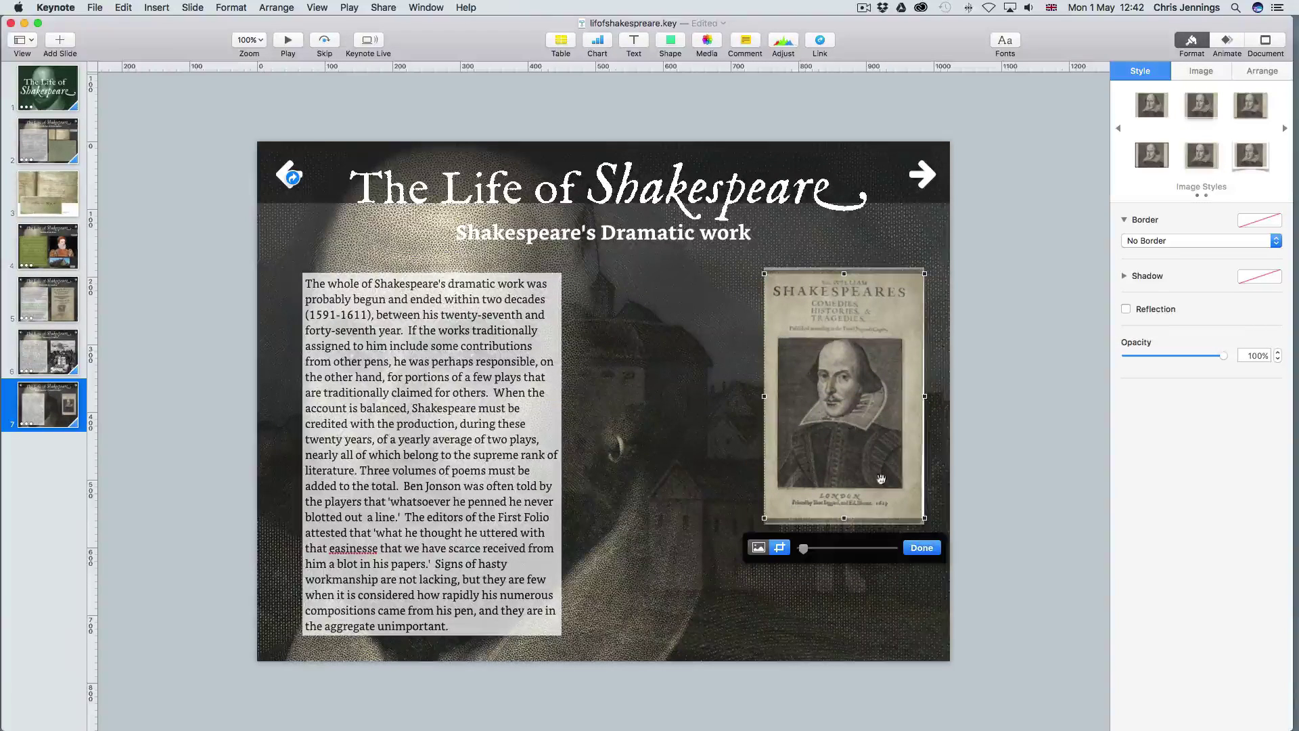
left_click_drag(925, 400, 651, 360)
left_click(726, 295)
left_click(858, 347)
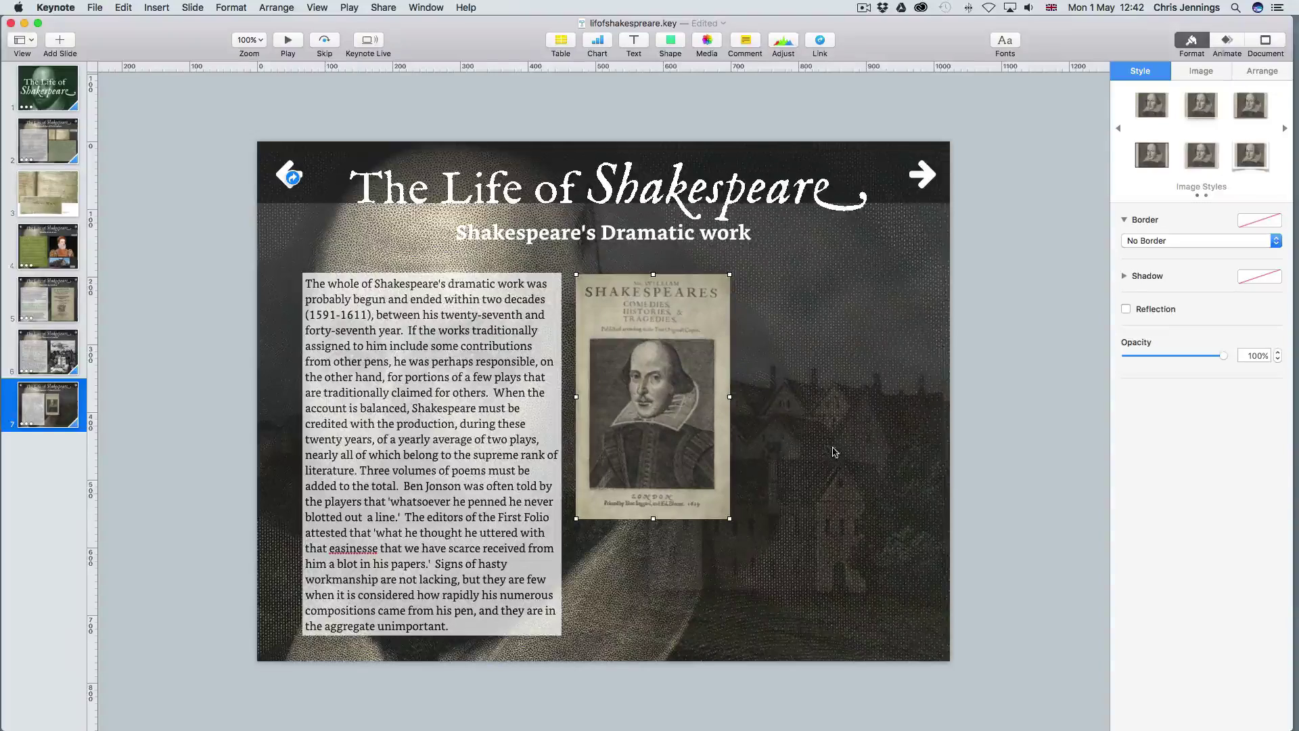
left_click(994, 404)
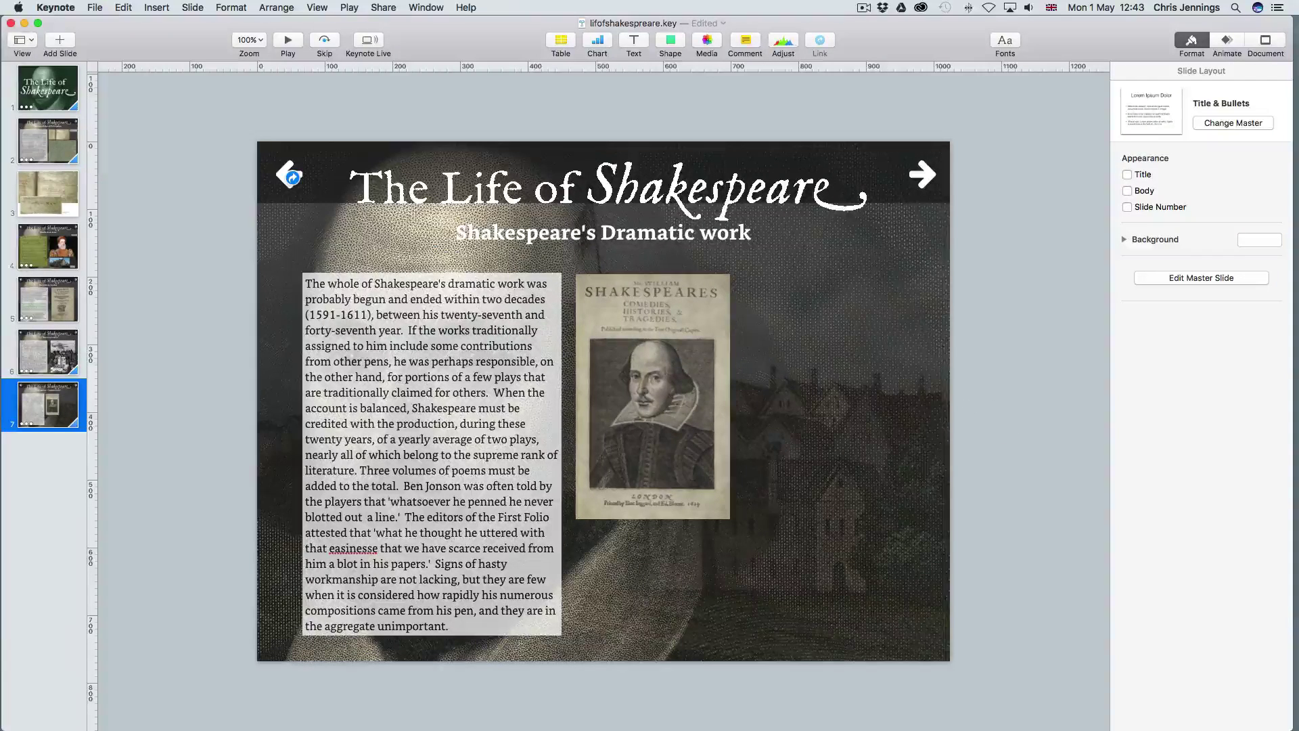
Place the Playhouse engraving on slide 7 and mask it down to the area around the round white theatre with the red flag.
left_click_drag(1011, 465, 843, 419)
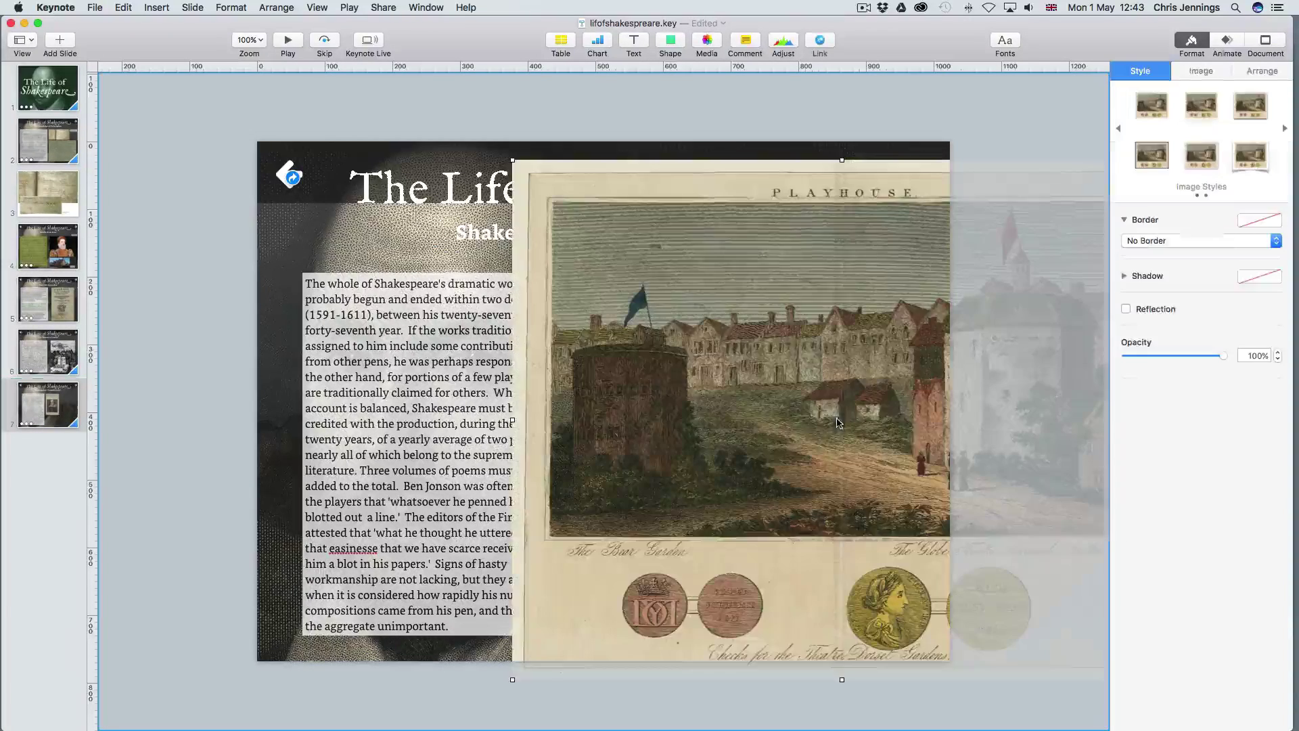
left_click_drag(644, 246, 381, 203)
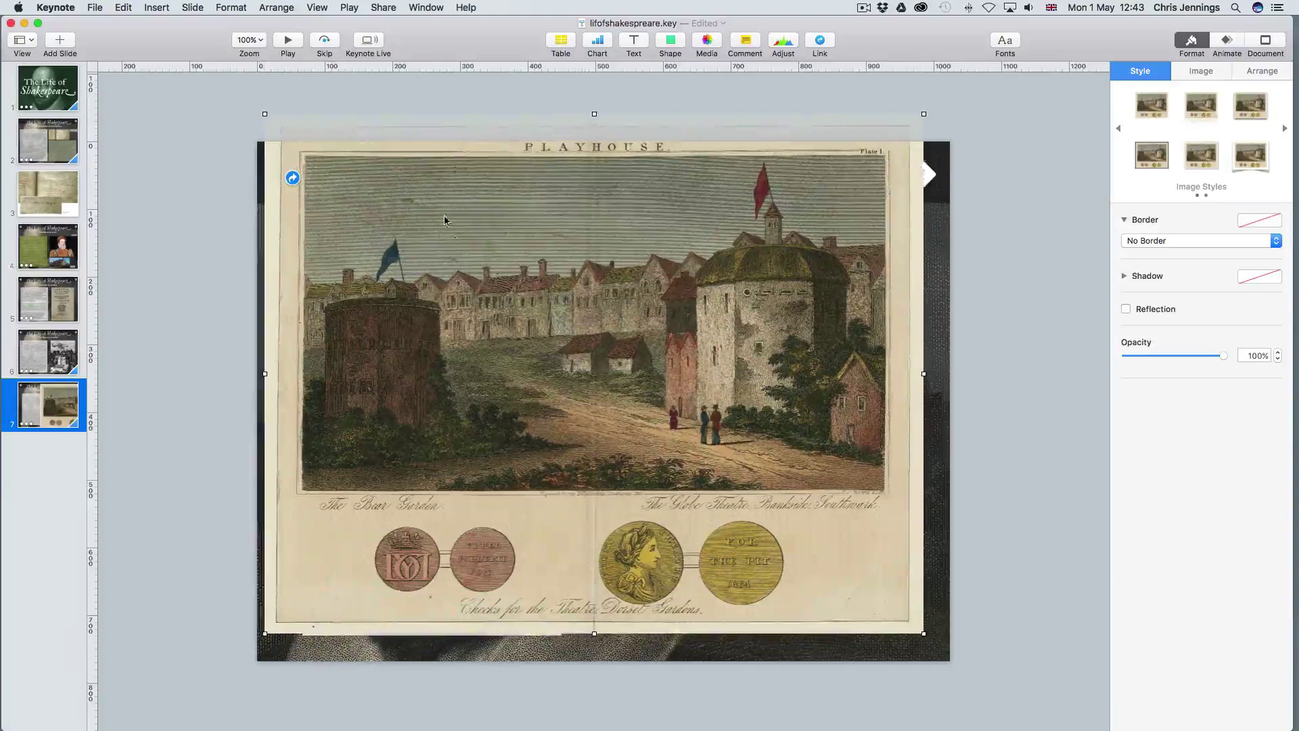
double_click(446, 278)
left_click_drag(267, 116, 572, 169)
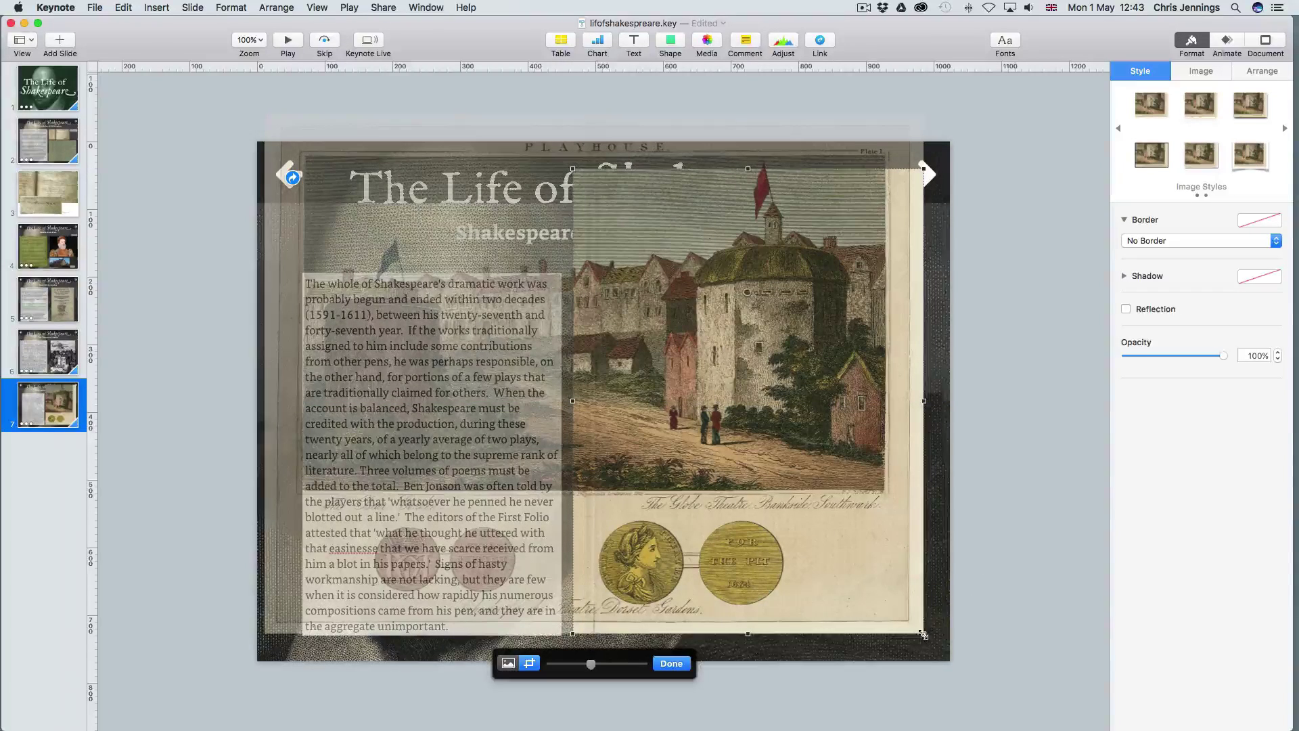
left_click_drag(924, 634, 878, 479)
left_click(682, 663)
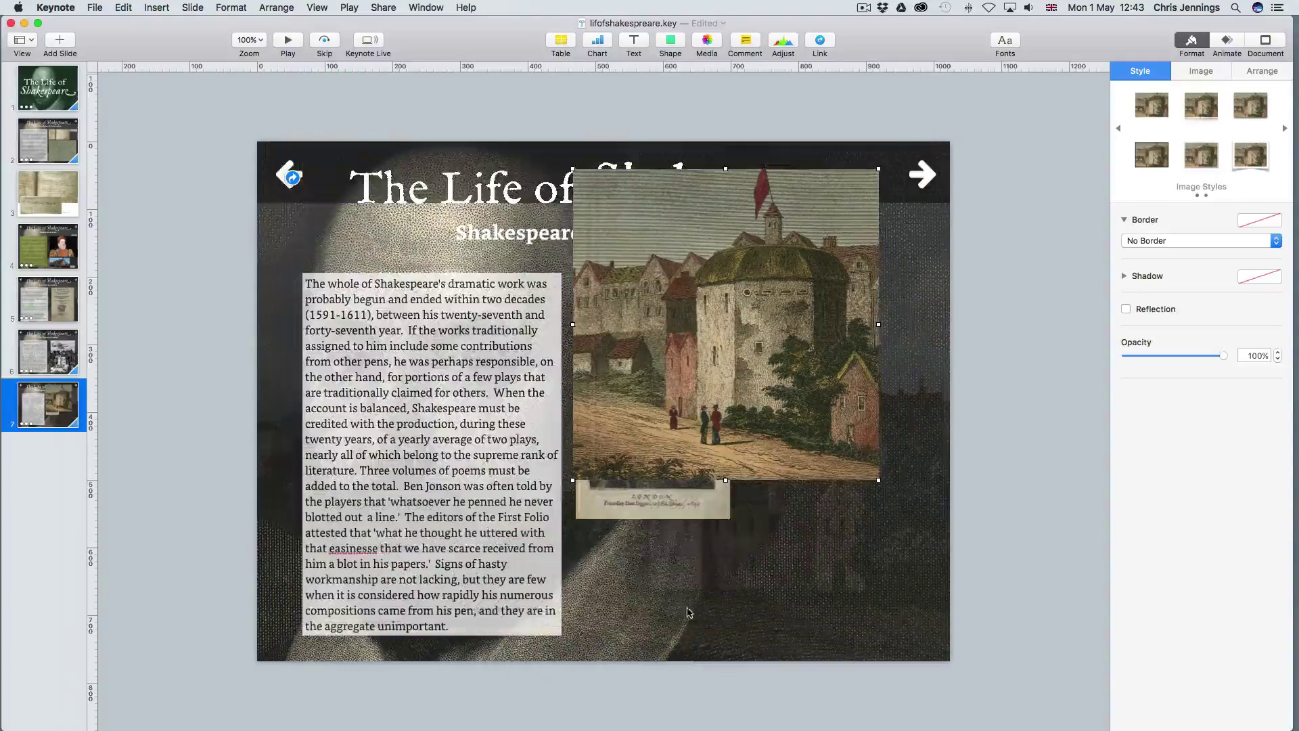
Shrink the cropped theatre engraving to about two thirds of its size and place it low on the slide, next to the paragraph box.
left_click_drag(685, 313, 734, 442)
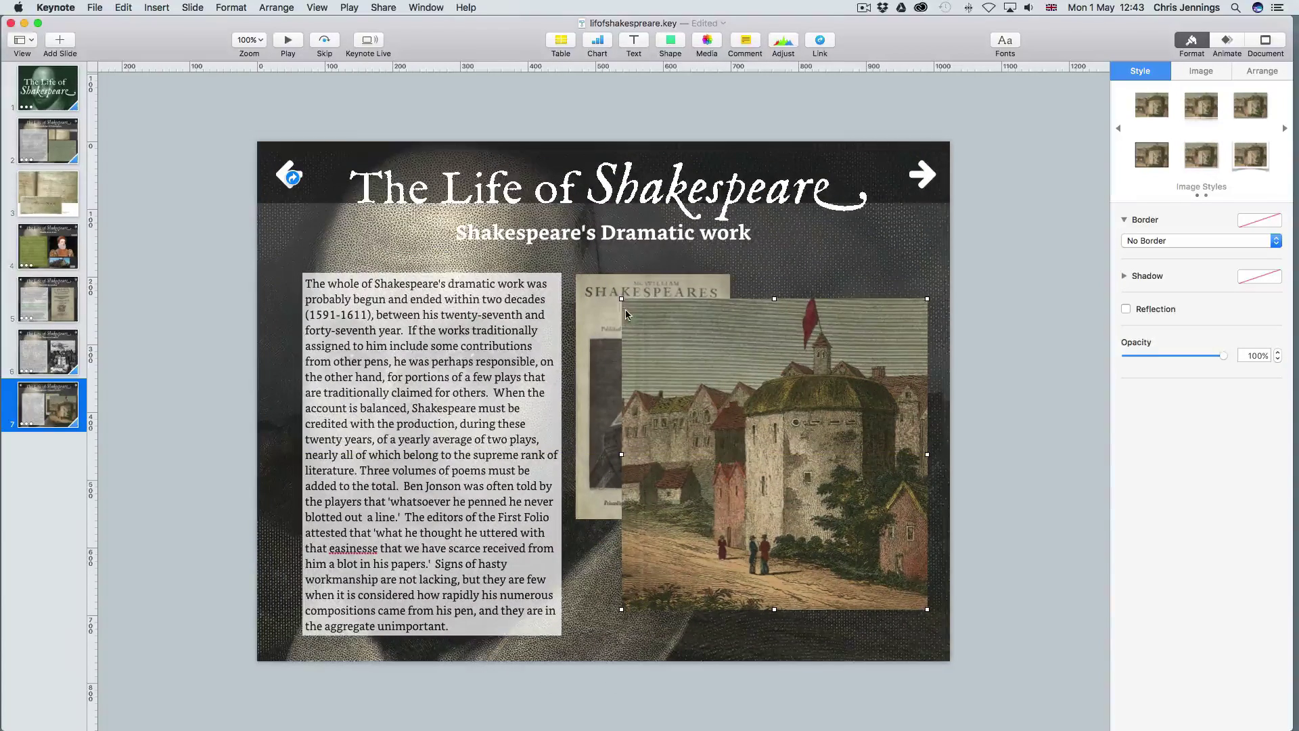
left_click_drag(622, 299, 719, 398)
left_click_drag(802, 464, 663, 488)
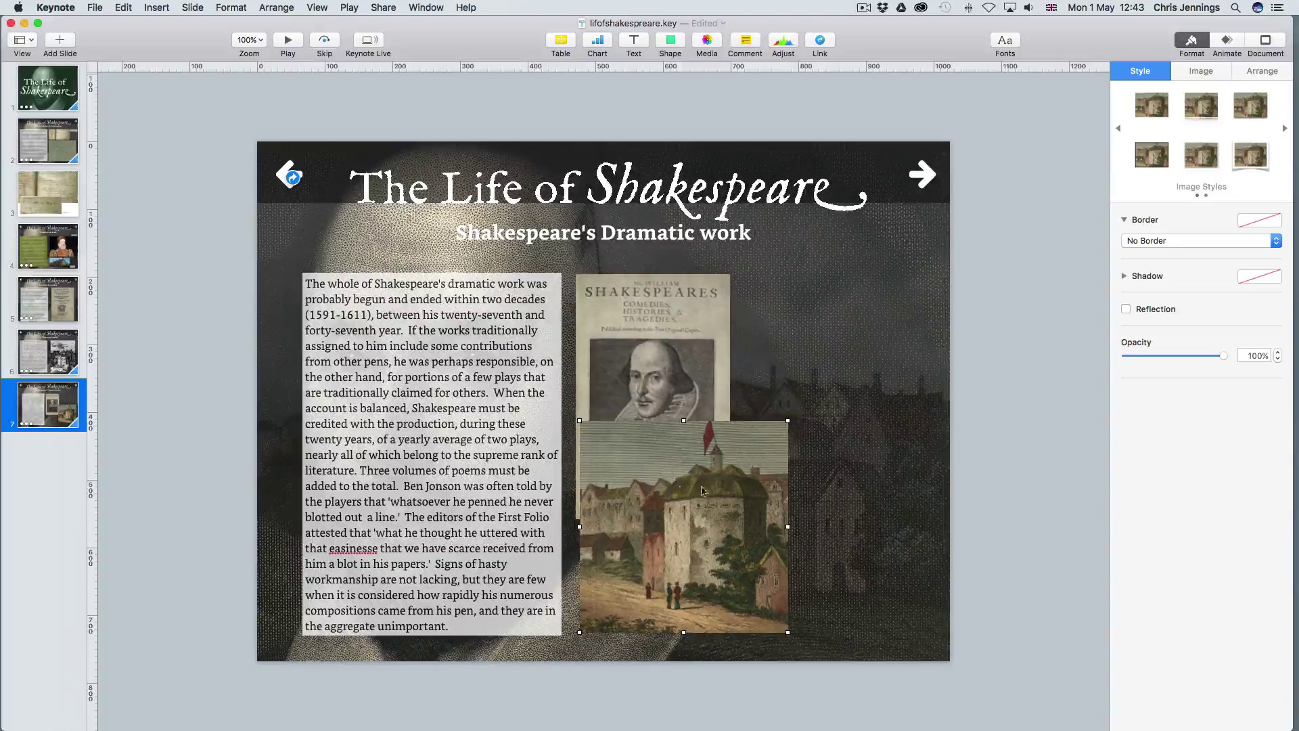
Arrange slide 7 with the paragraph near the left edge, the title-page image at the upper right, and the engraving between them, level with the paragraph's bottom.
left_click(652, 318)
left_click_drag(652, 318, 824, 295)
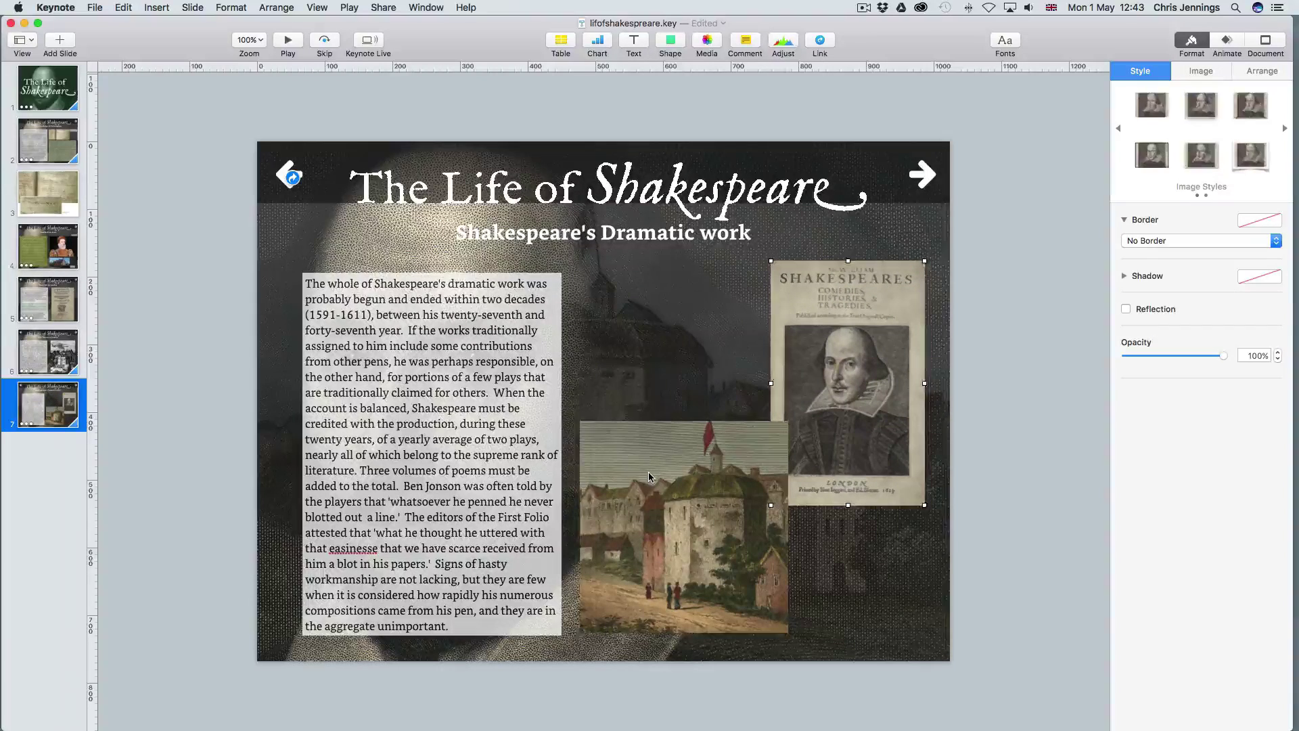
left_click_drag(654, 478, 644, 410)
left_click_drag(426, 354, 400, 348)
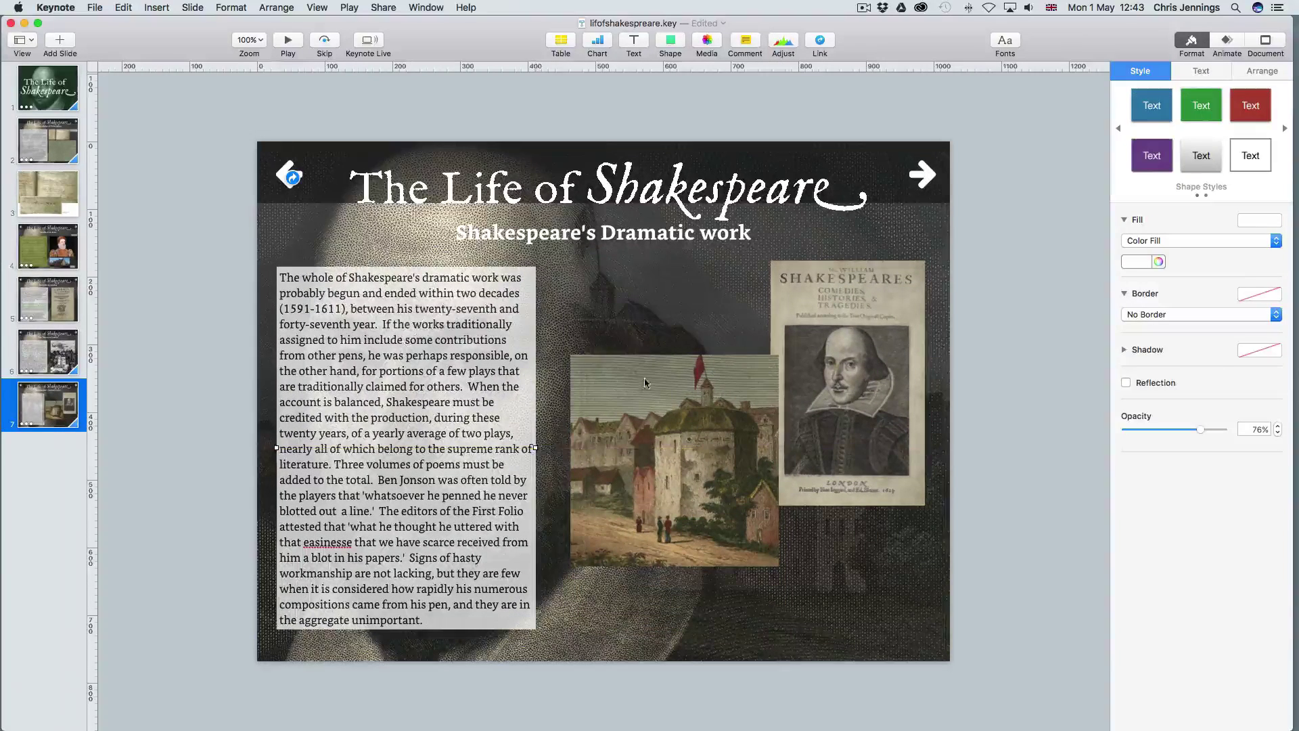
left_click_drag(649, 382, 628, 295)
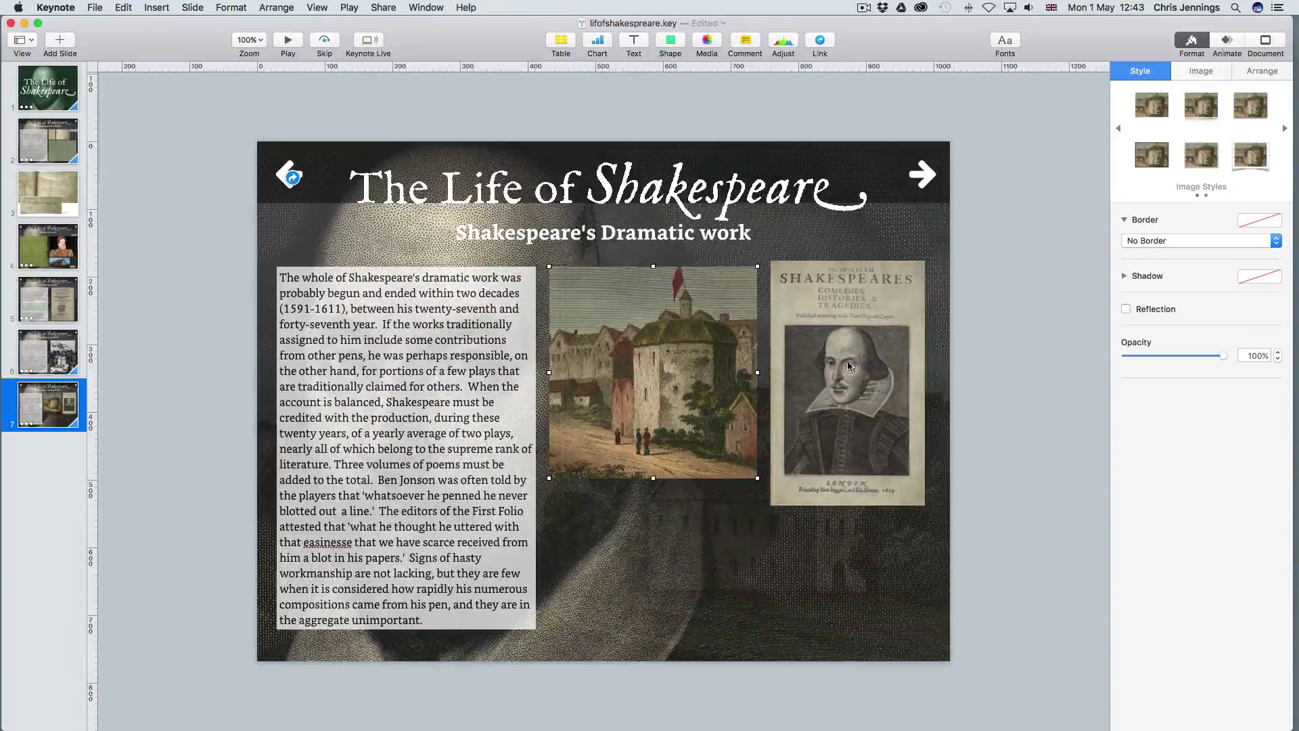
left_click_drag(848, 363, 858, 366)
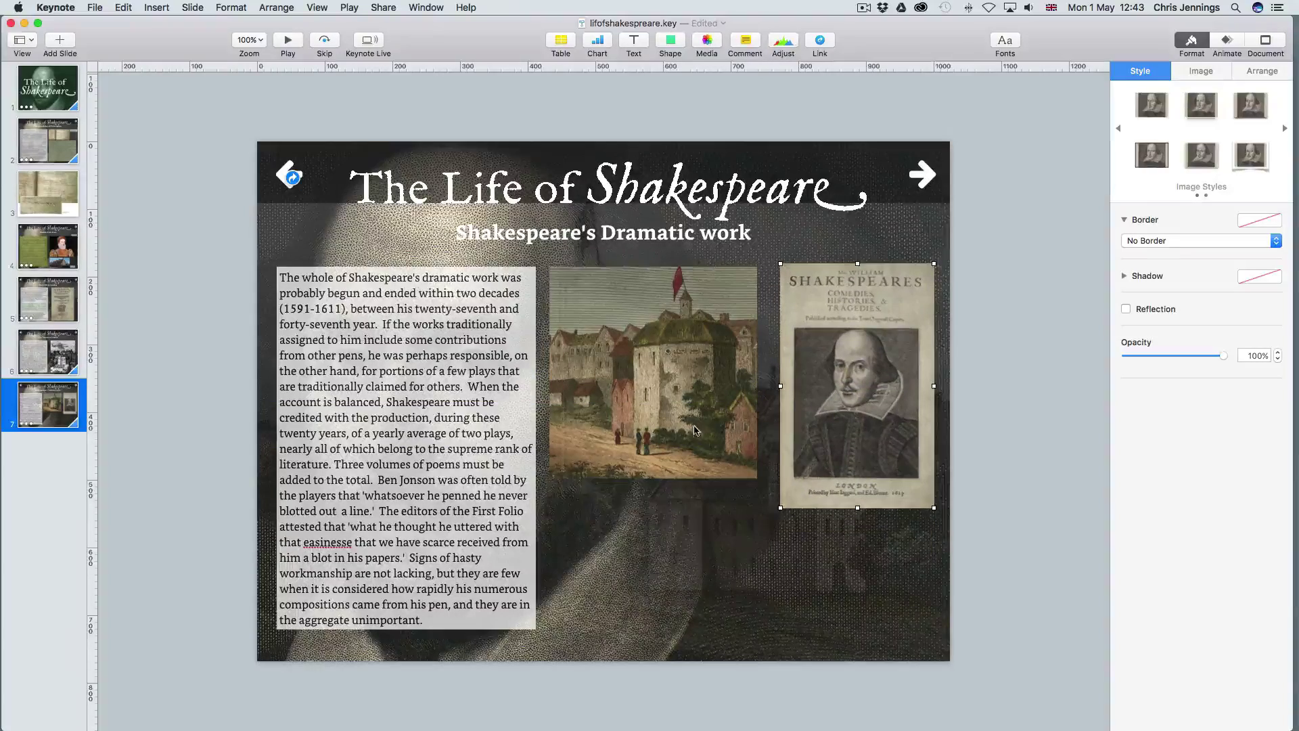
left_click_drag(695, 430, 692, 583)
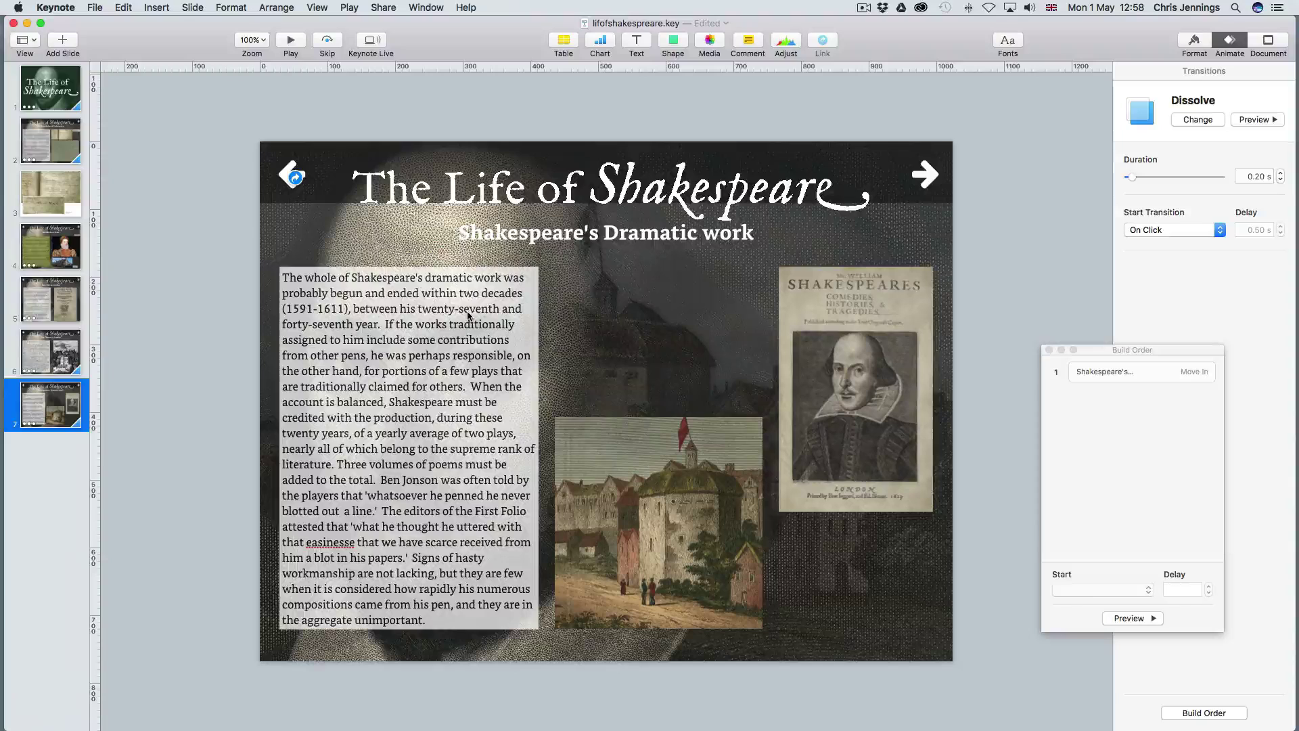
Add a Move In build-in effect to the paragraph box on slide 7.
left_click(554, 238)
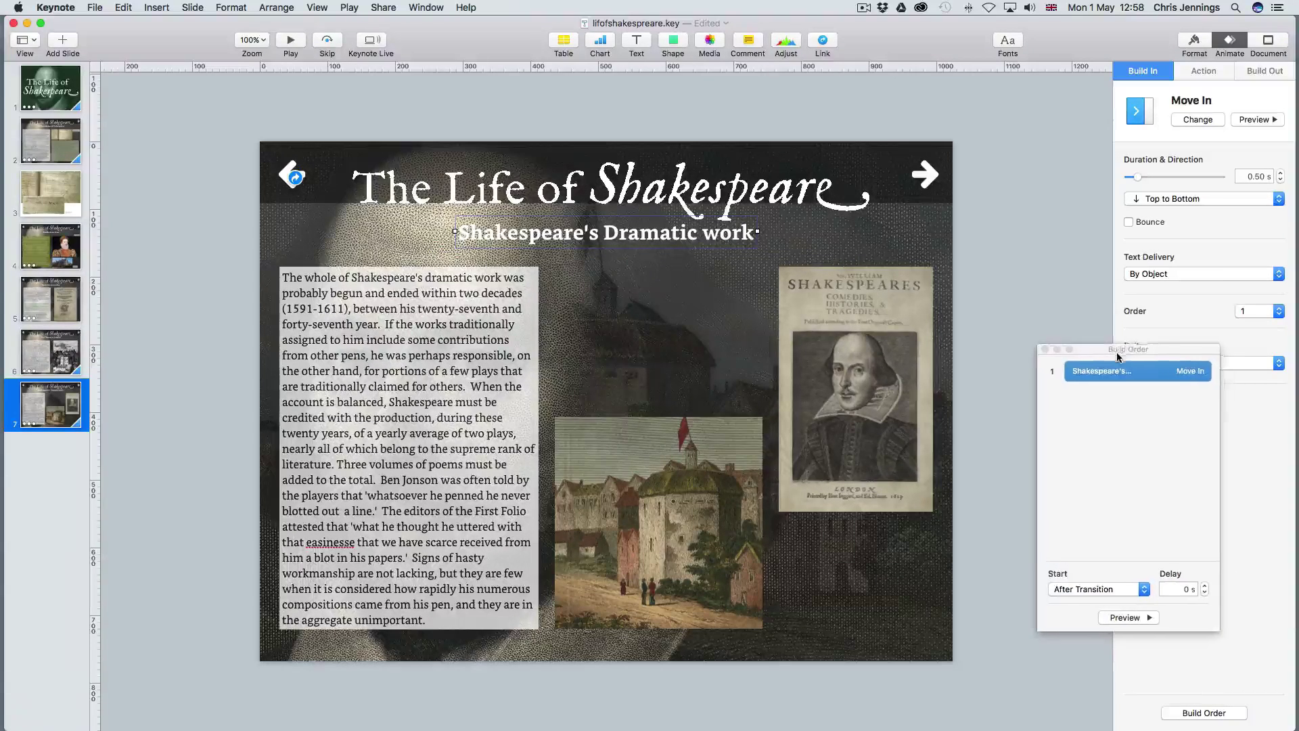
left_click_drag(1125, 350, 1058, 427)
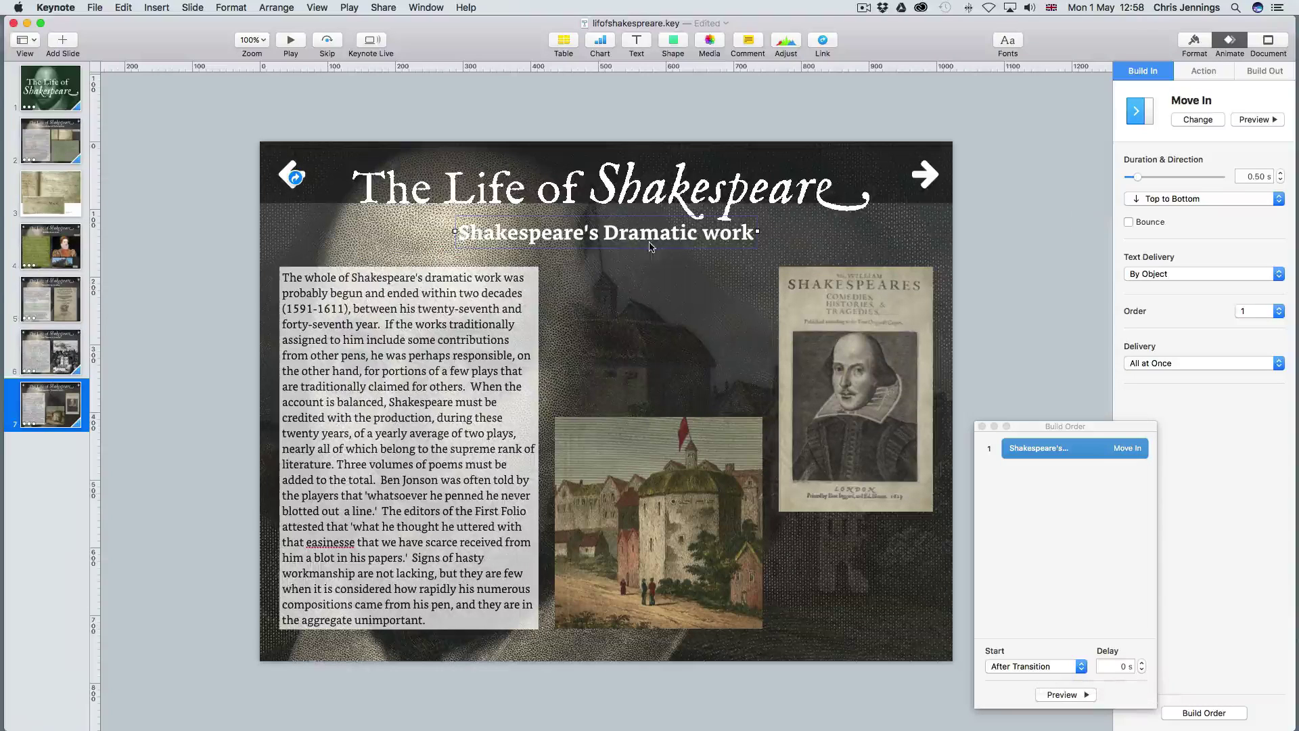
left_click(409, 287)
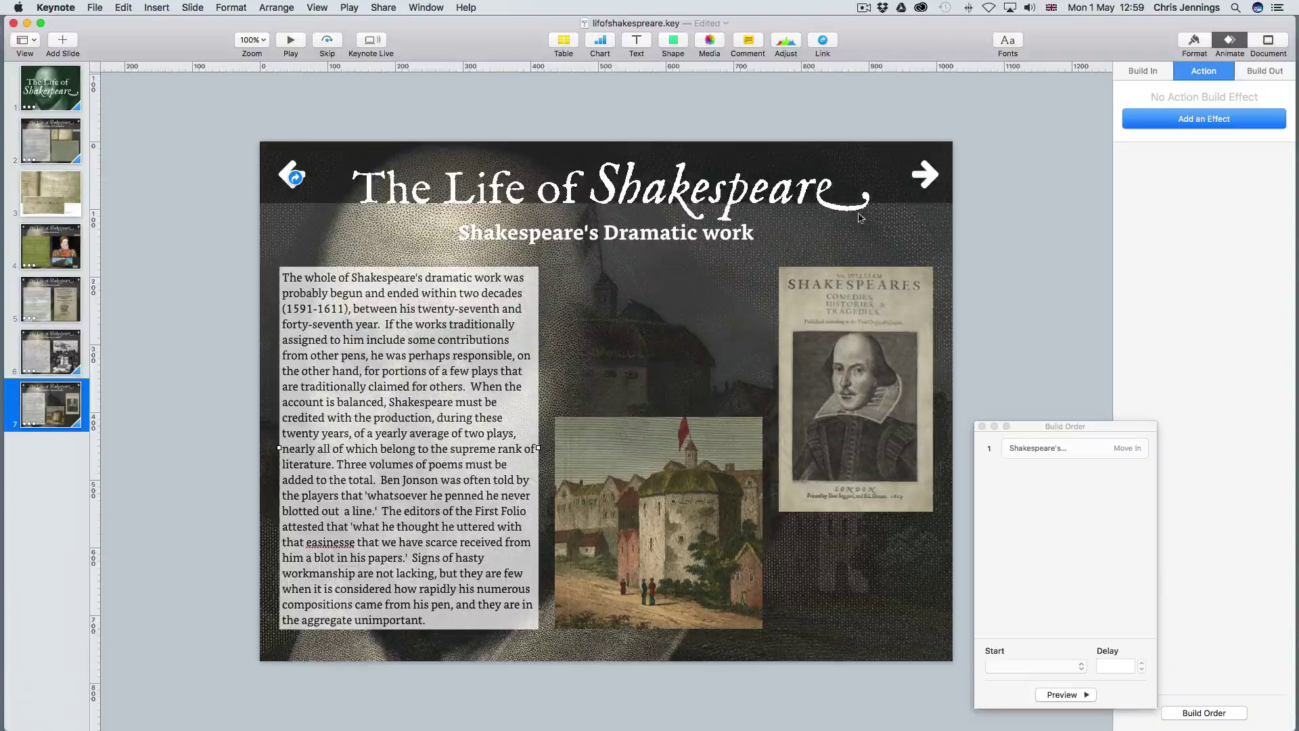
left_click(1153, 72)
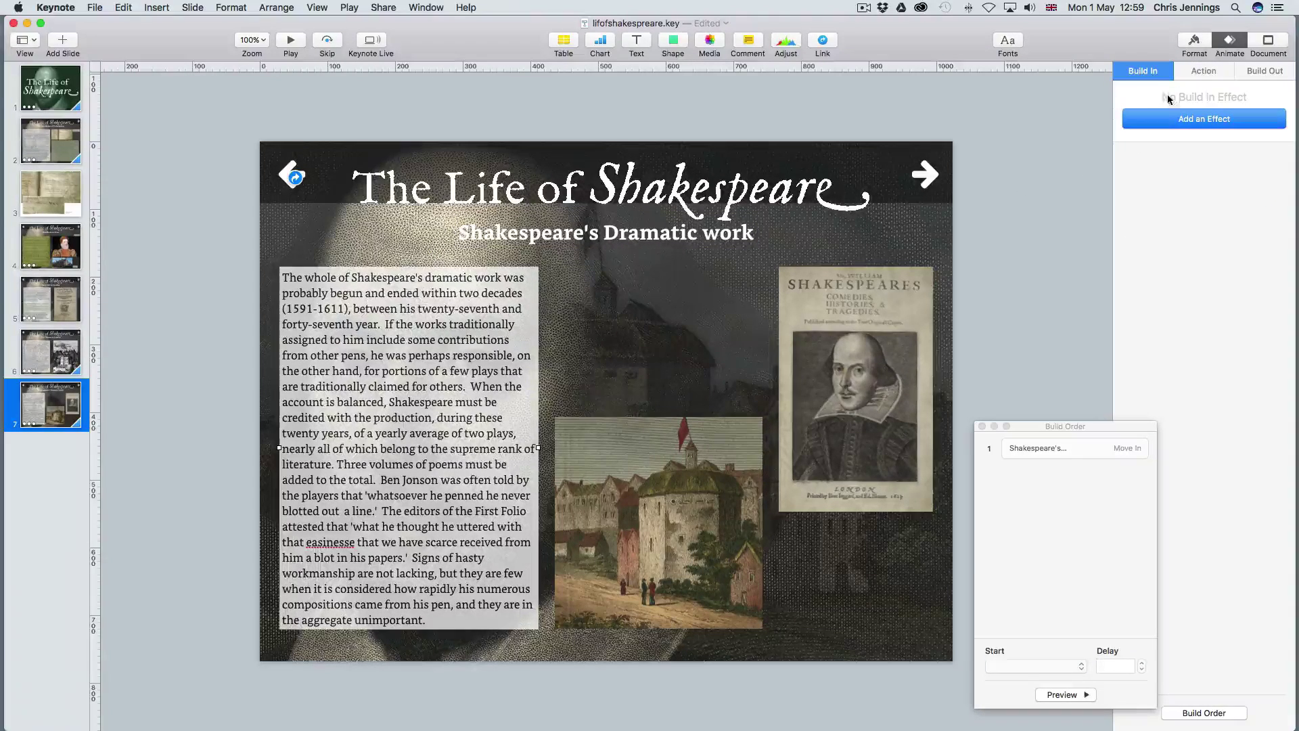
left_click(1185, 122)
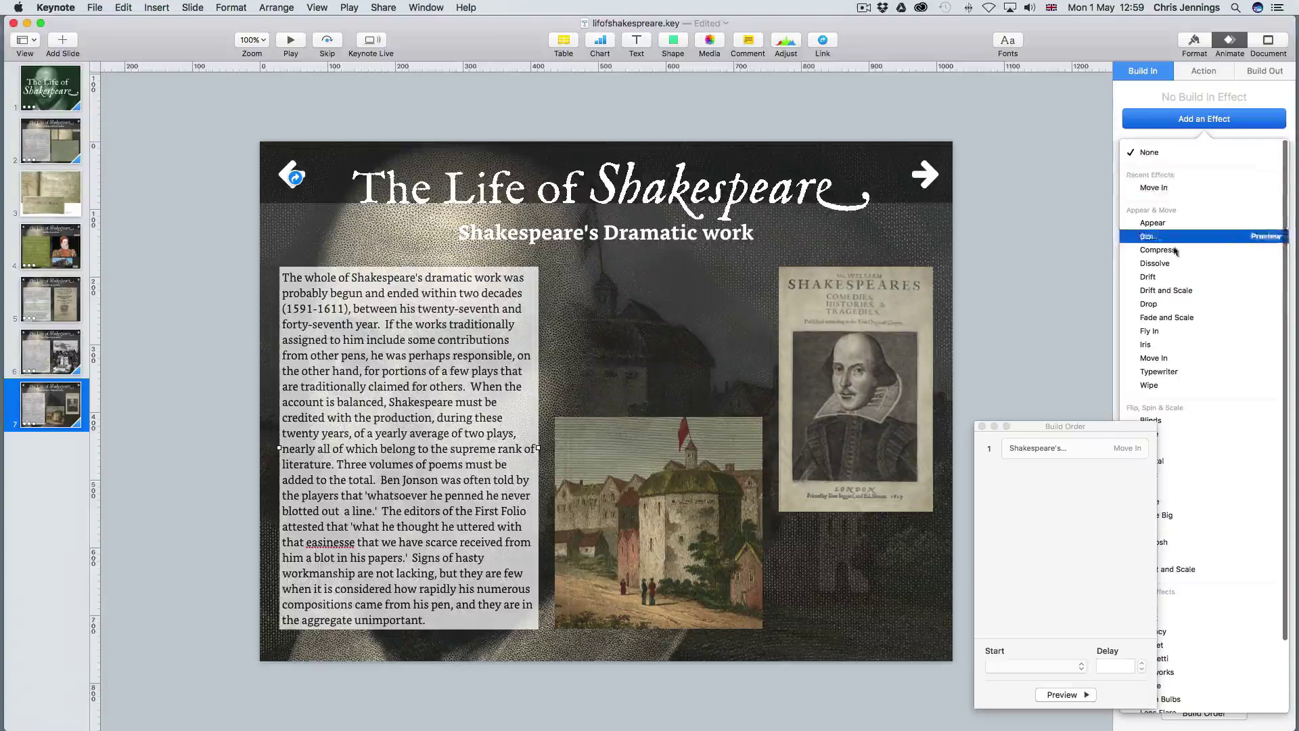
left_click_drag(1135, 428, 1096, 420)
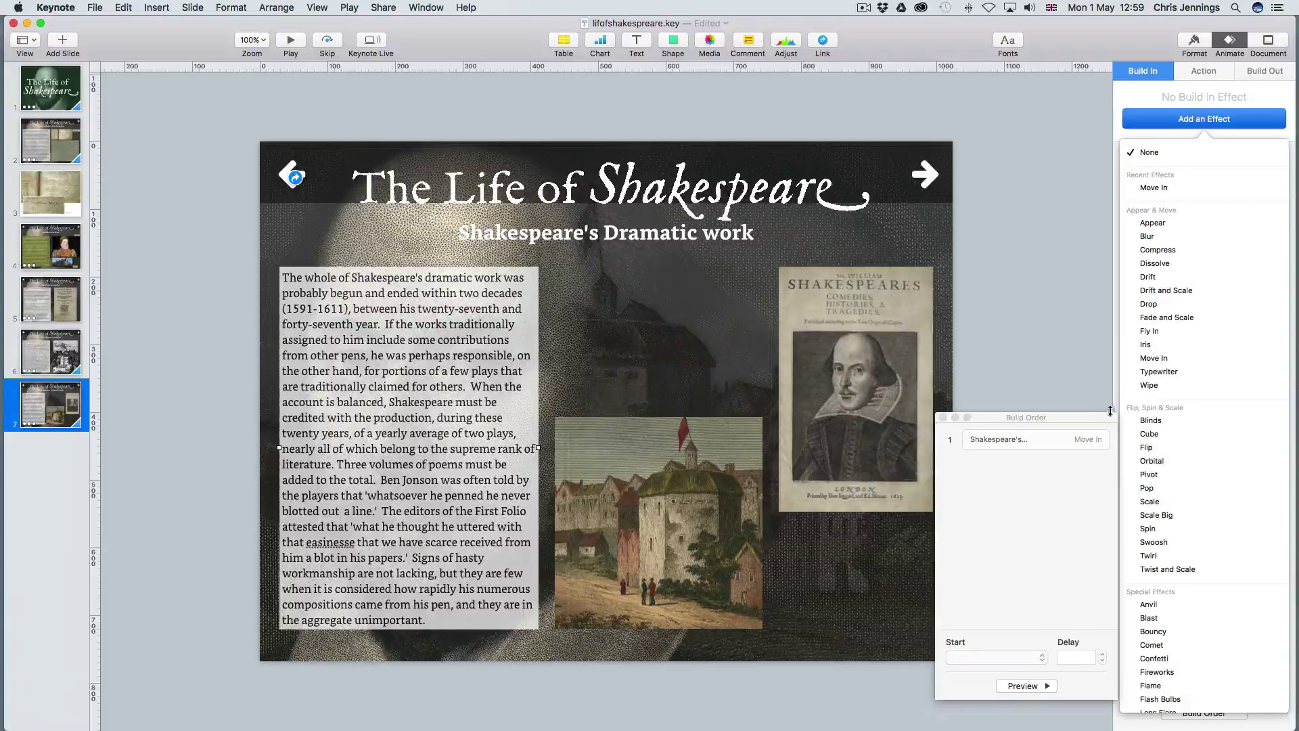
left_click(1156, 358)
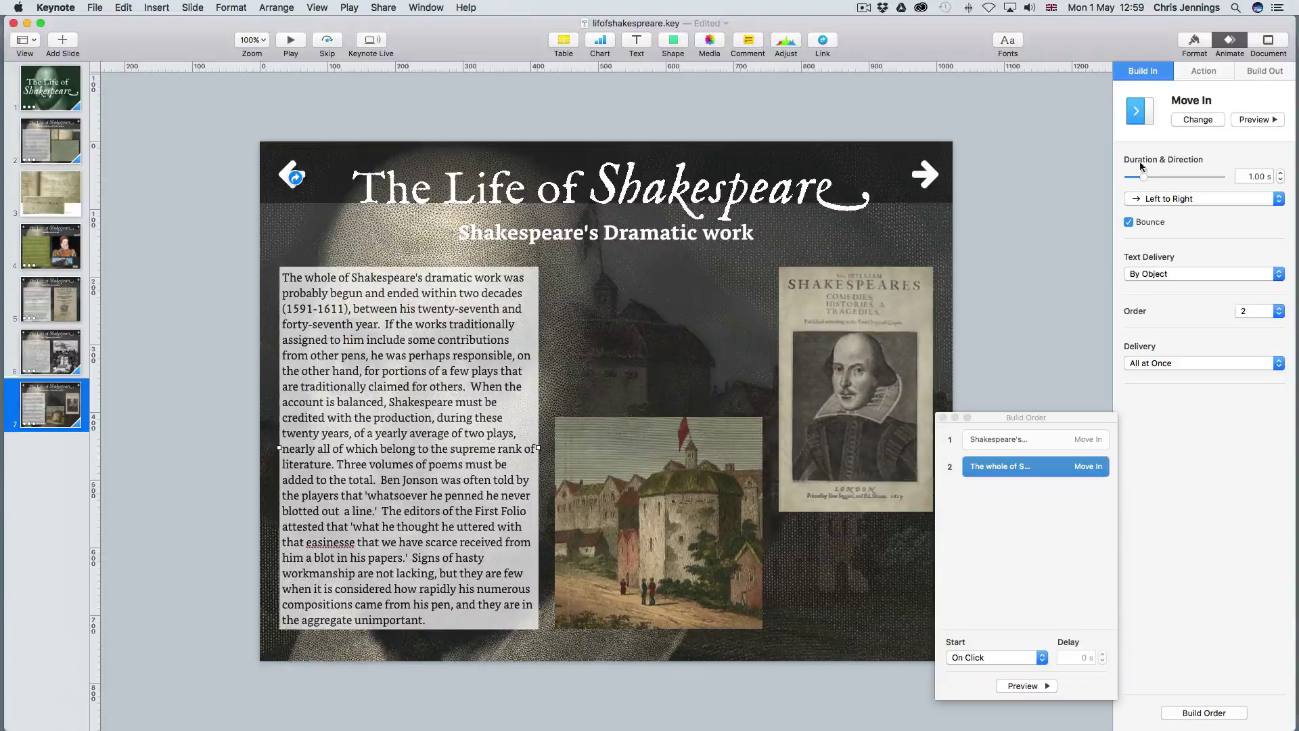
Turn off bounce for the paragraph's Move In effect, set its duration to 0.50 s and start it after build 1.
left_click(1128, 222)
left_click_drag(1141, 181, 1137, 181)
left_click(987, 661)
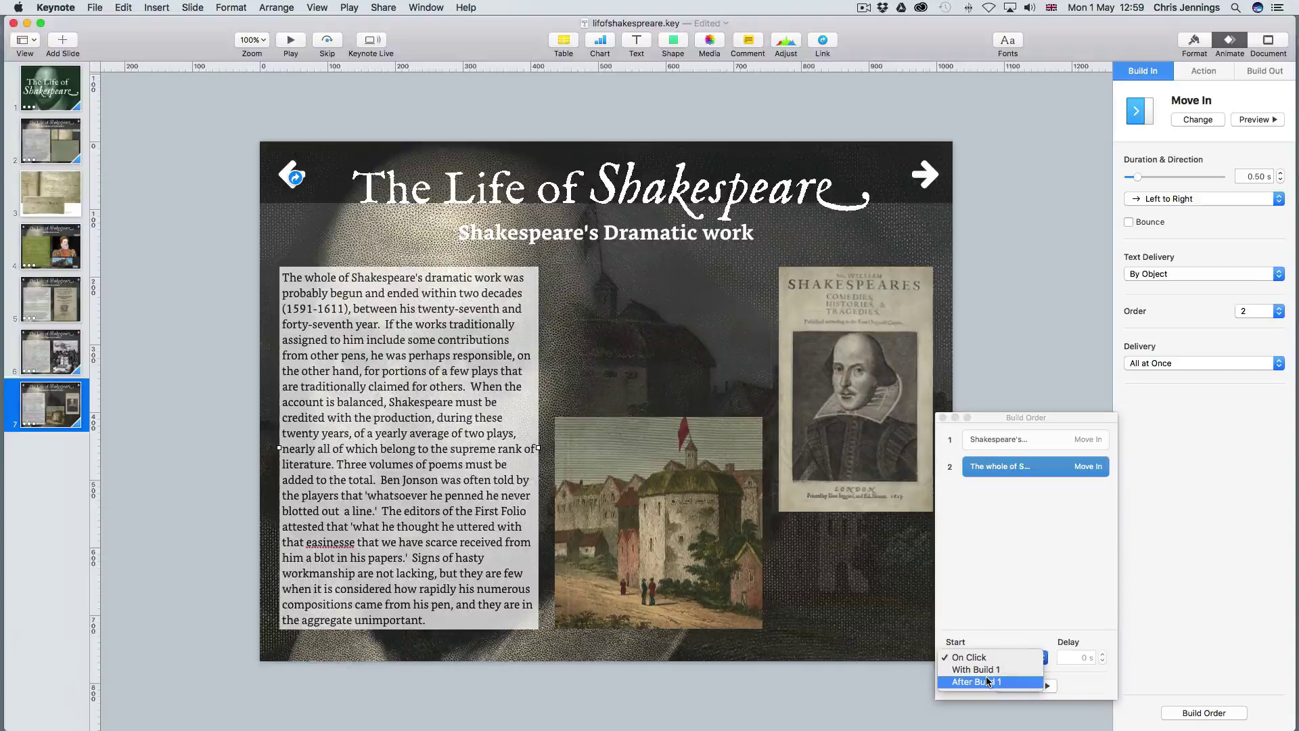
left_click(989, 682)
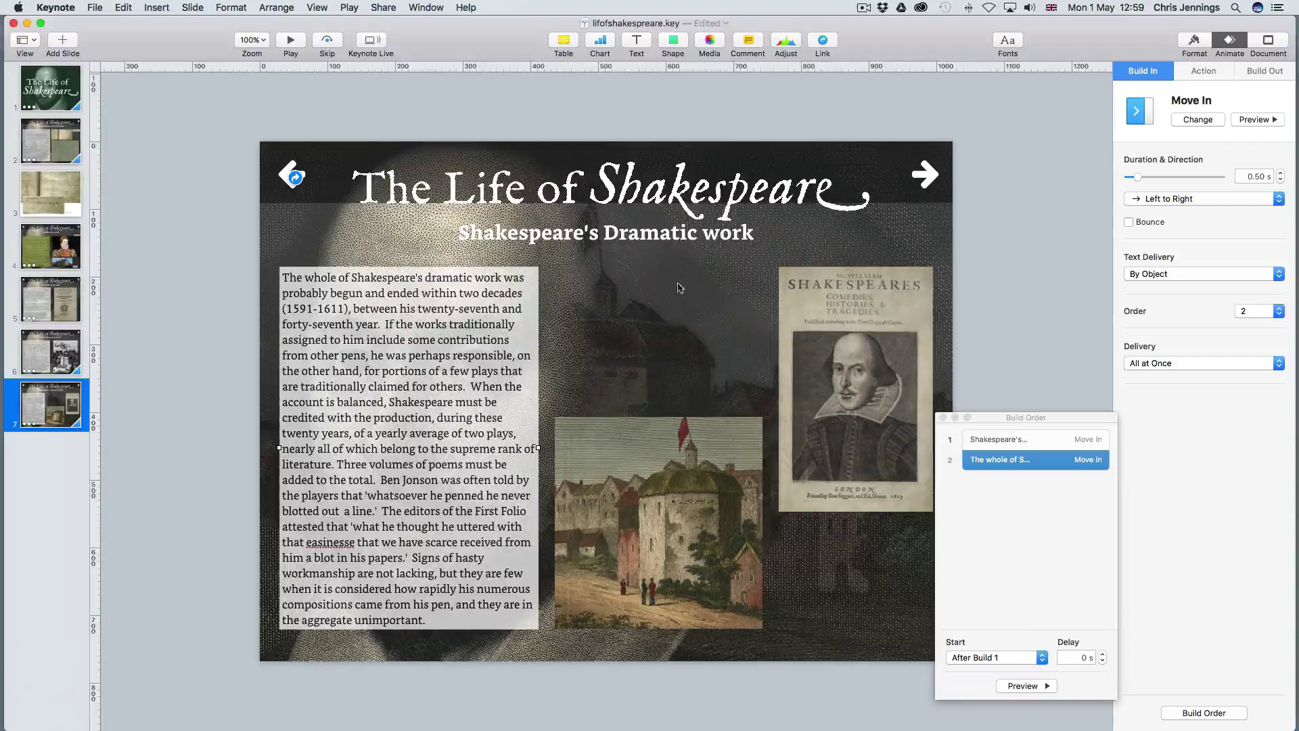
Give the theatre engraving a Move In build from right to left lasting 0.60 s, starting after build 2.
left_click(623, 439)
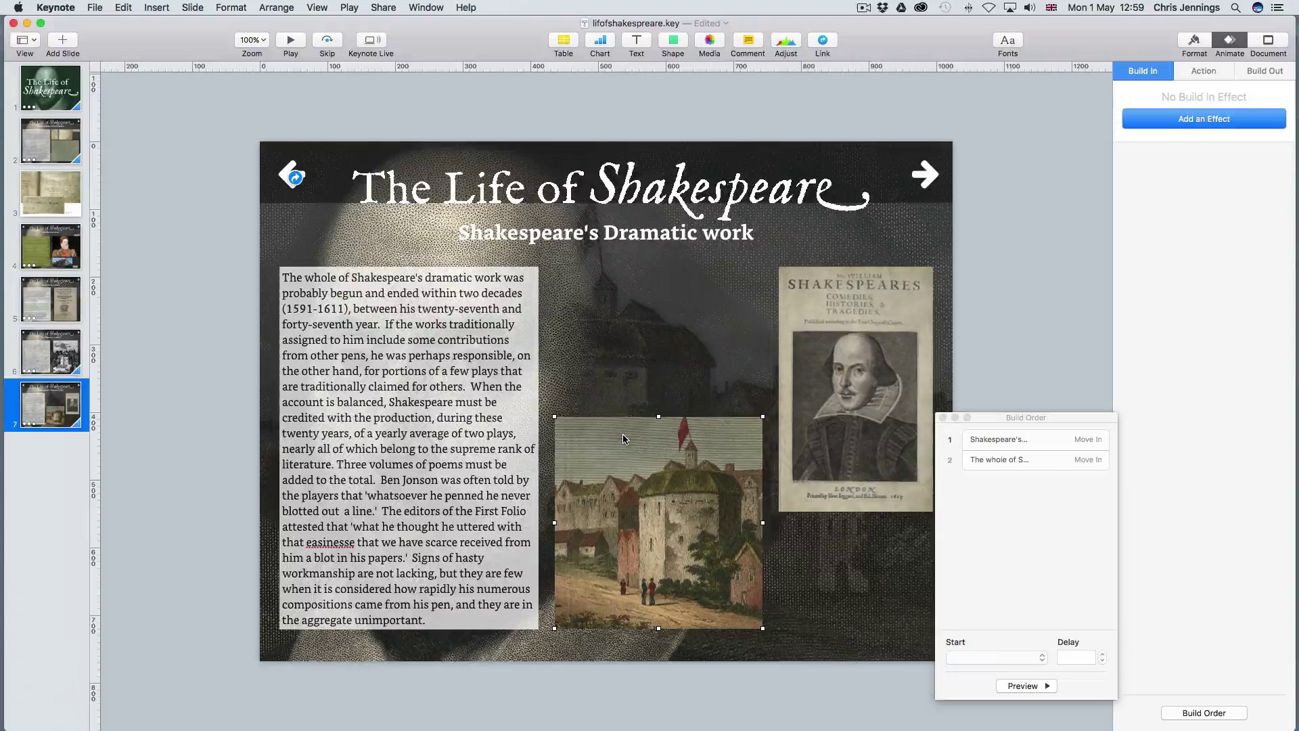
left_click(1166, 117)
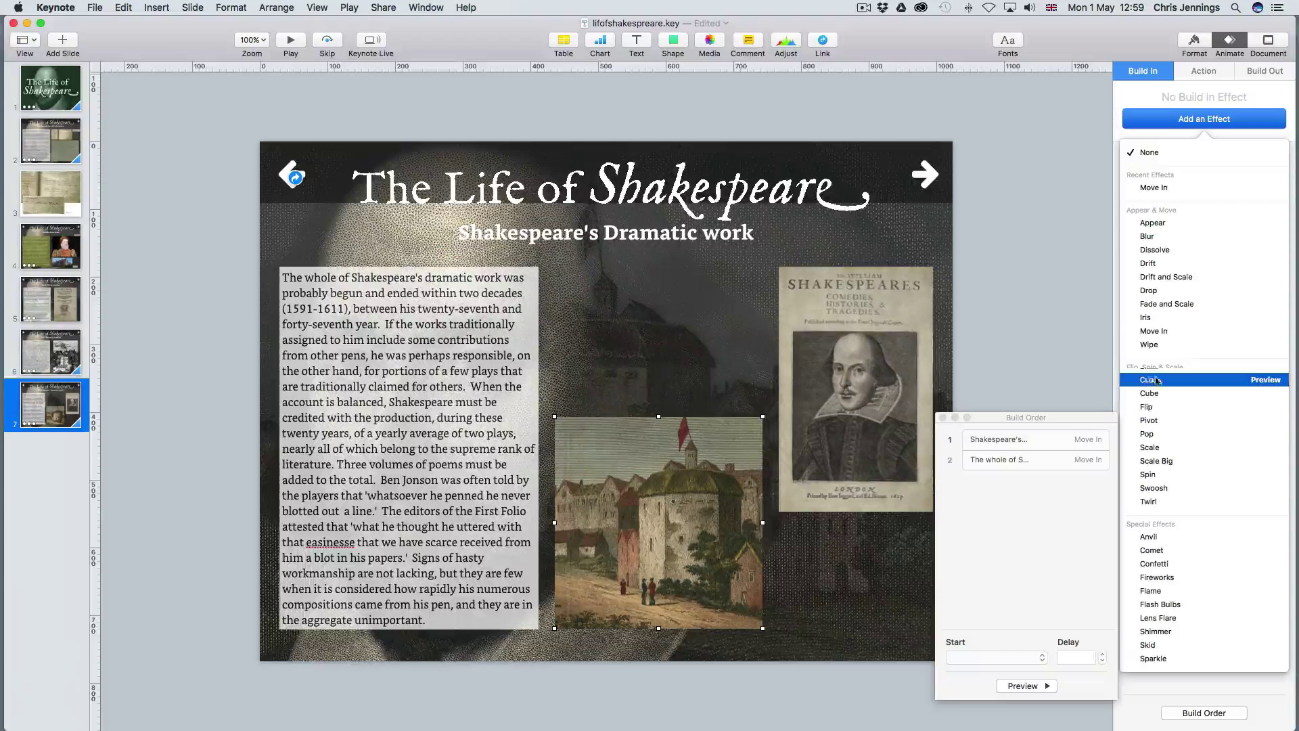
left_click(1153, 188)
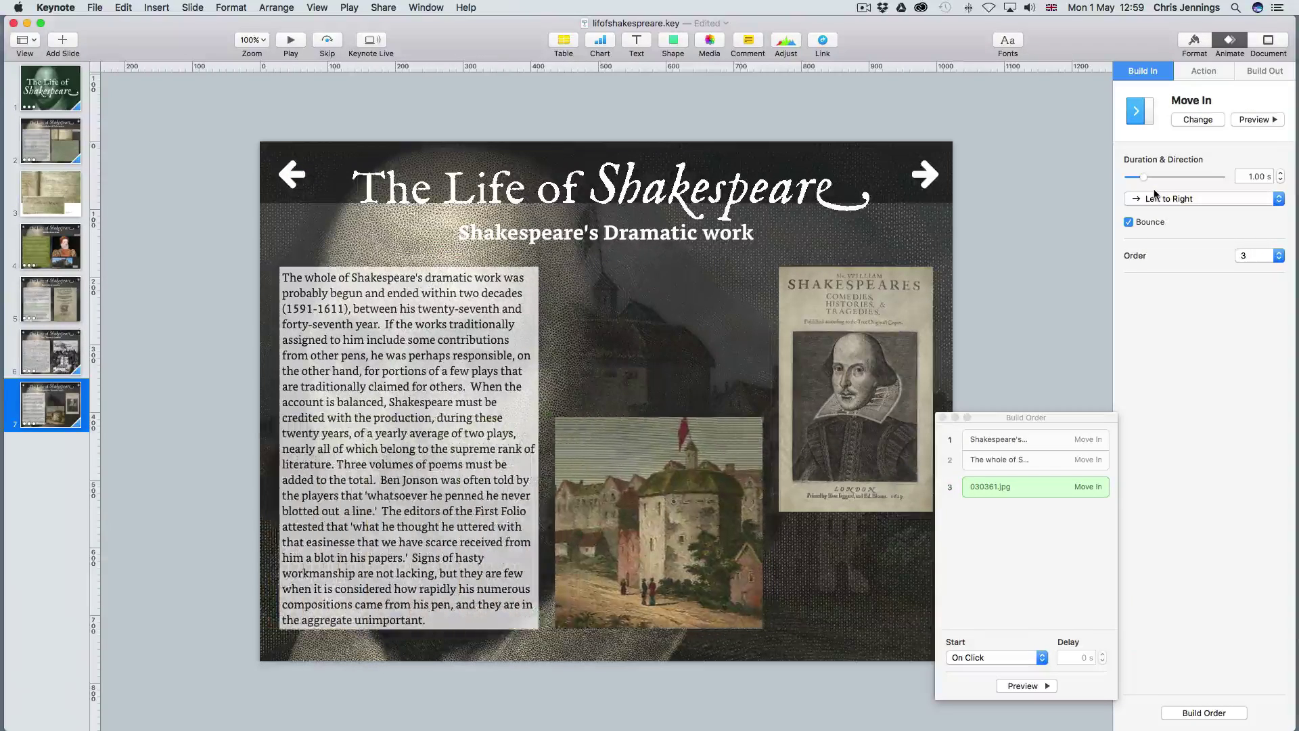
left_click(1179, 201)
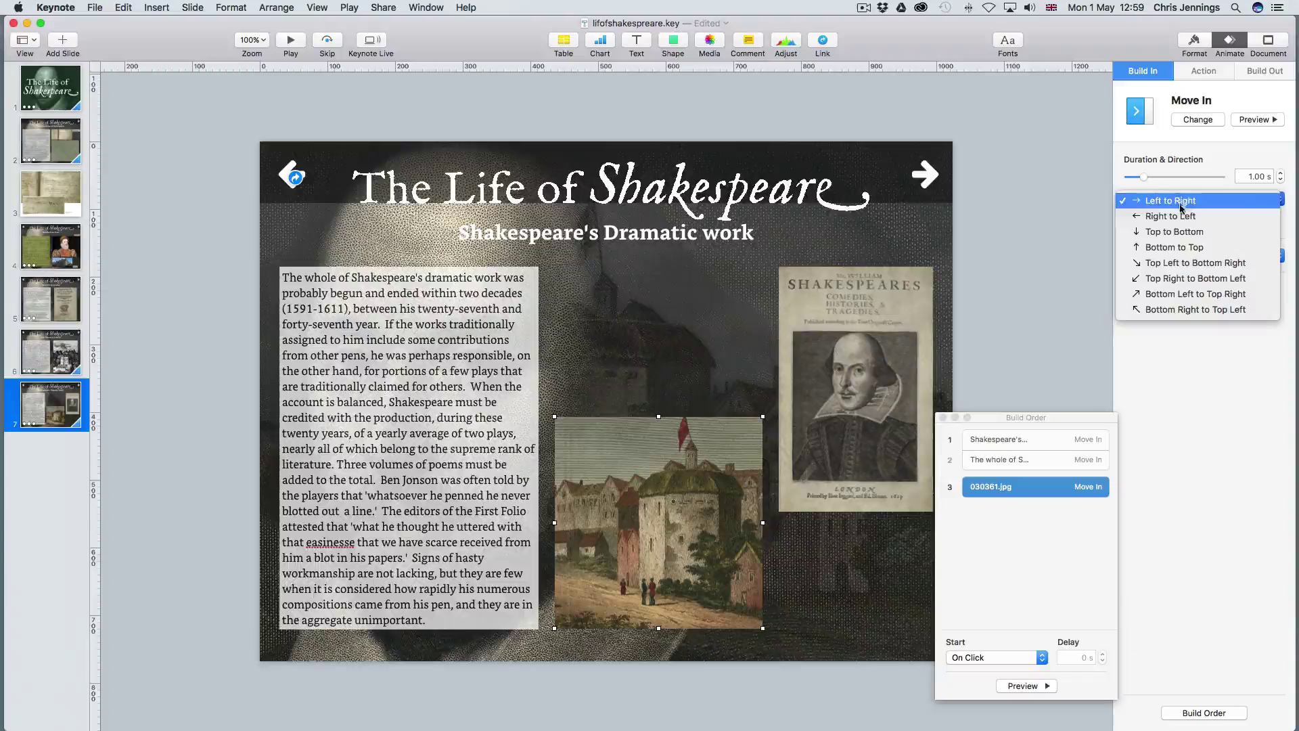
left_click(1181, 216)
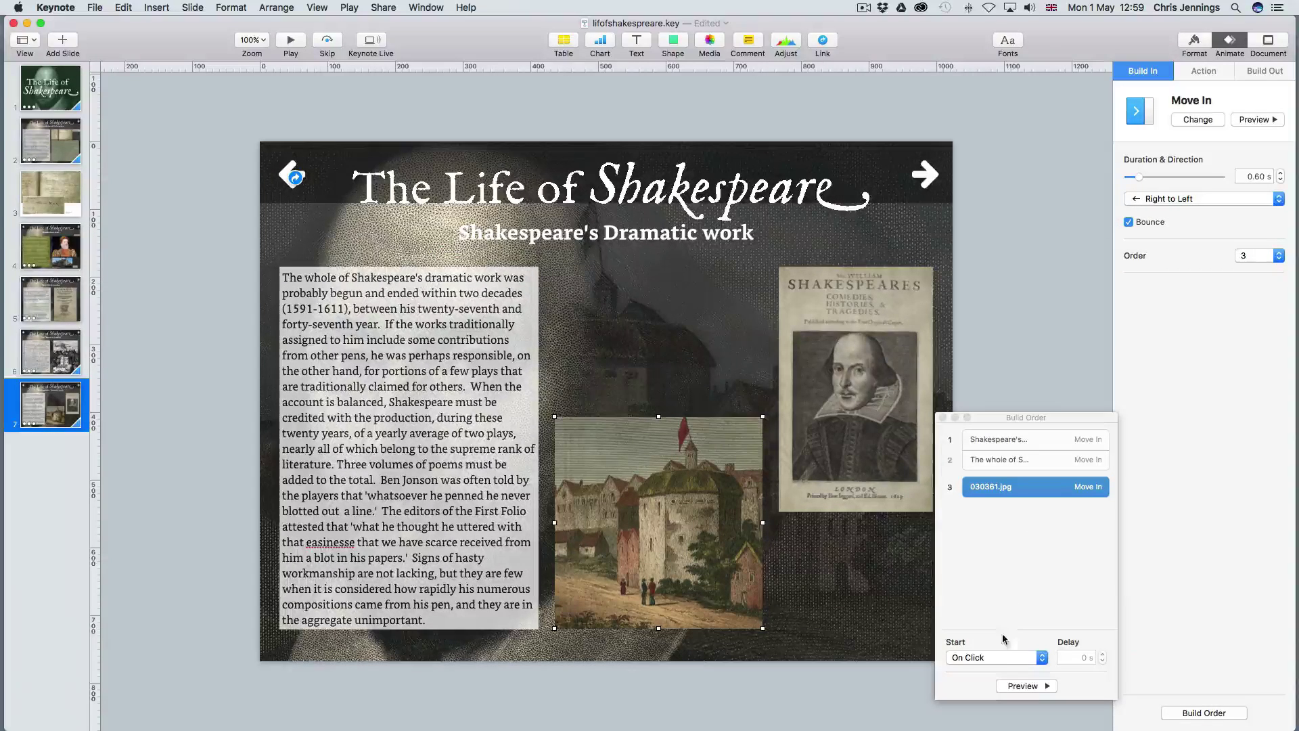
left_click(998, 656)
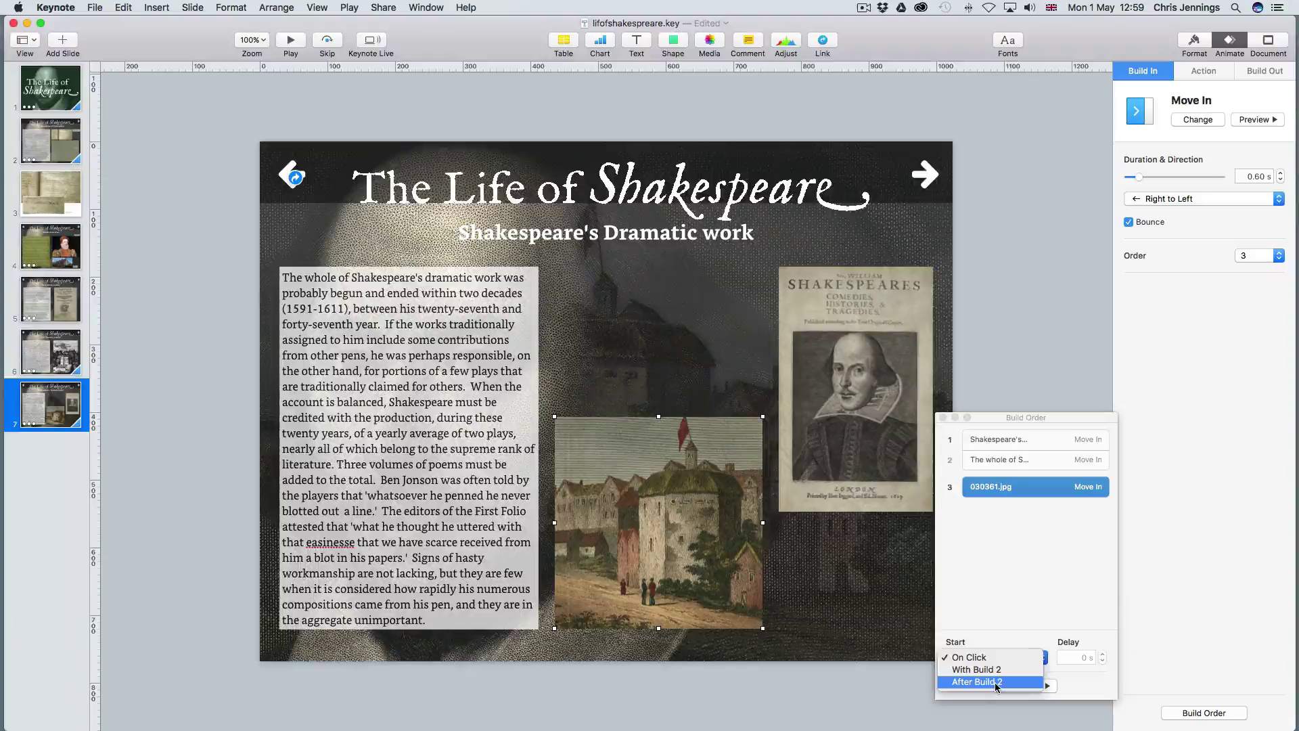
left_click(996, 682)
Give the title-page image a right-to-left Move In build lasting 0.50 s without bounce, starting with build 3.
left_click(823, 347)
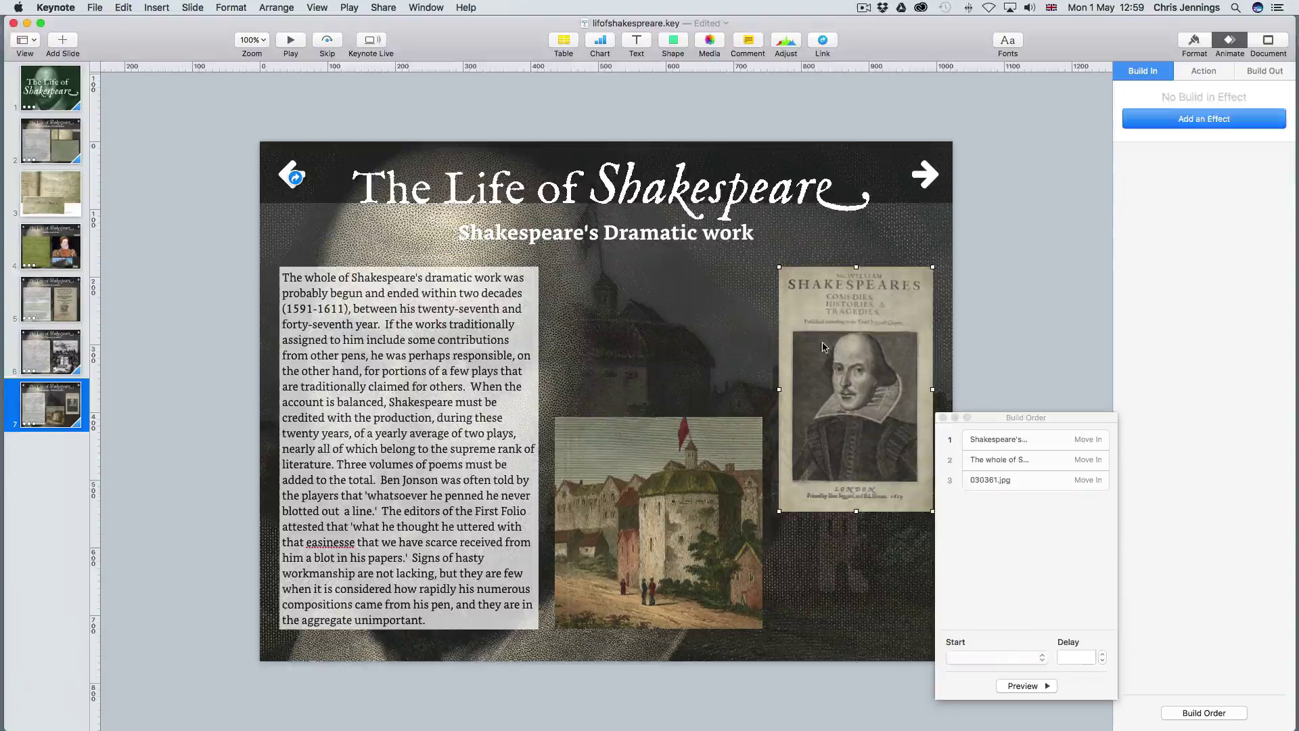
left_click(1178, 122)
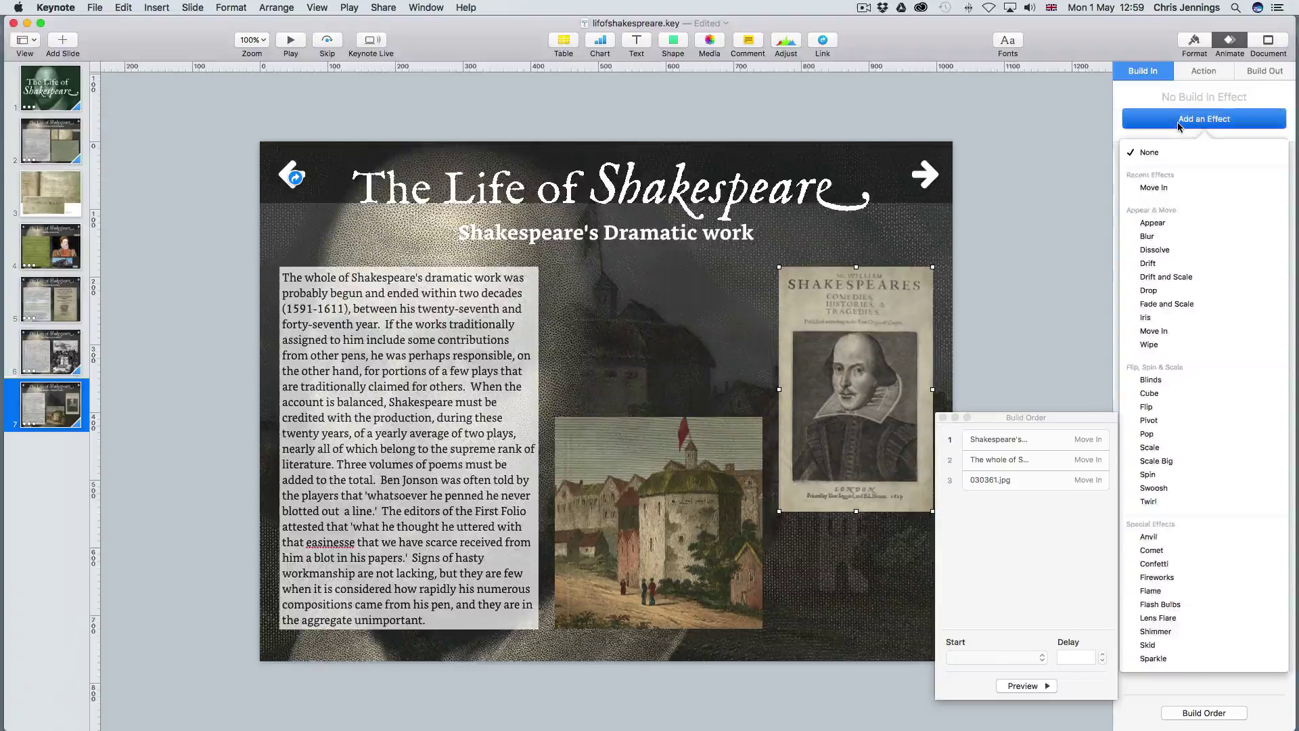
left_click(1155, 188)
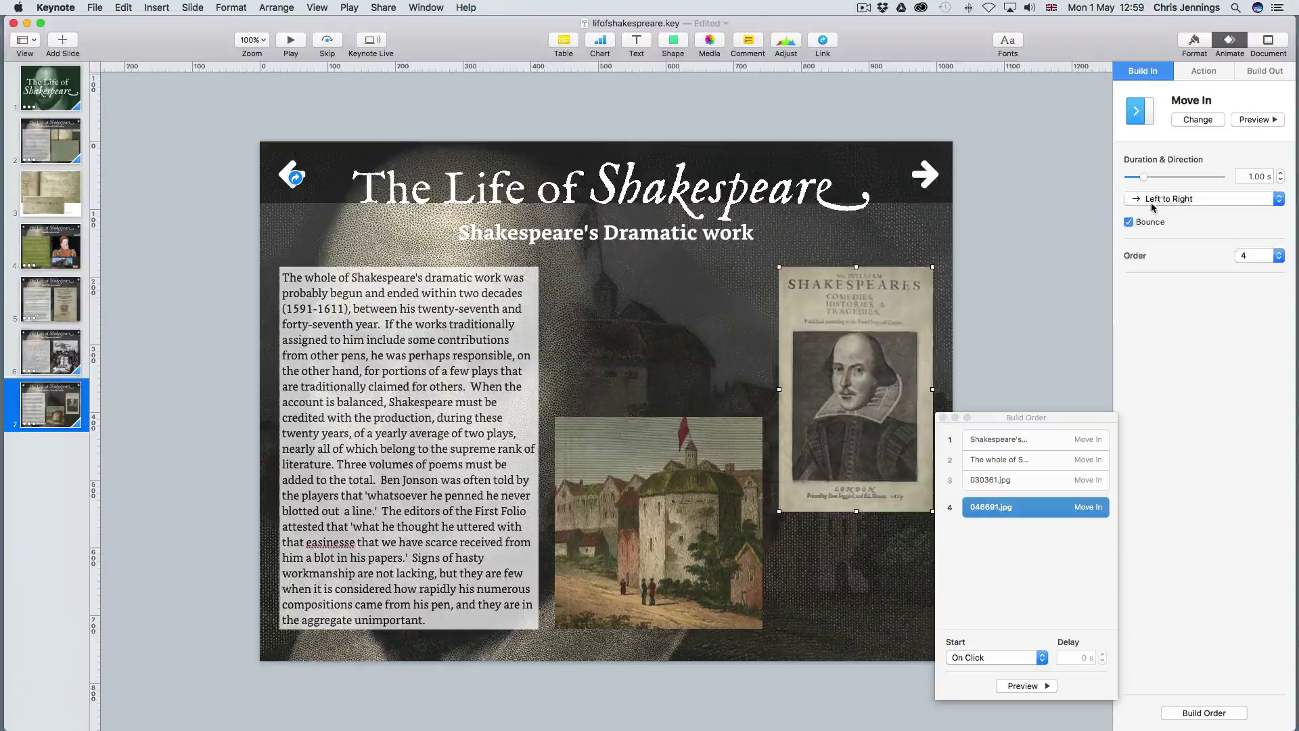
left_click(1153, 201)
left_click(1154, 217)
left_click_drag(1140, 181, 1136, 180)
left_click(1129, 222)
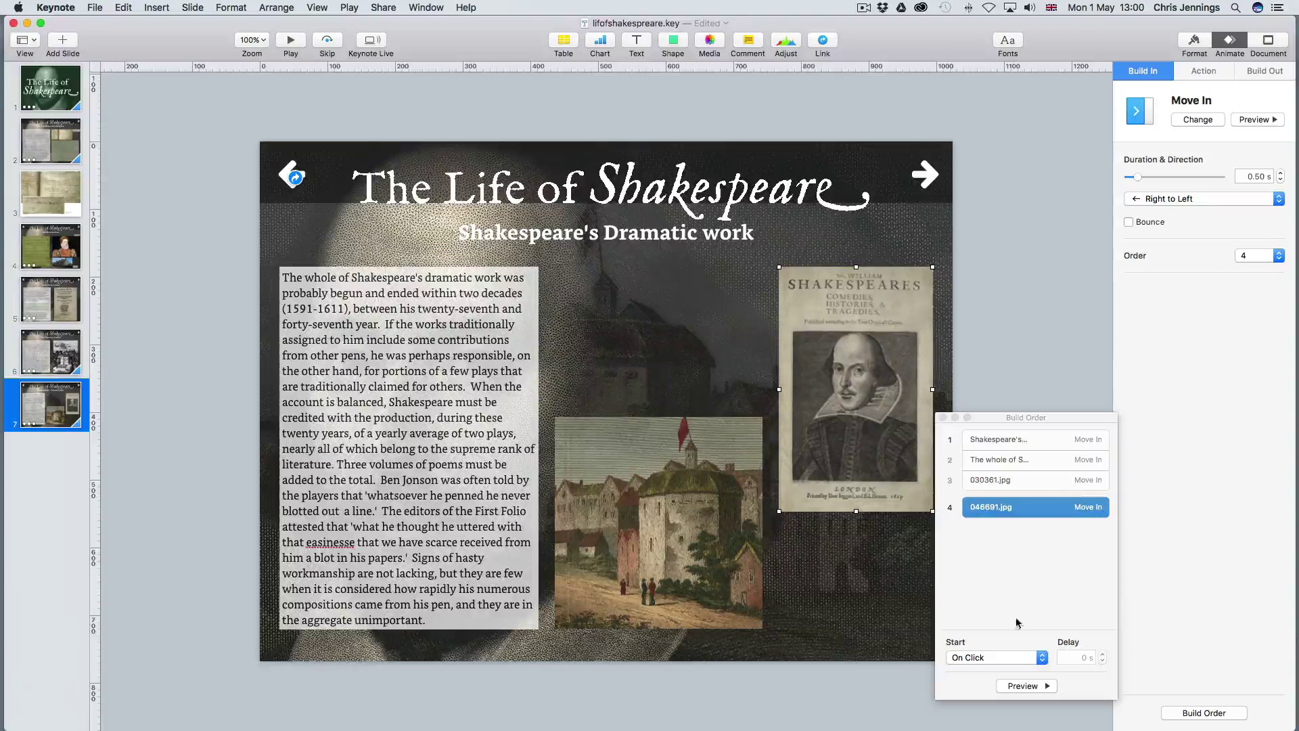
left_click(987, 660)
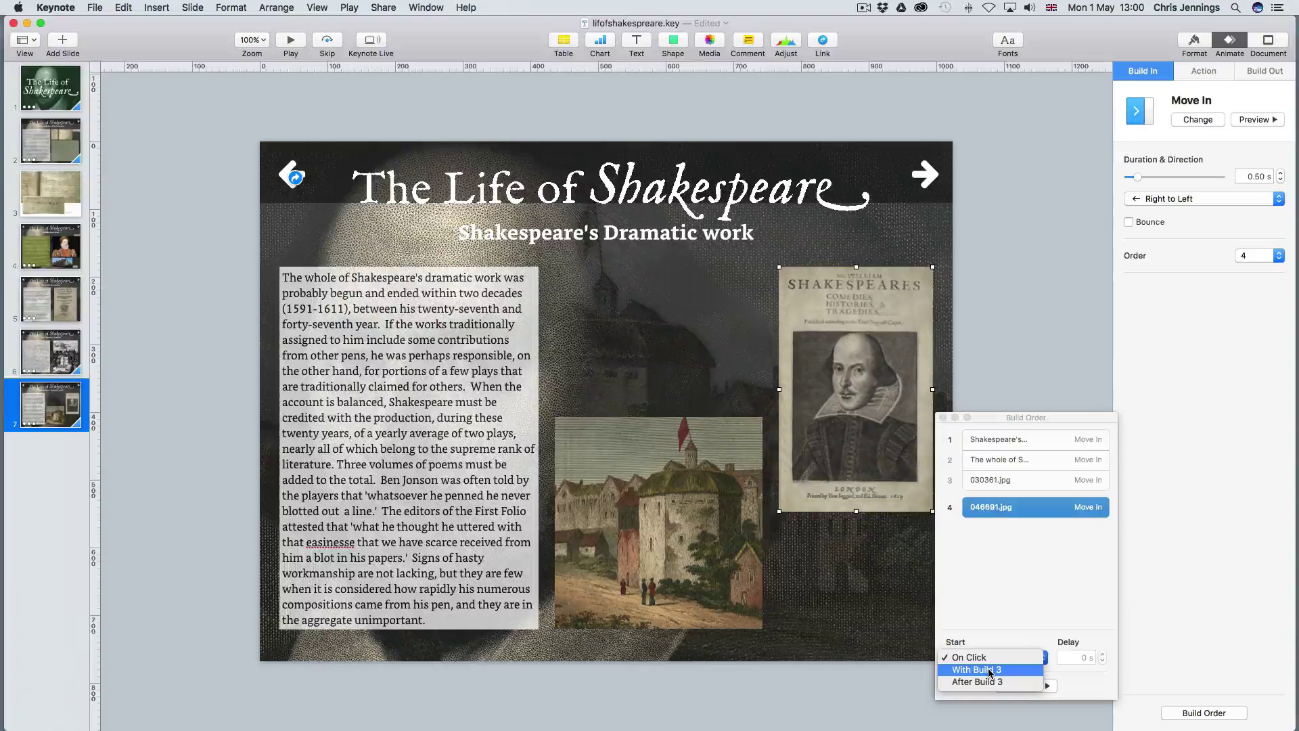
left_click(989, 670)
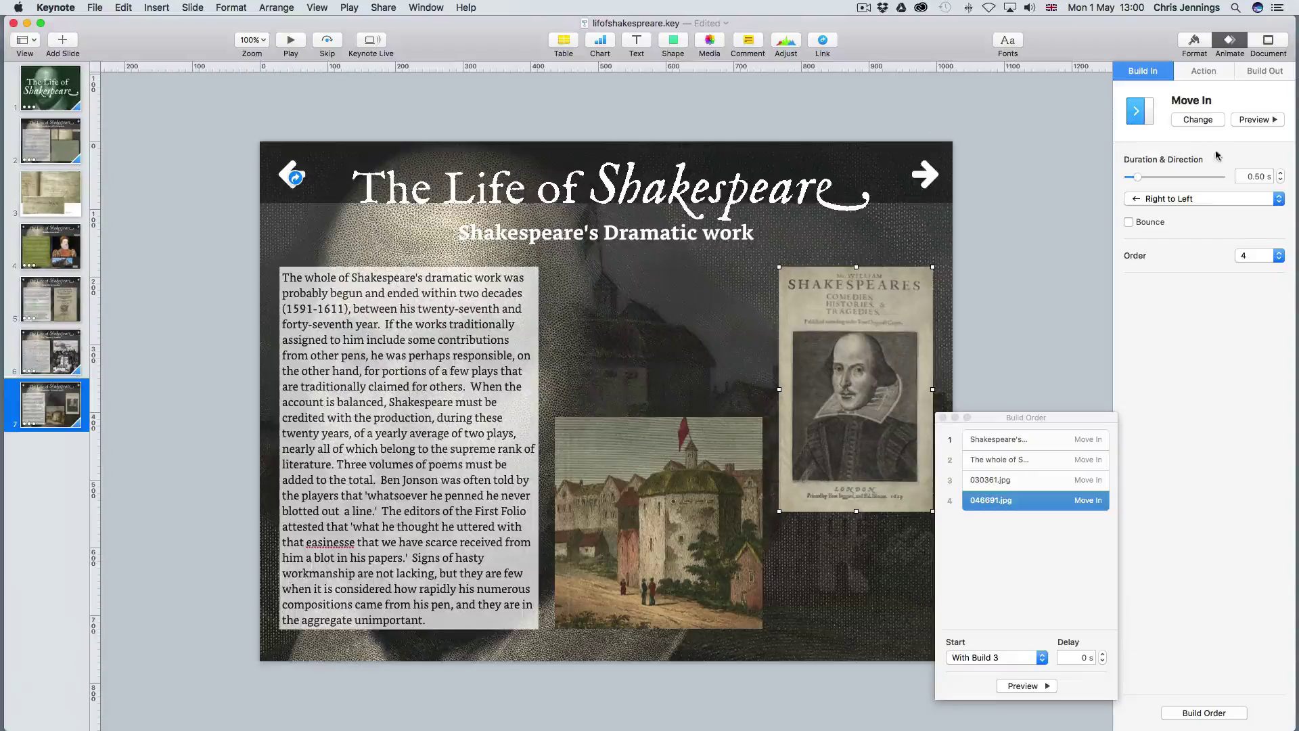
Preview the build animations on slide 7, keeping the title-page image's start at With Build 3.
left_click(1257, 119)
left_click(975, 657)
left_click(983, 669)
left_click(1026, 686)
left_click(989, 284)
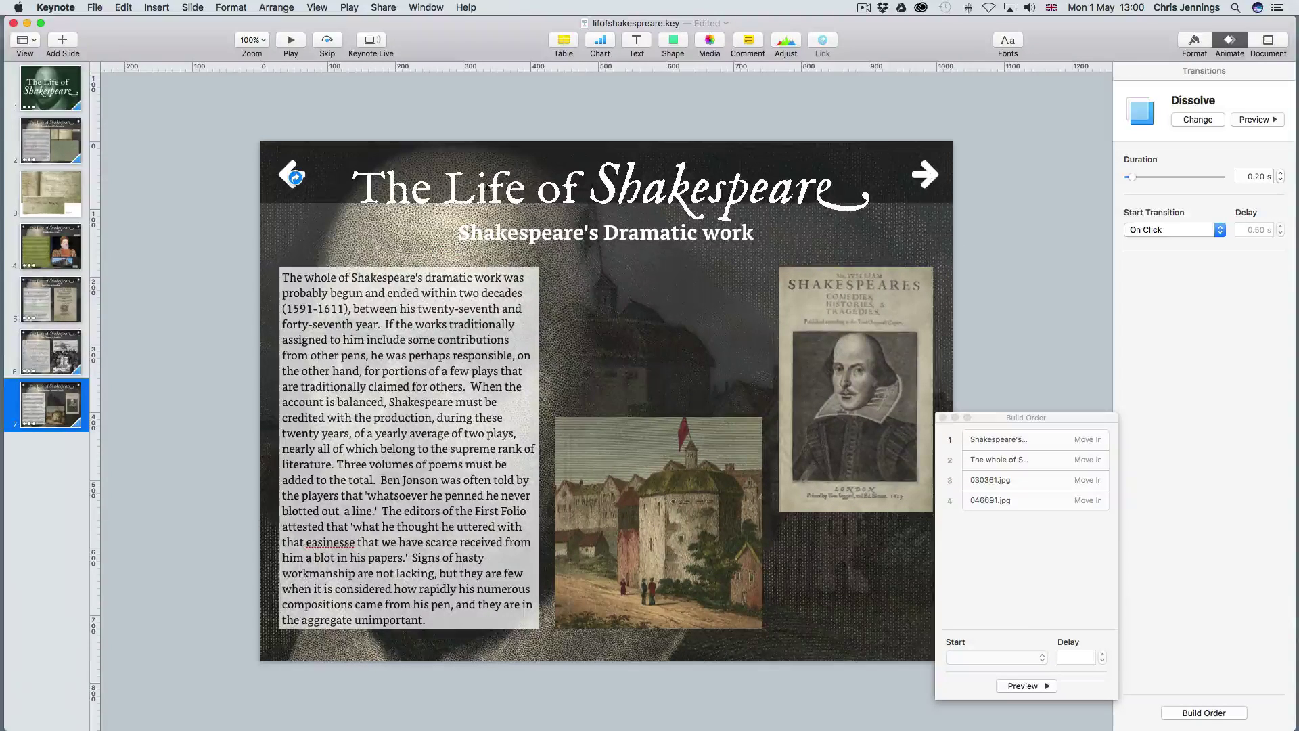
Add a new slide directly after slide 7.
key("Up")
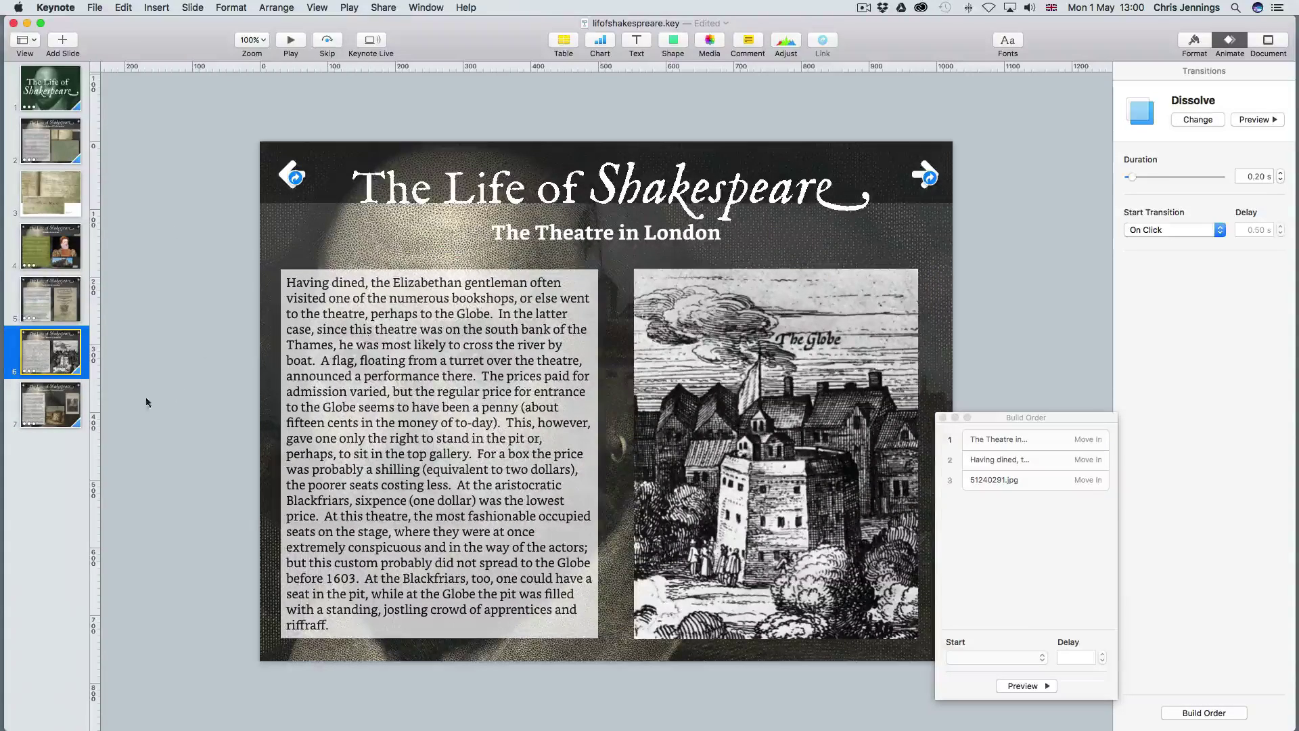
left_click(65, 399)
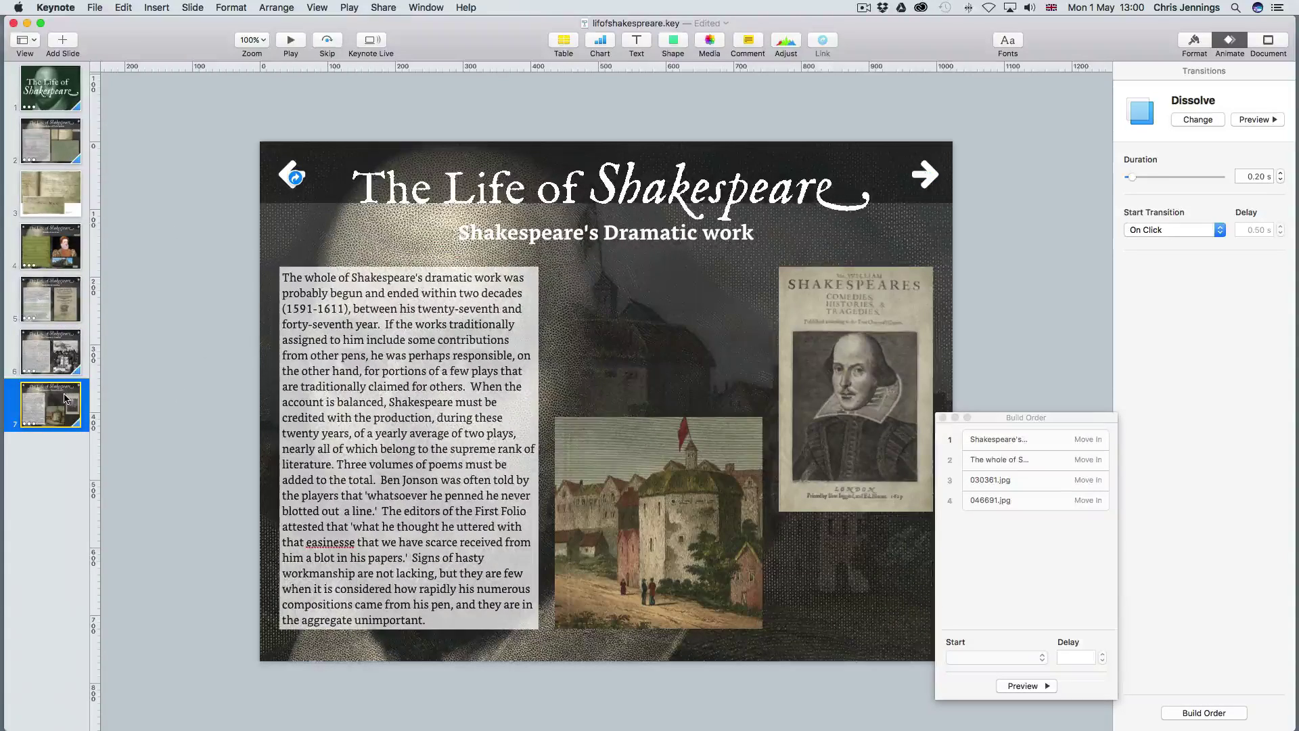
left_click(664, 459)
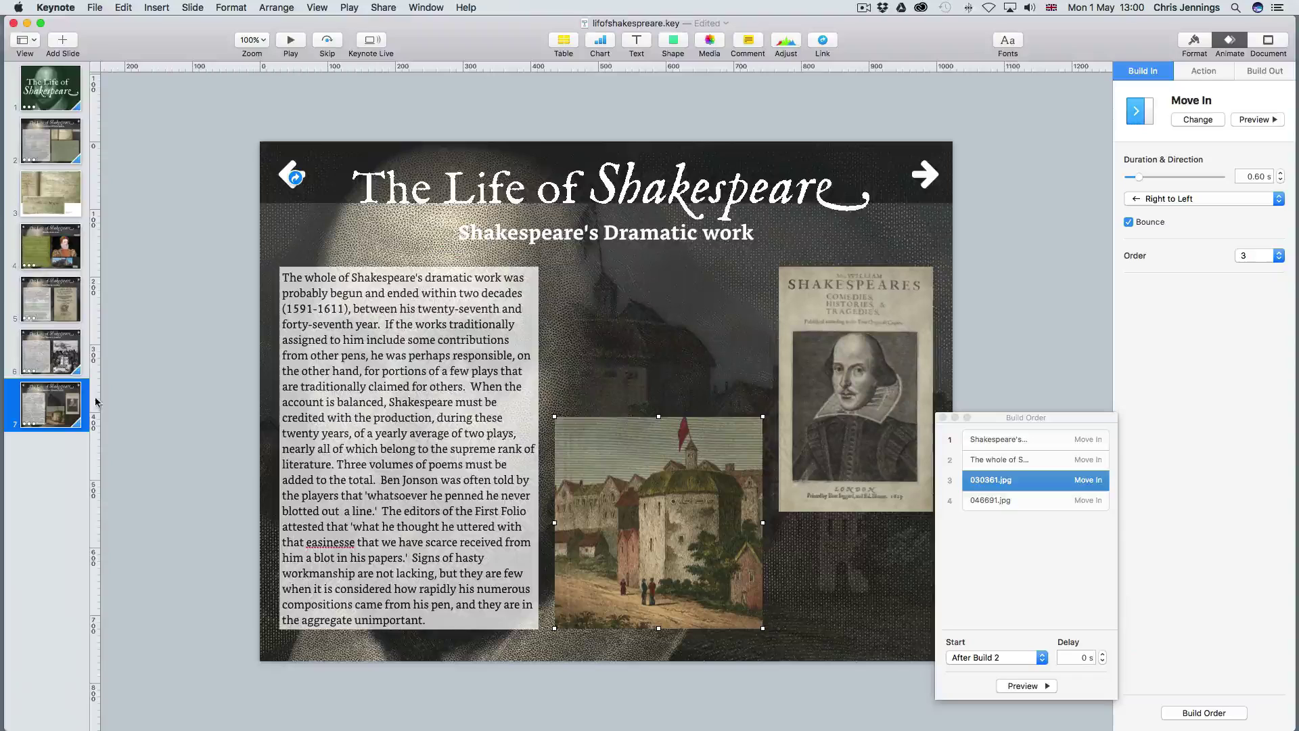
right_click(59, 479)
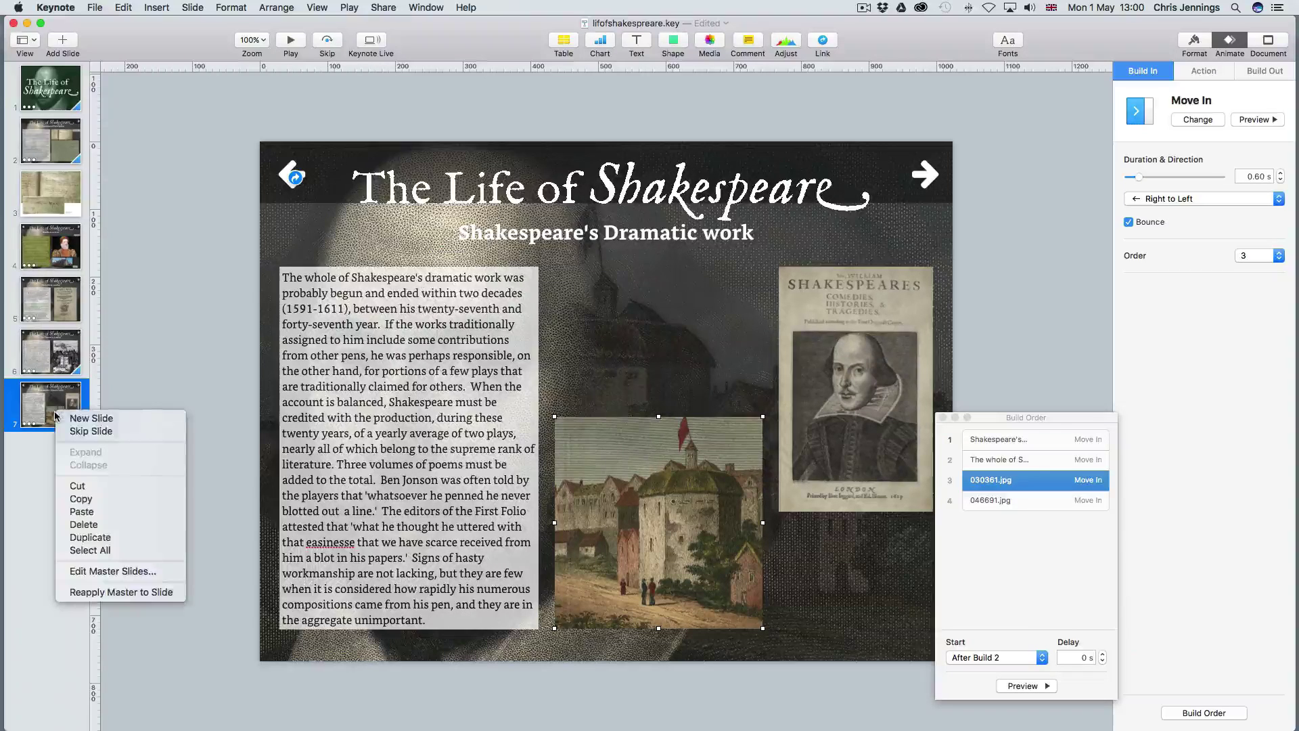
left_click(69, 492)
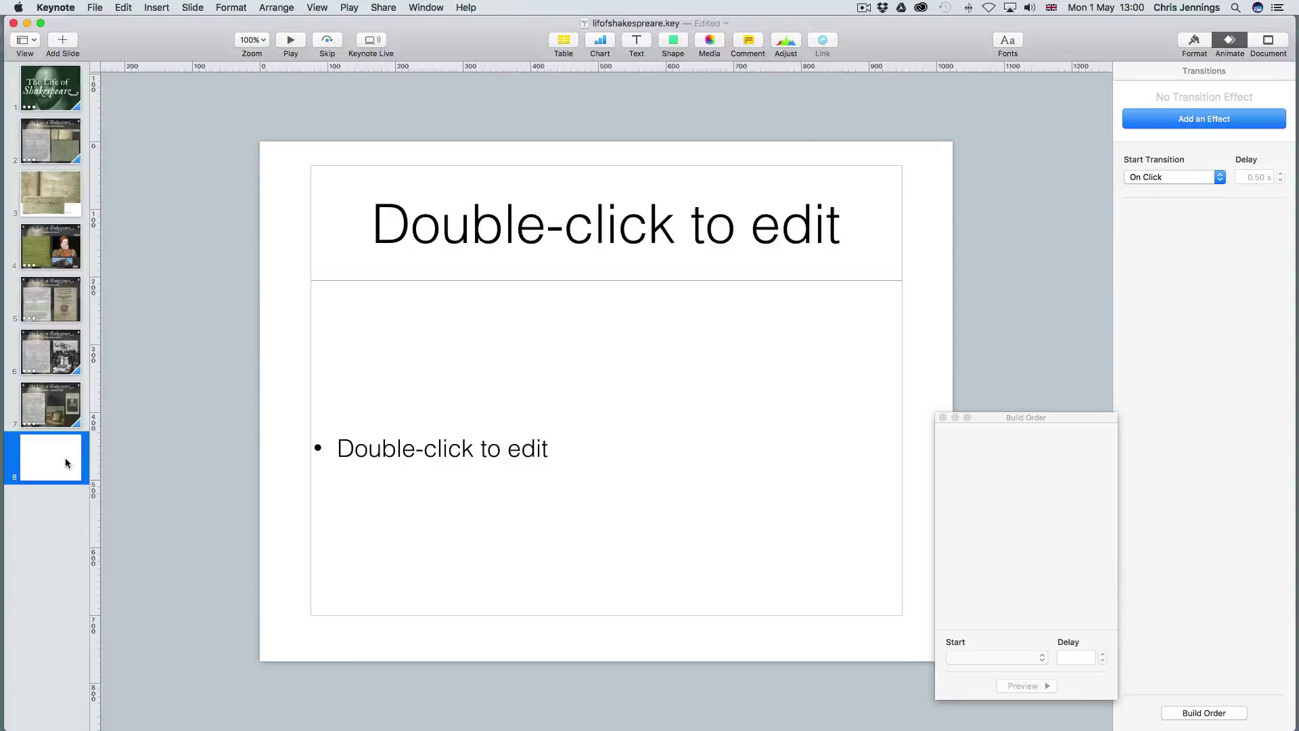
Delete the title and body placeholders from the new slide 8.
left_click(404, 245)
key("Delete")
left_click(356, 403)
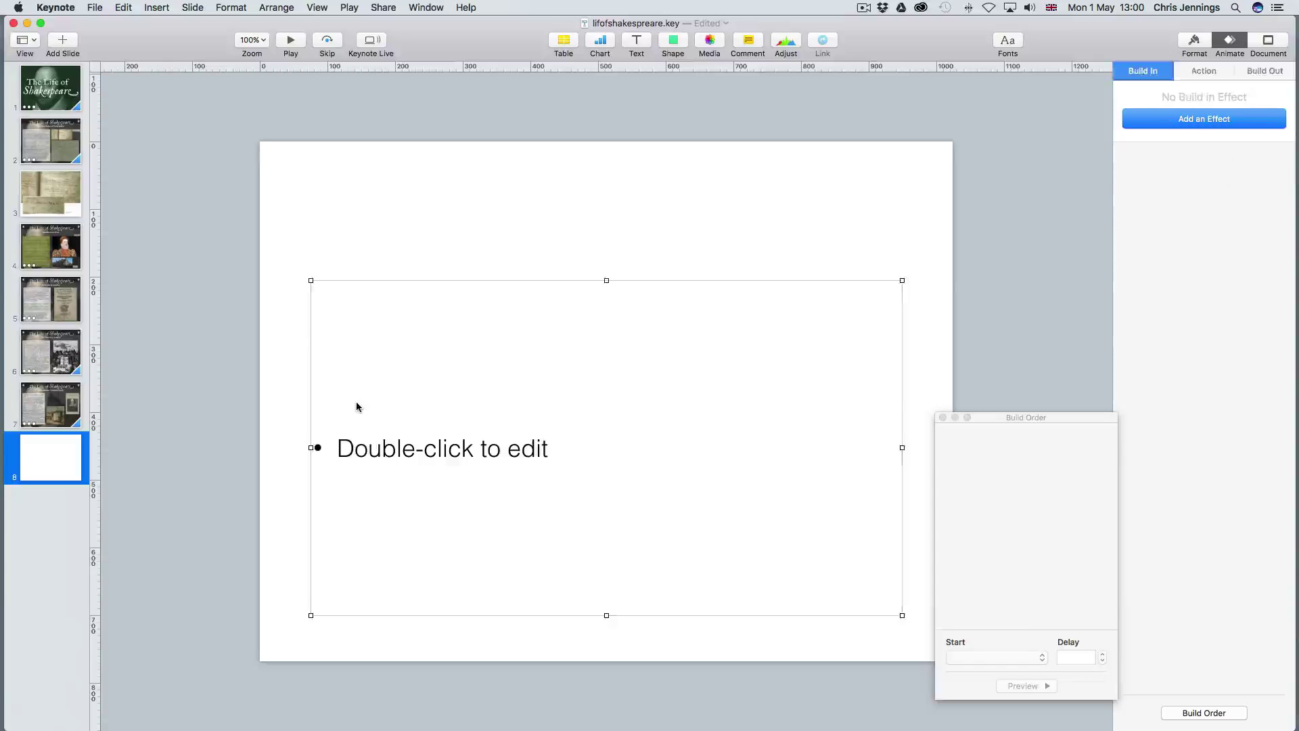
key("Delete")
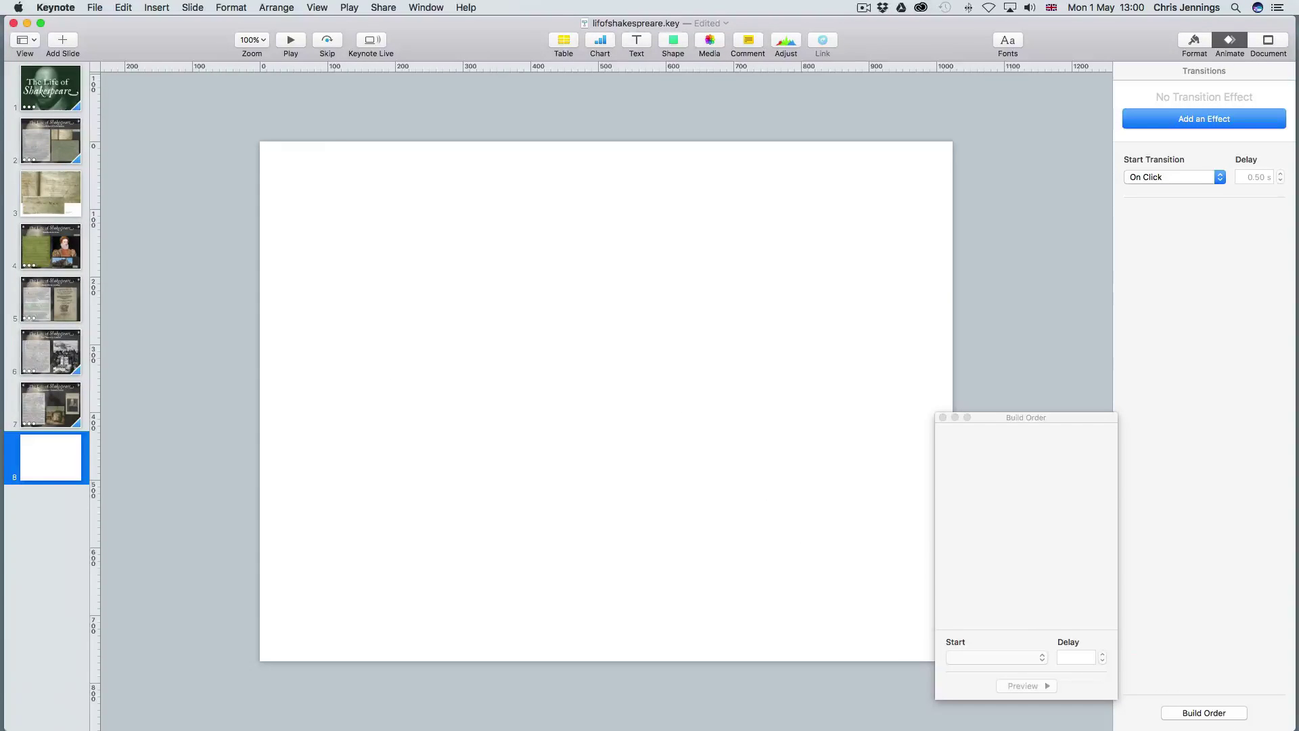
Place the full Playhouse engraving from Finder on slide 8 and enlarge it to cover the whole slide.
key("super+Tab")
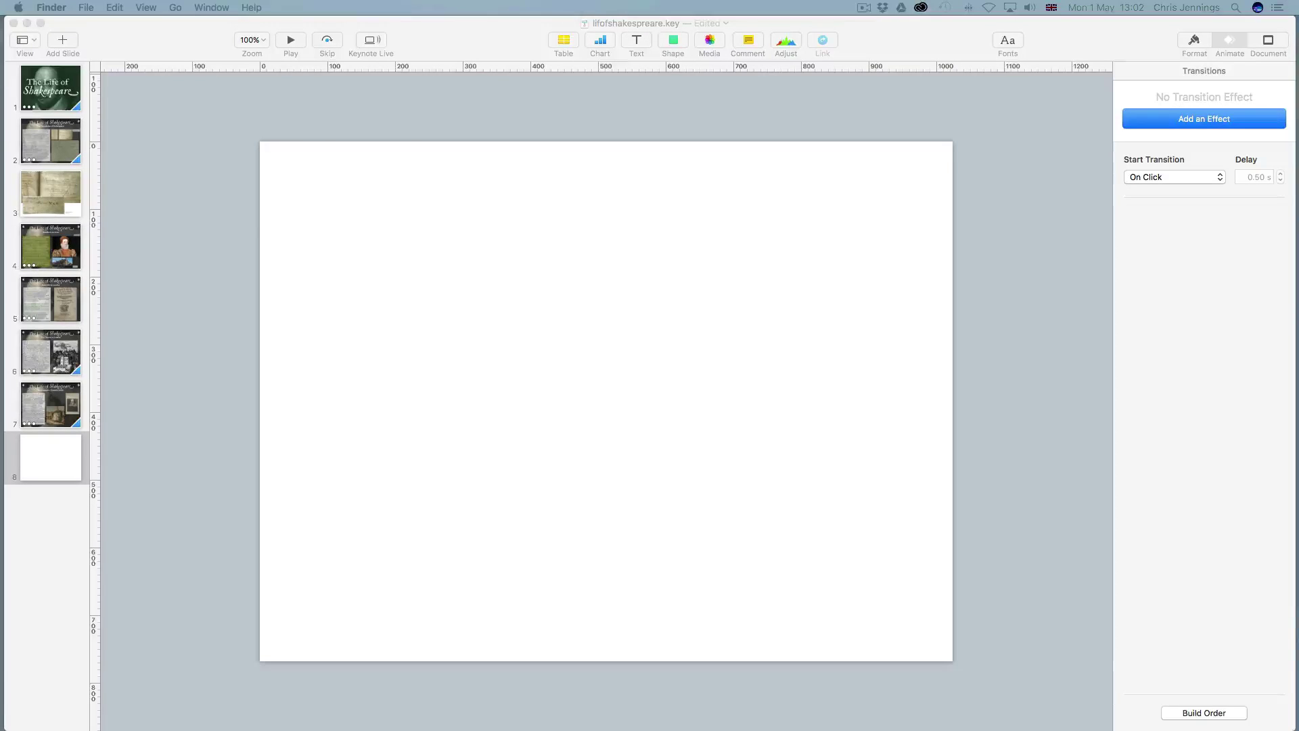
left_click_drag(1137, 341, 679, 397)
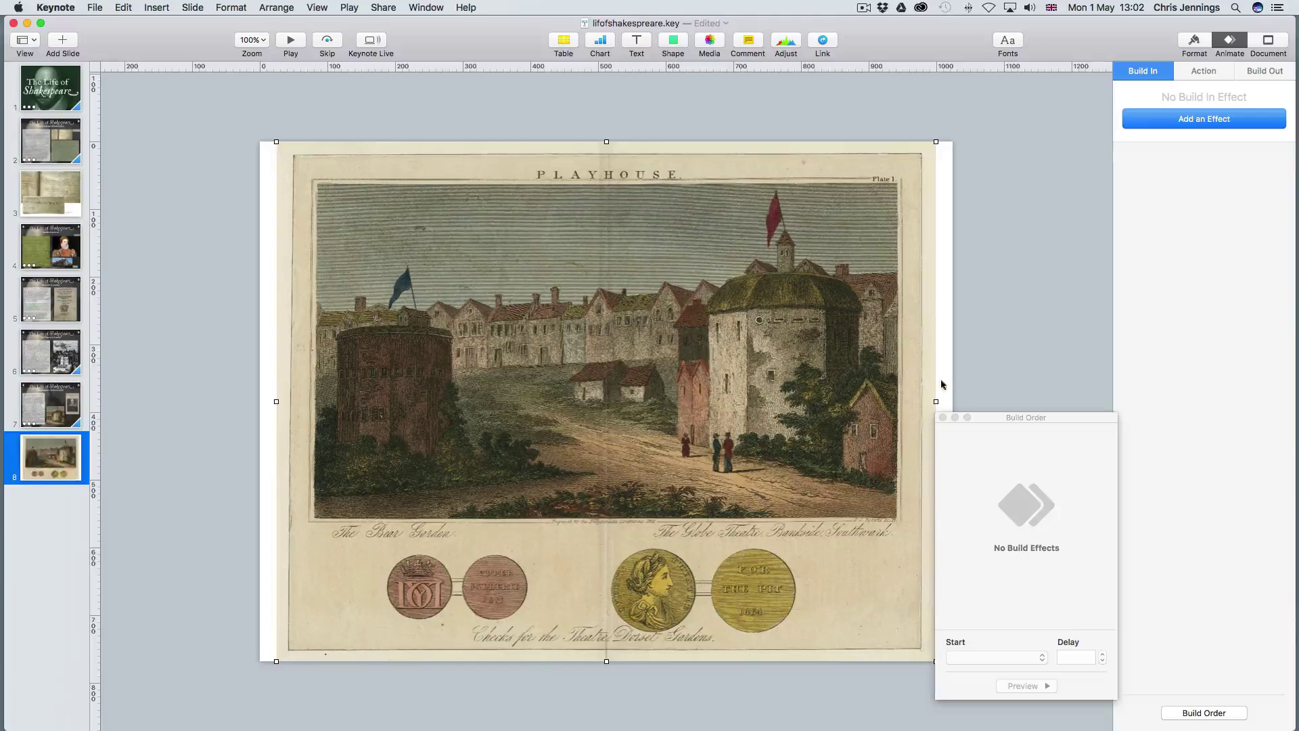
left_click_drag(274, 141, 259, 127)
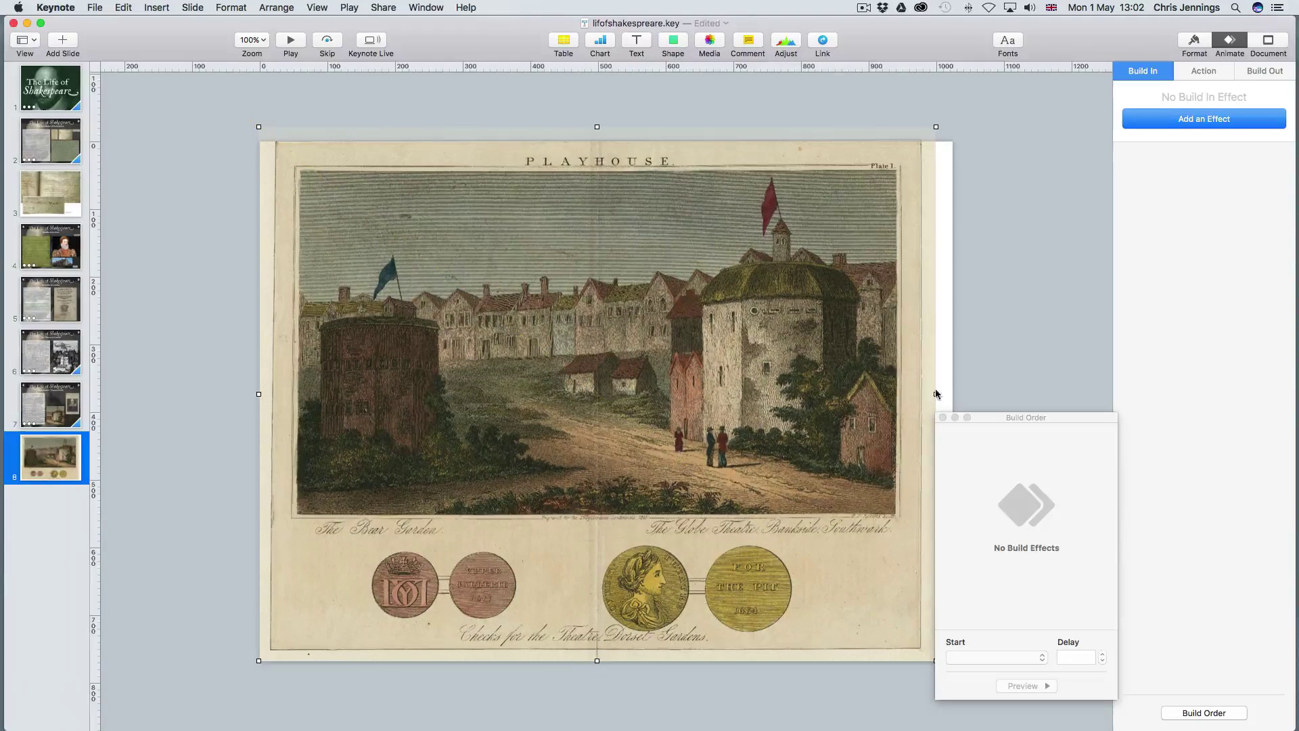
left_click_drag(936, 394, 954, 393)
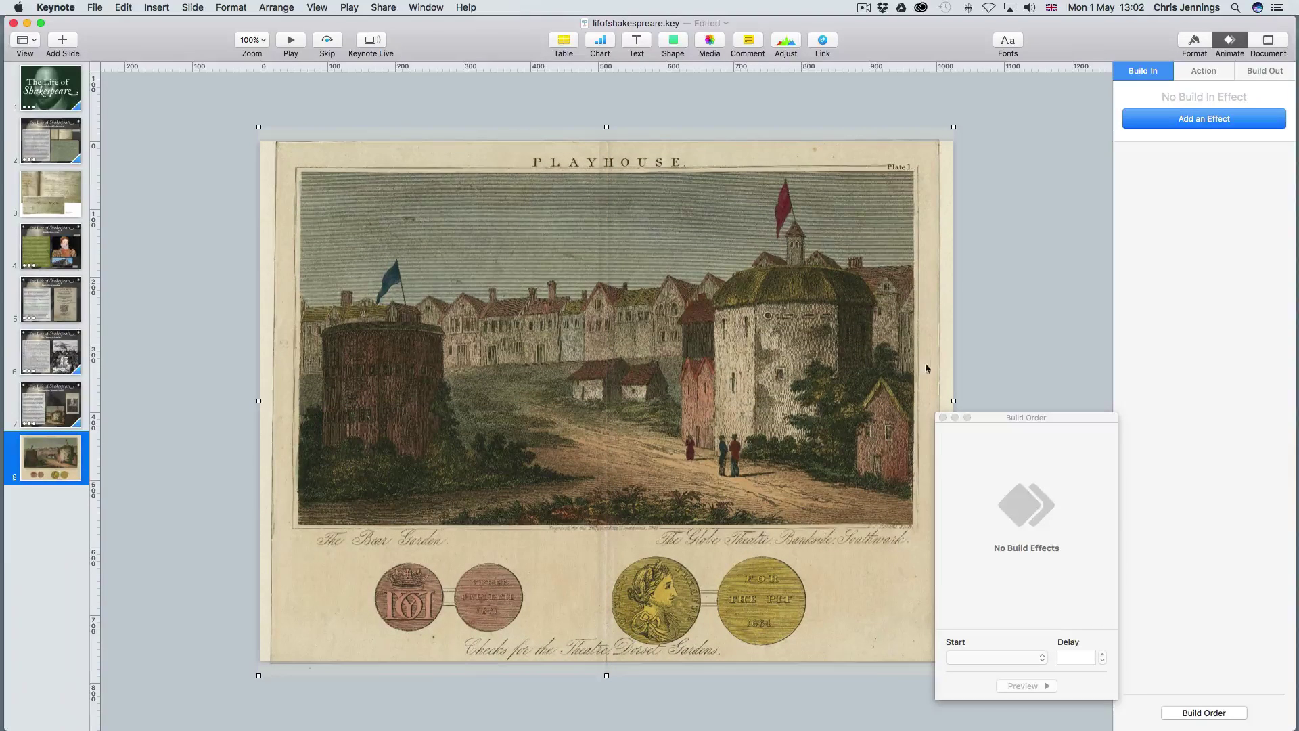
left_click(968, 271)
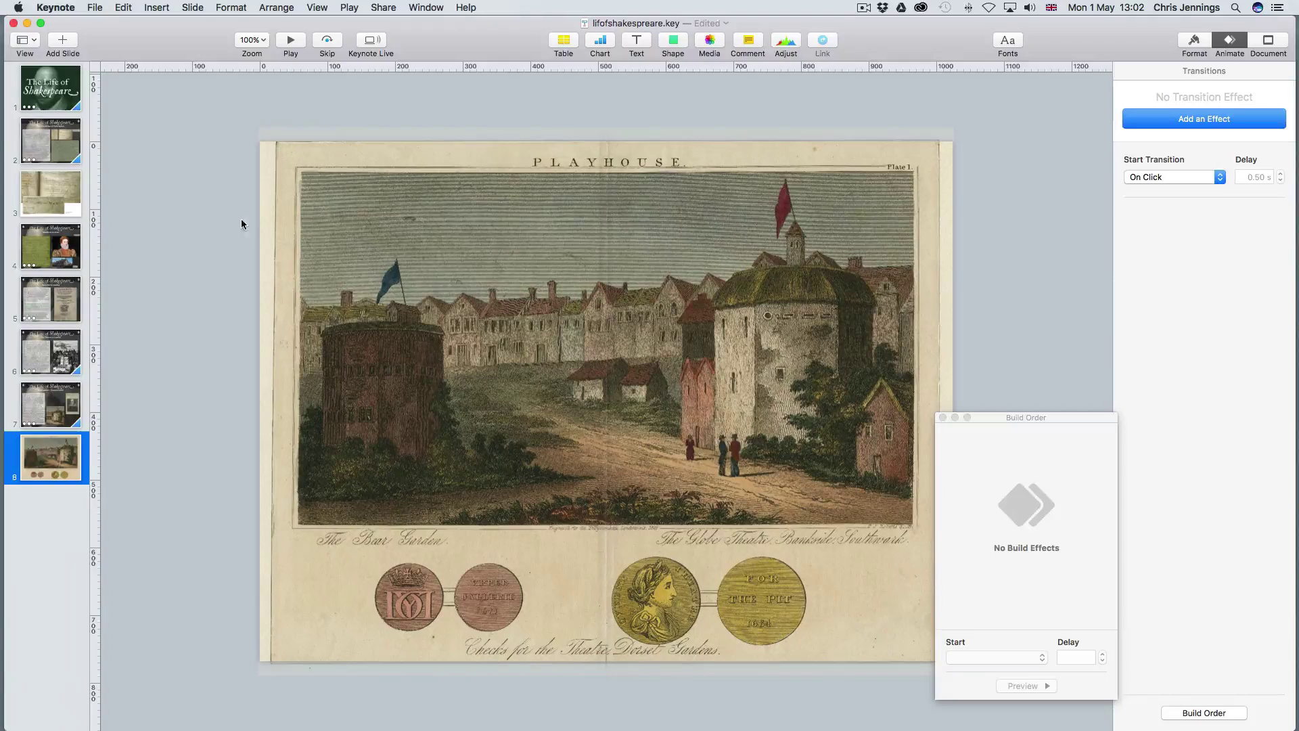
Link the cropped Globe Theatre image on slide 7 to the next slide and follow the link to slide 8.
left_click(64, 406)
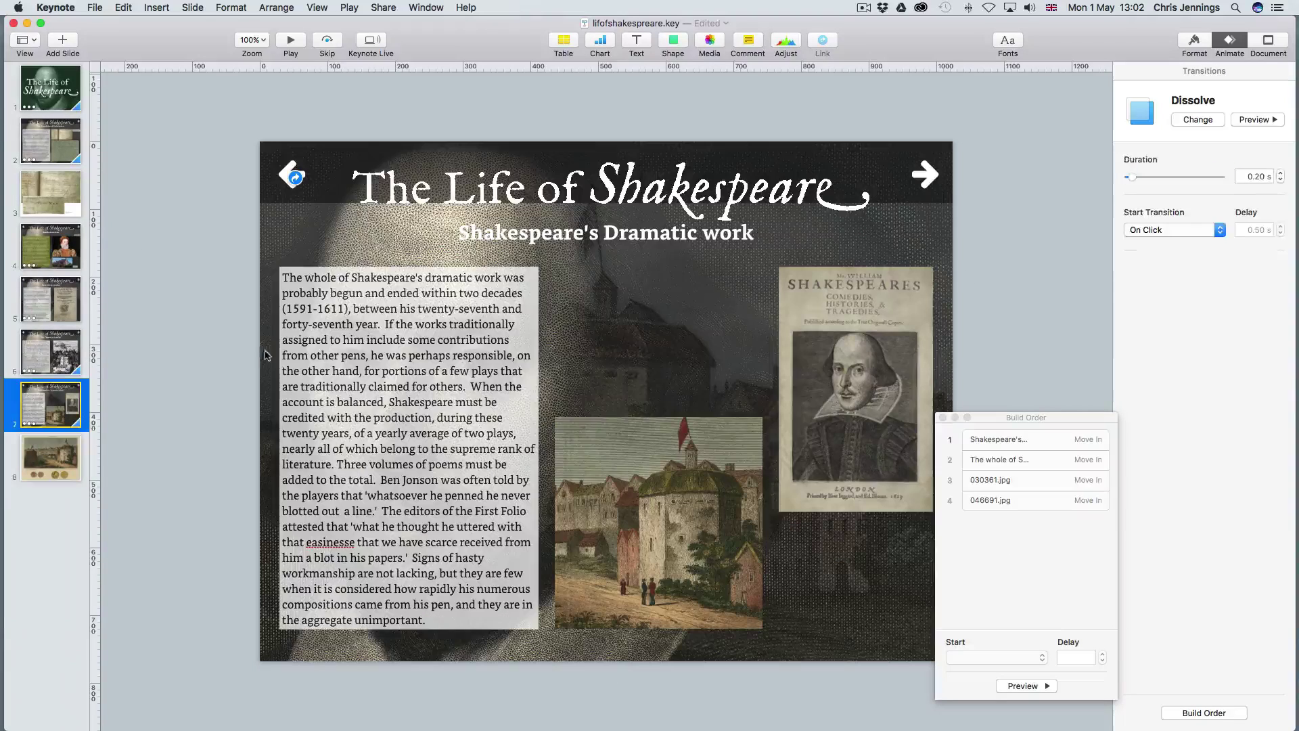
left_click(560, 468)
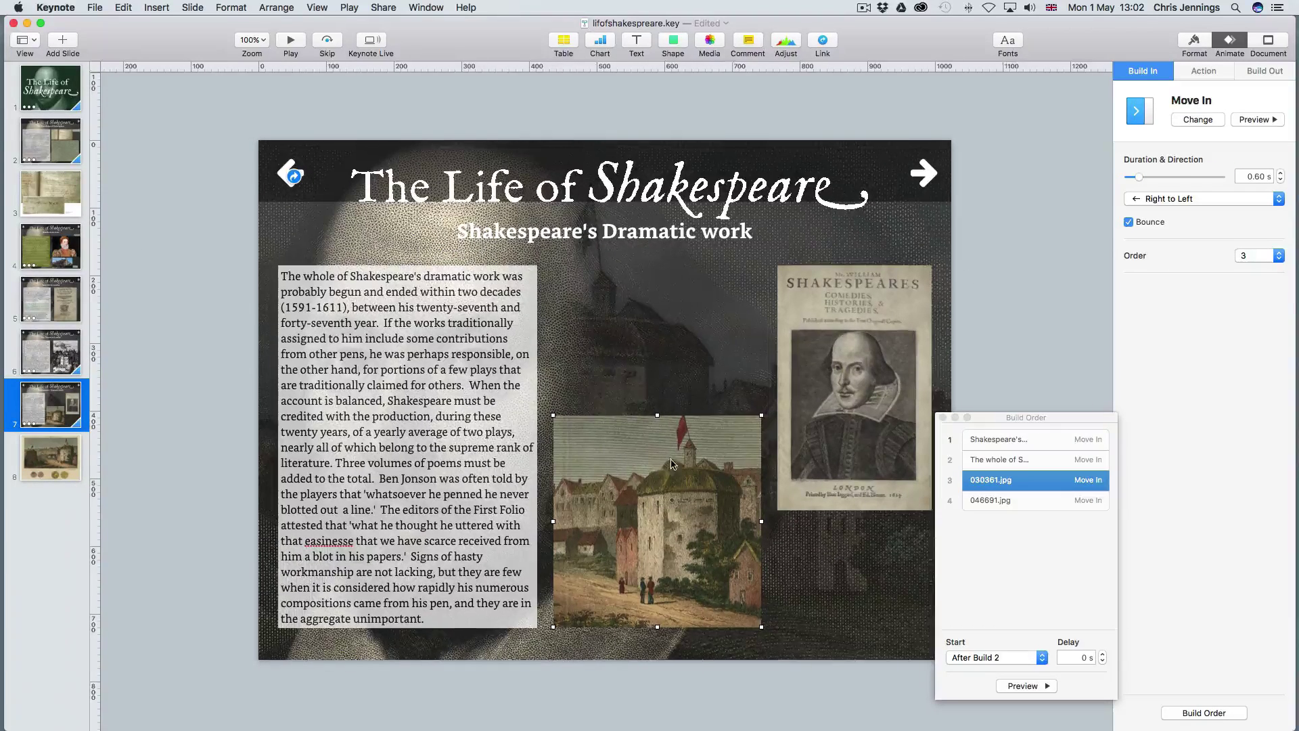
right_click(669, 455)
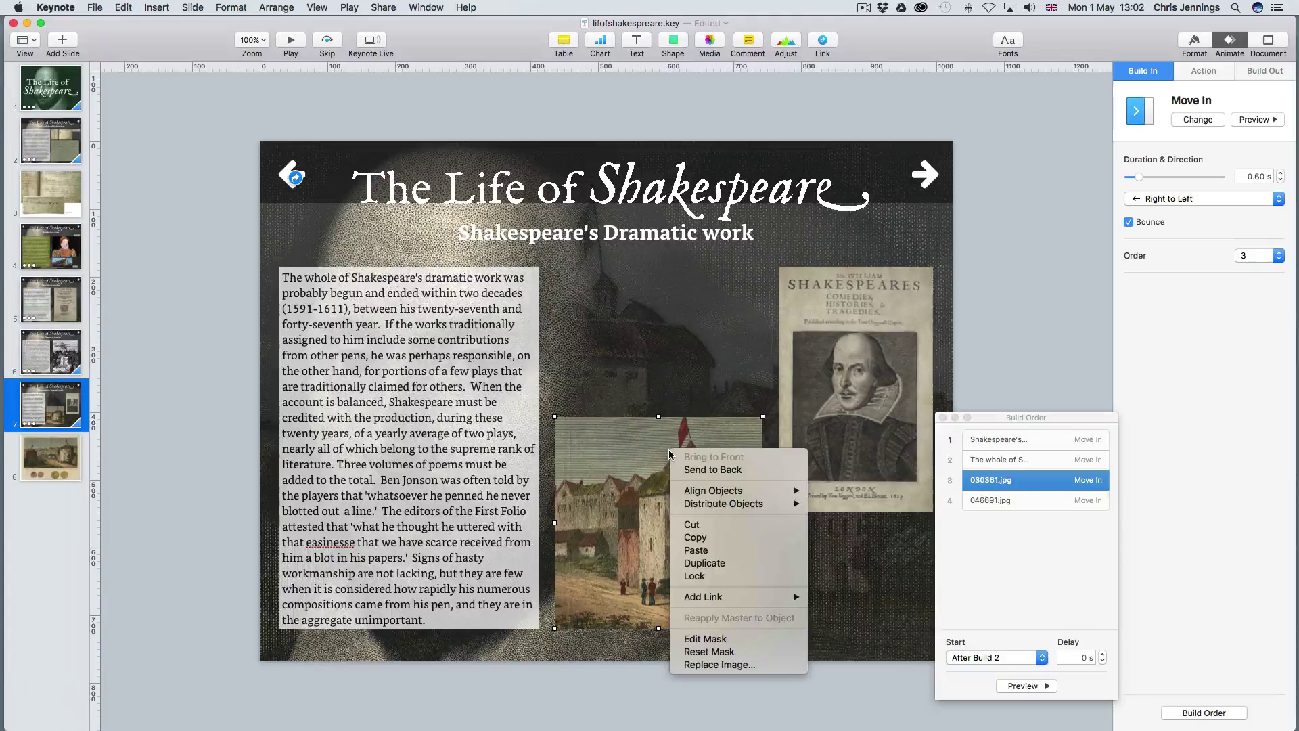
mouse_move(707, 598)
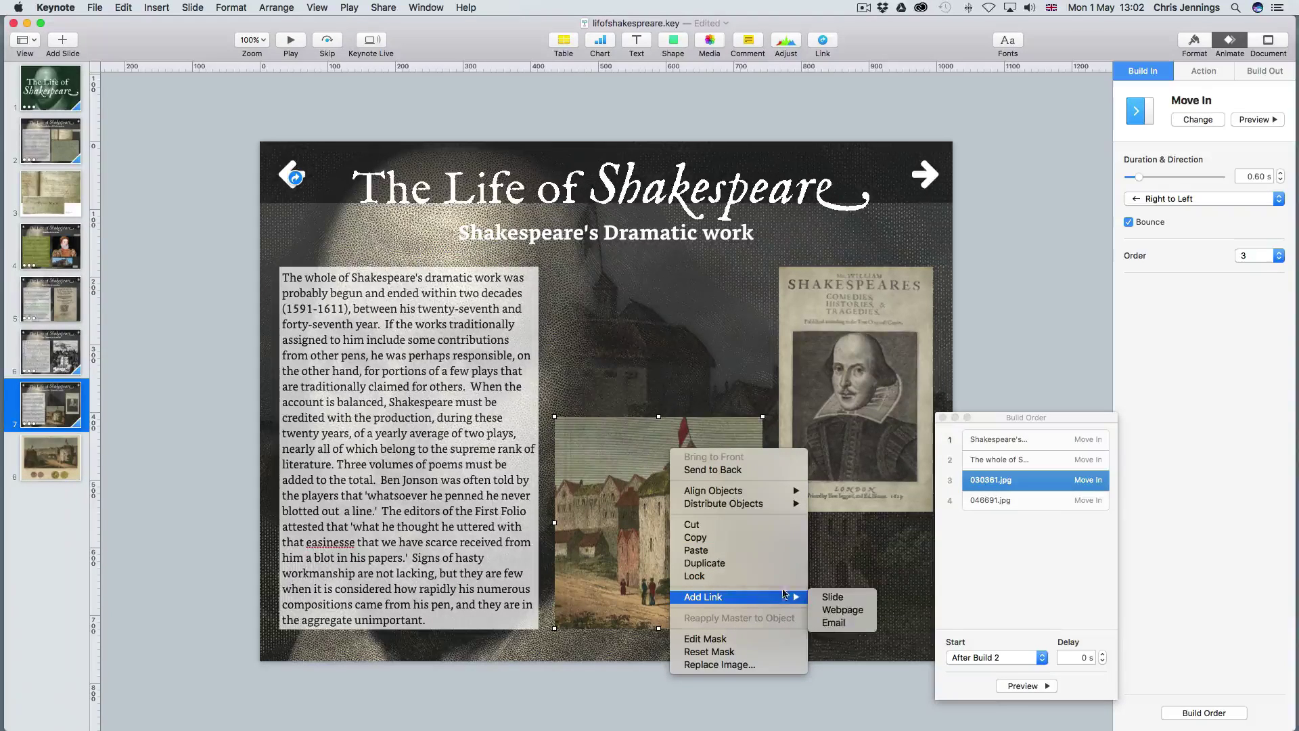
left_click(815, 596)
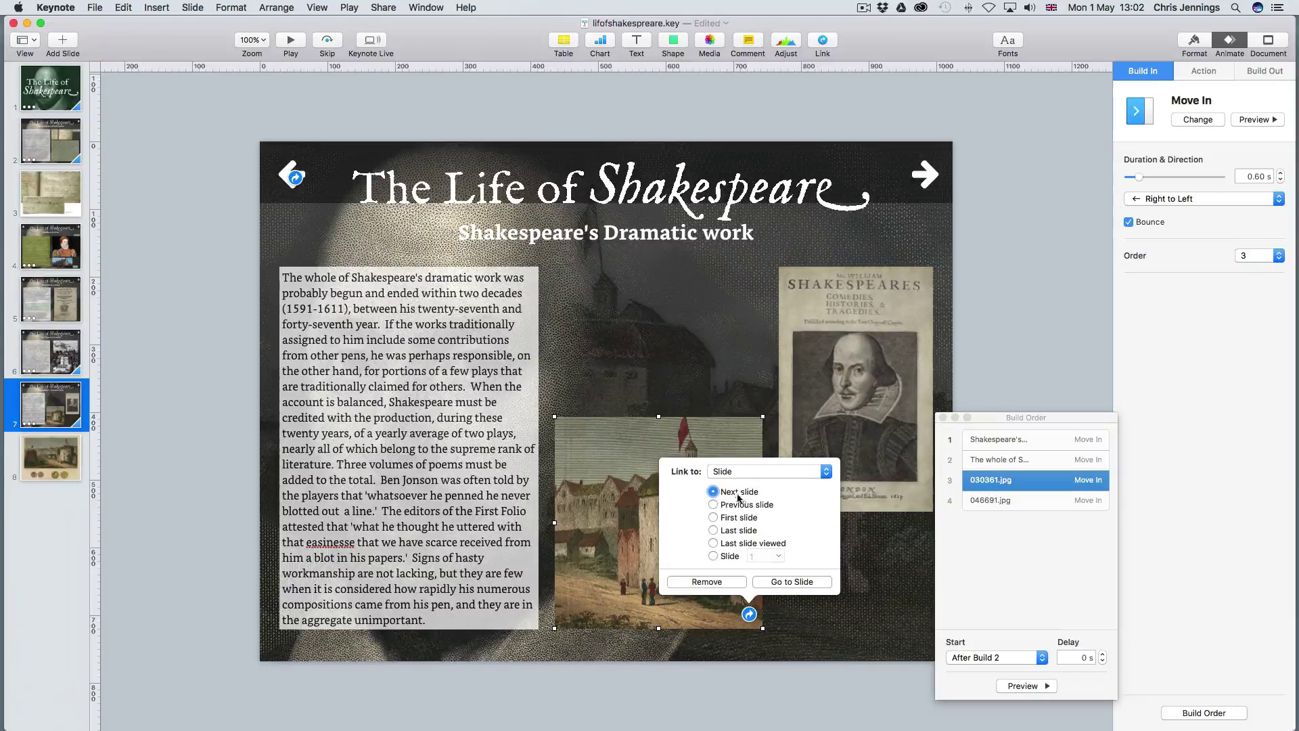
left_click(789, 582)
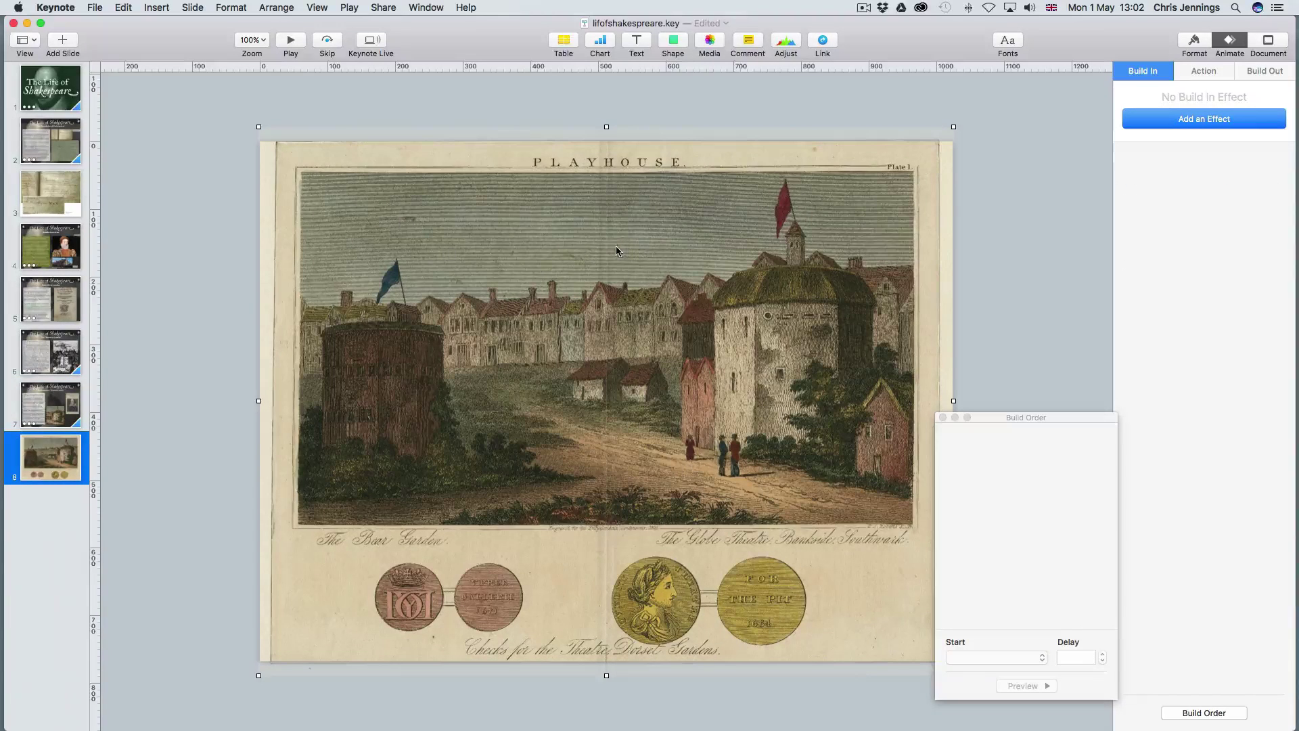
Link the full Playhouse engraving on slide 8 to the last slide viewed.
right_click(681, 328)
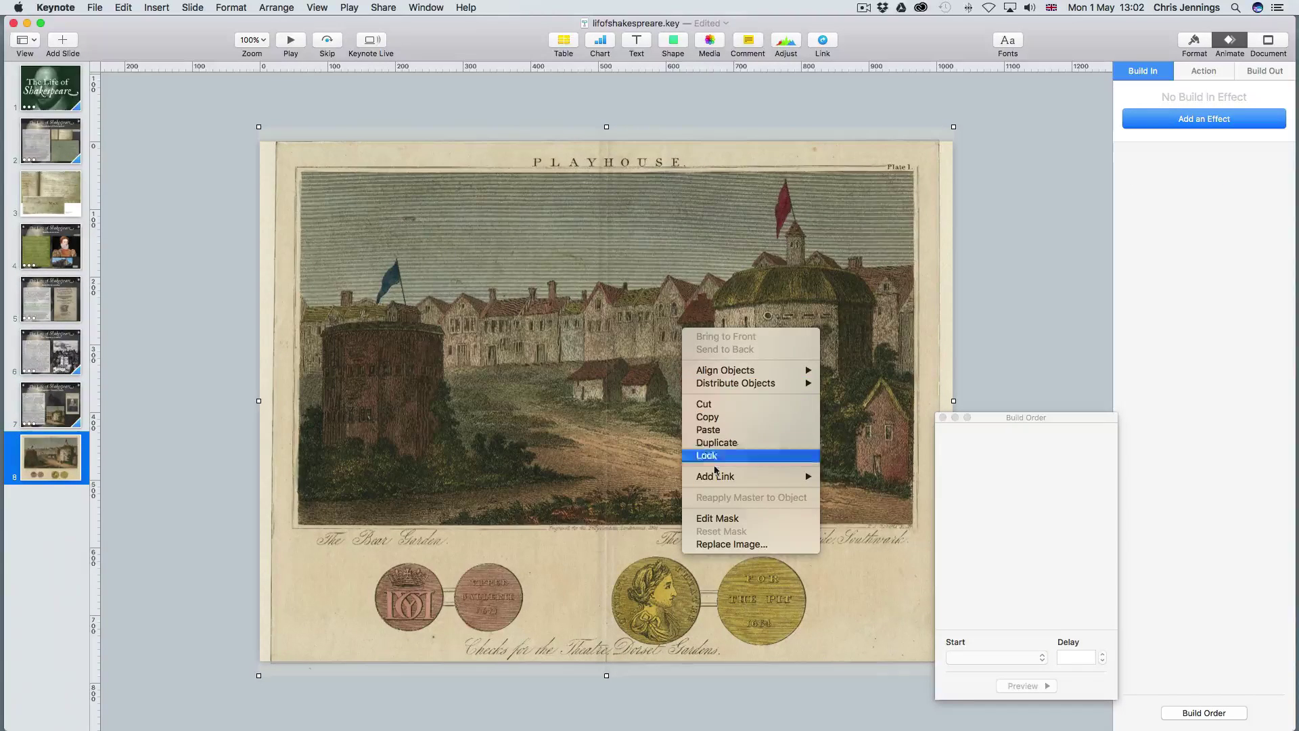
mouse_move(715, 481)
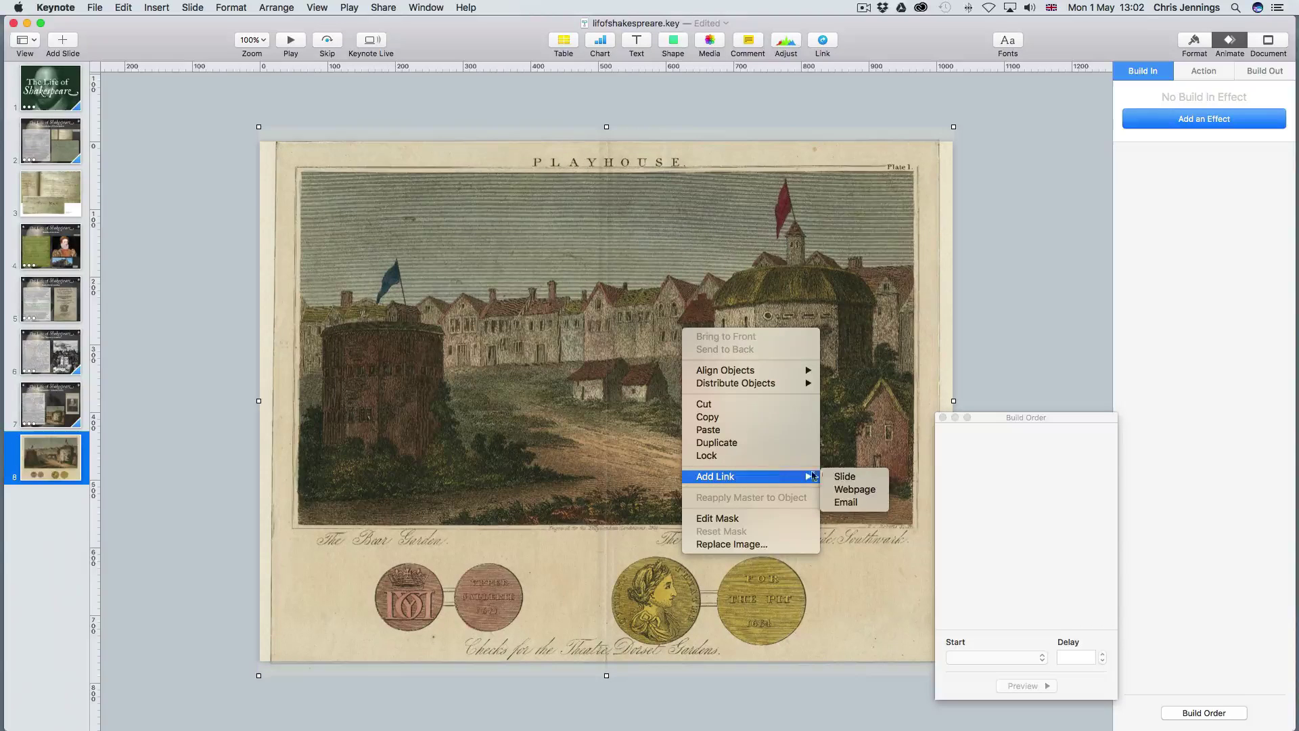
left_click(839, 476)
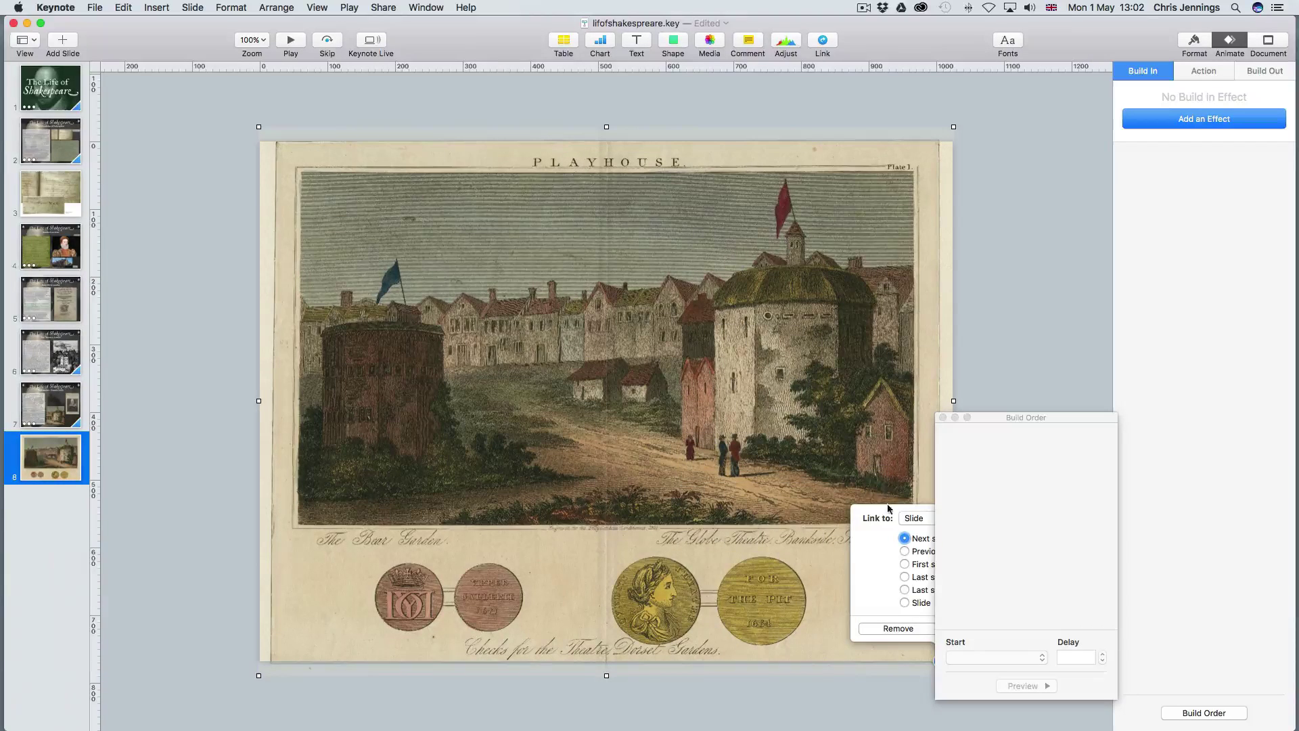
left_click_drag(1003, 421, 1104, 385)
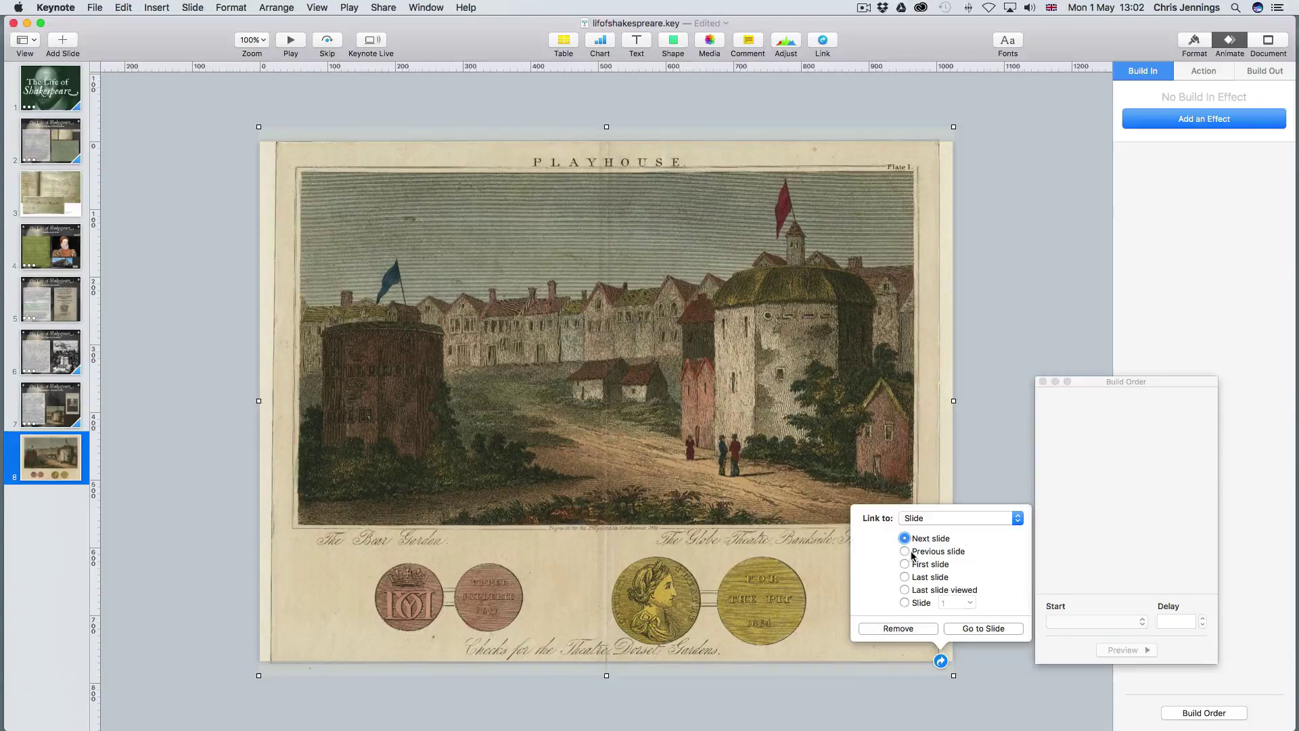
left_click(905, 589)
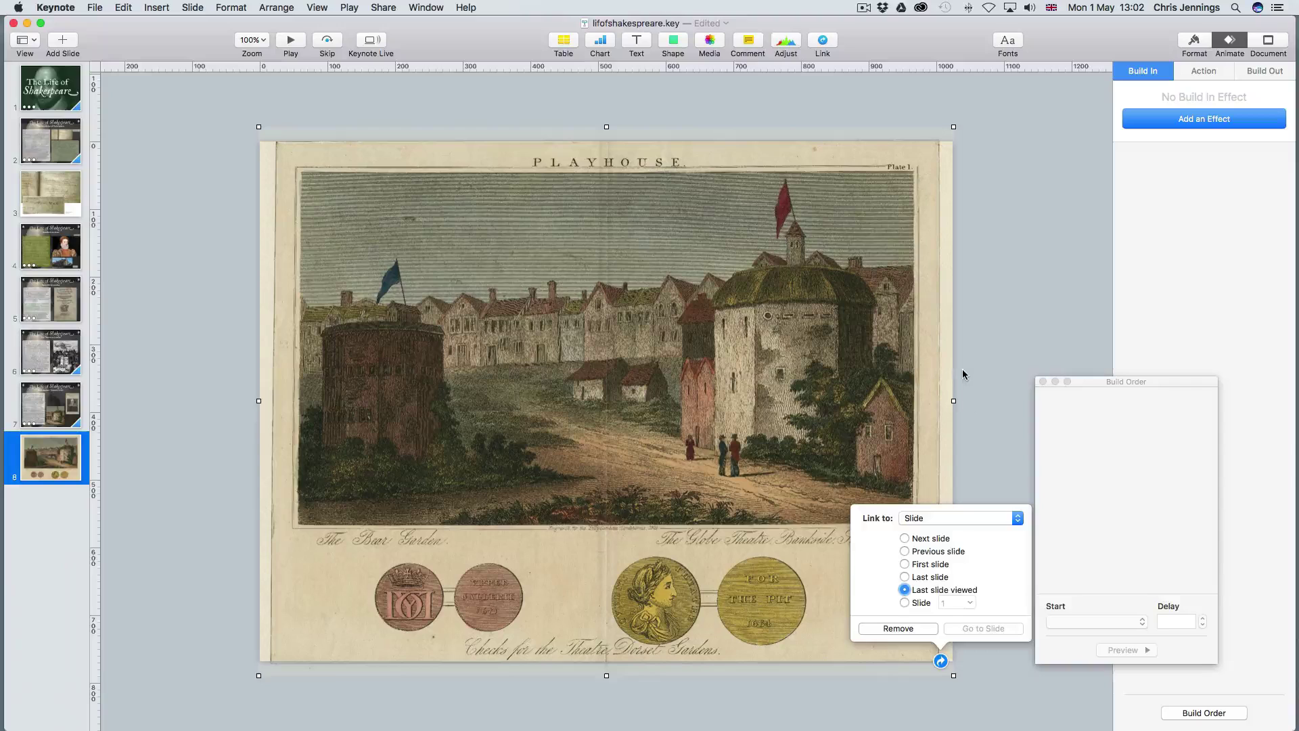
left_click(125, 420)
Play the presentation from slide 7 to test the image link to the engraving and back, and exit the show.
left_click(67, 409)
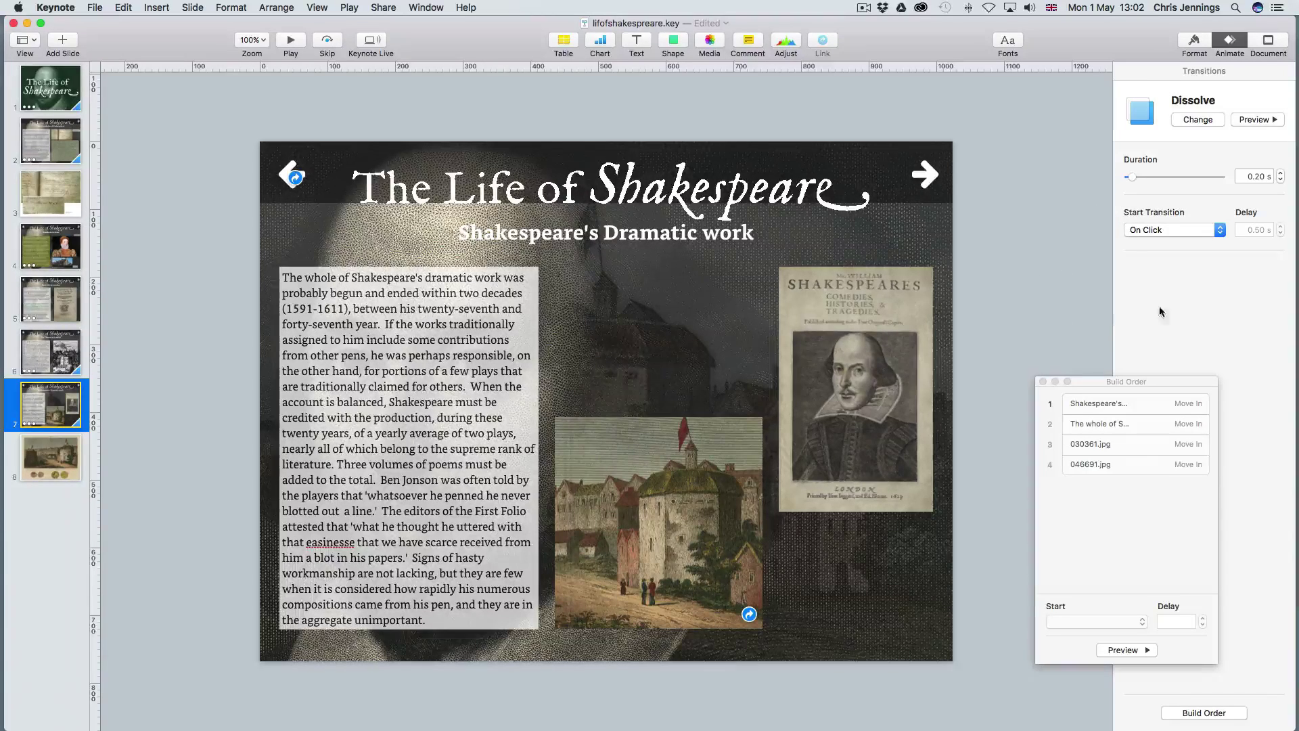
left_click(291, 44)
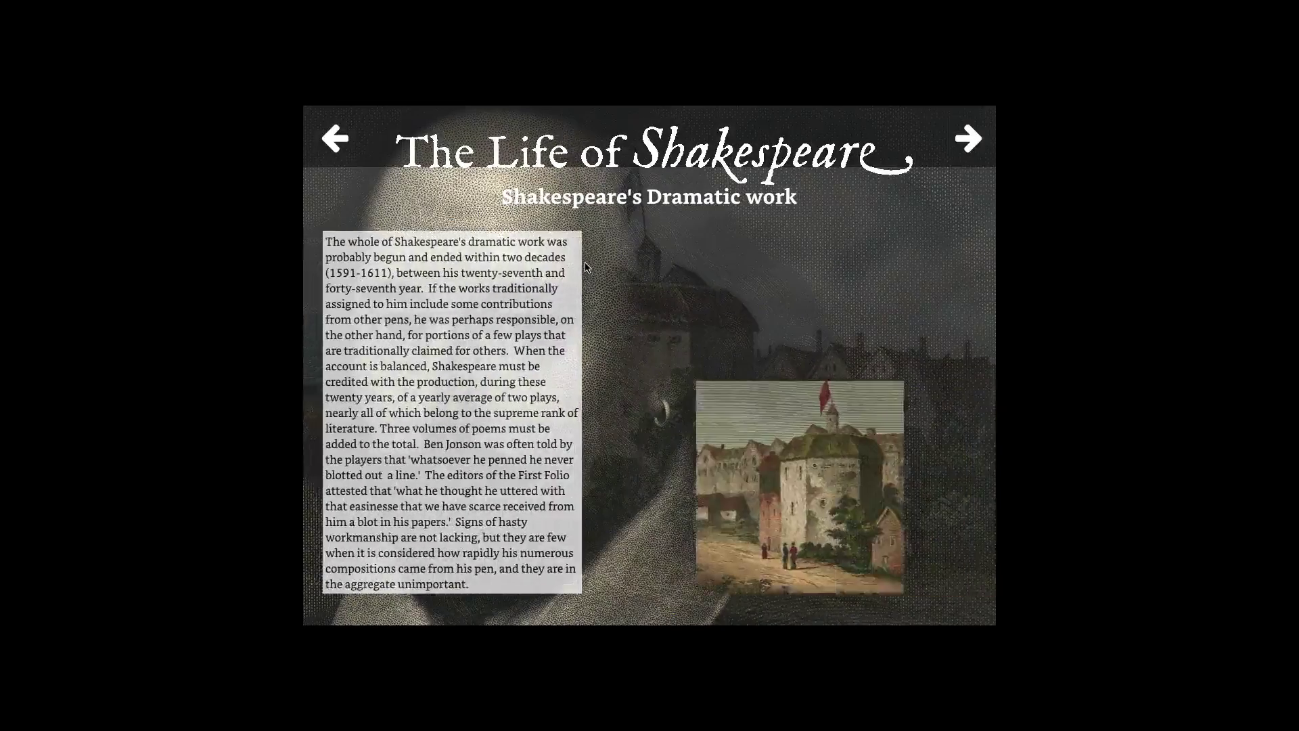
left_click(684, 419)
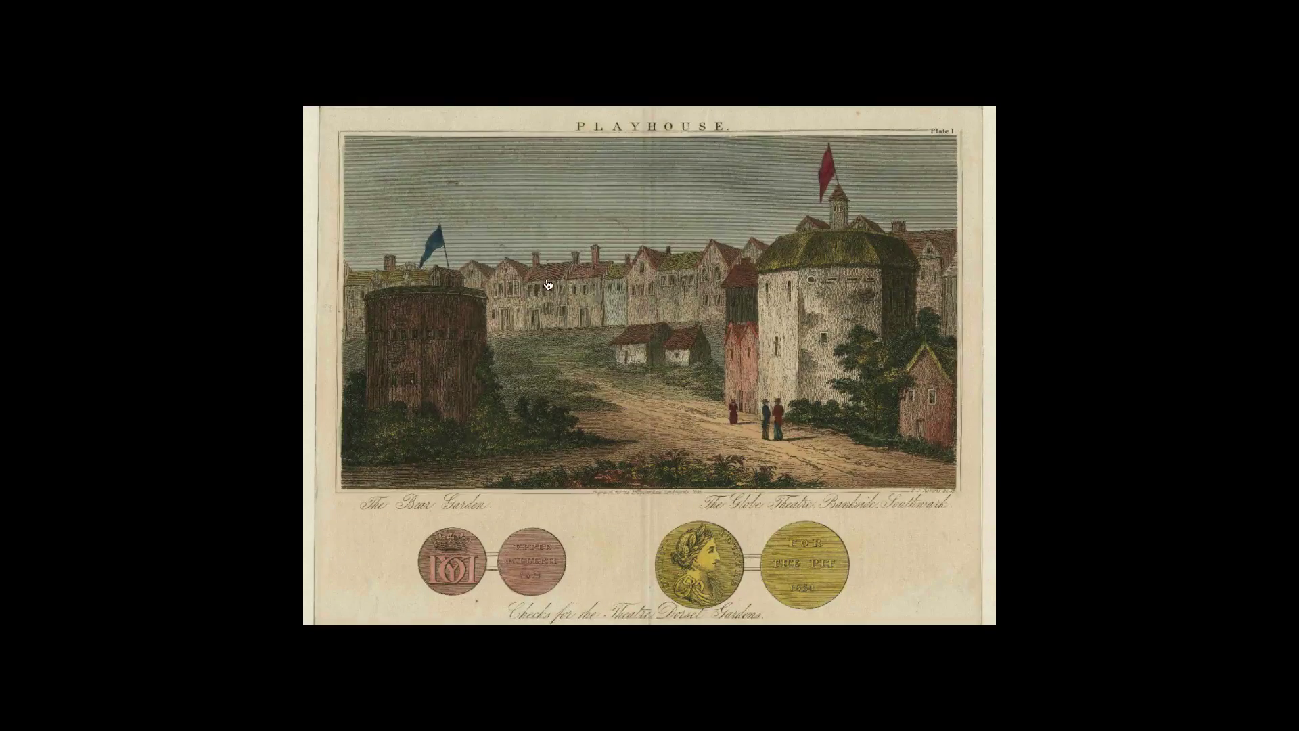
left_click(611, 300)
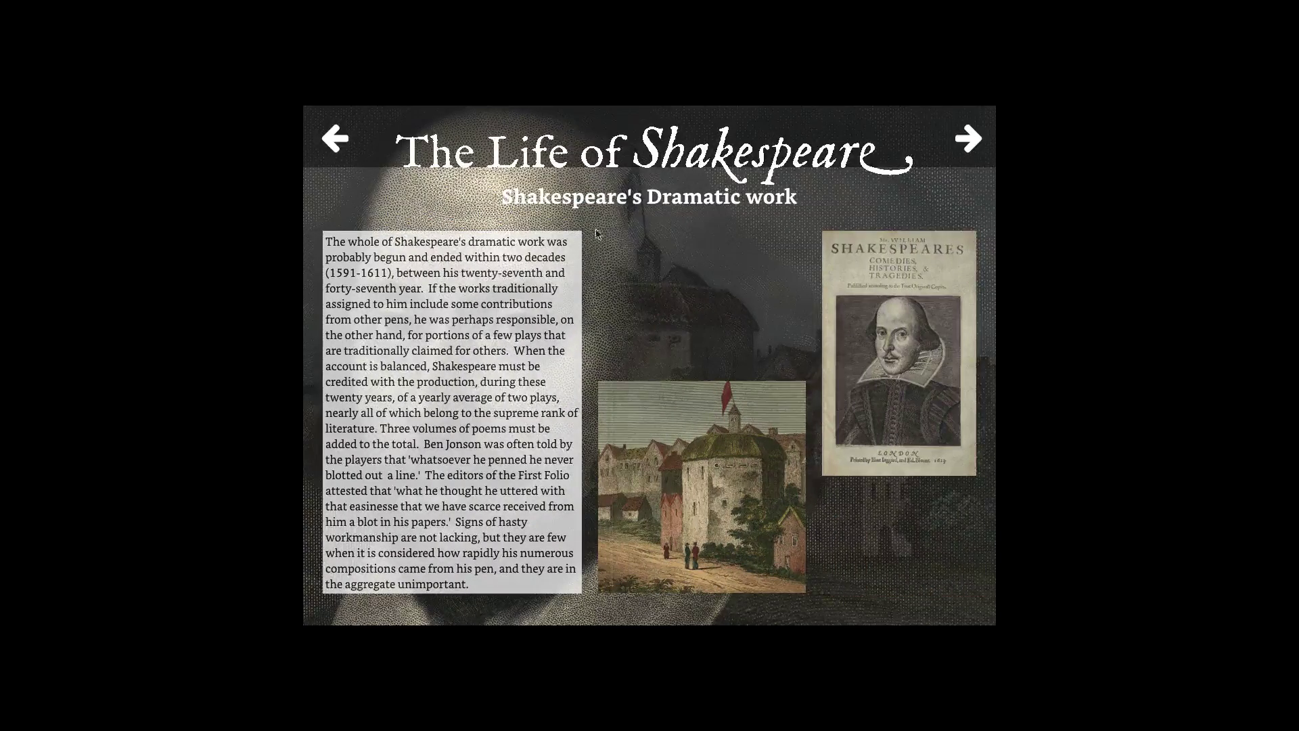
key("Escape")
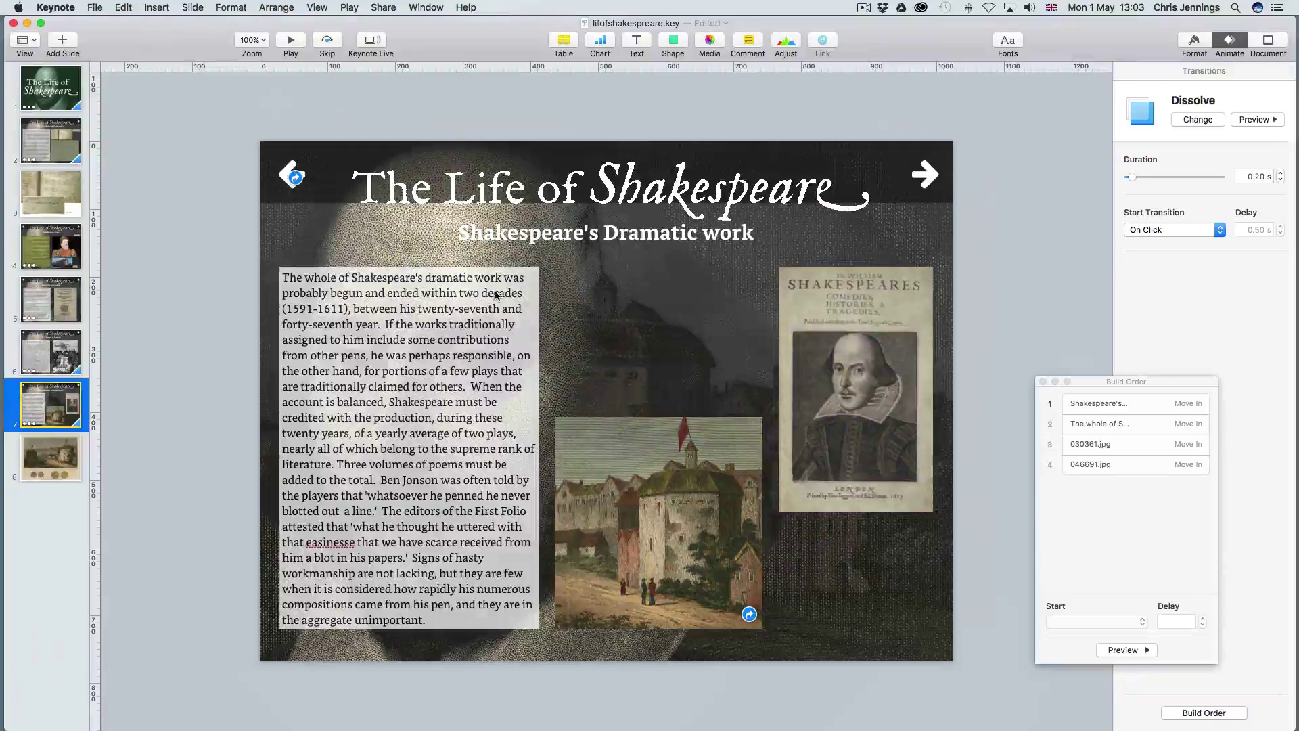
Save the presentation and place its Keynote file from Finder beside the Shakespeare portrait on Chapter 1's opening page in iBooks Author.
key("super+s")
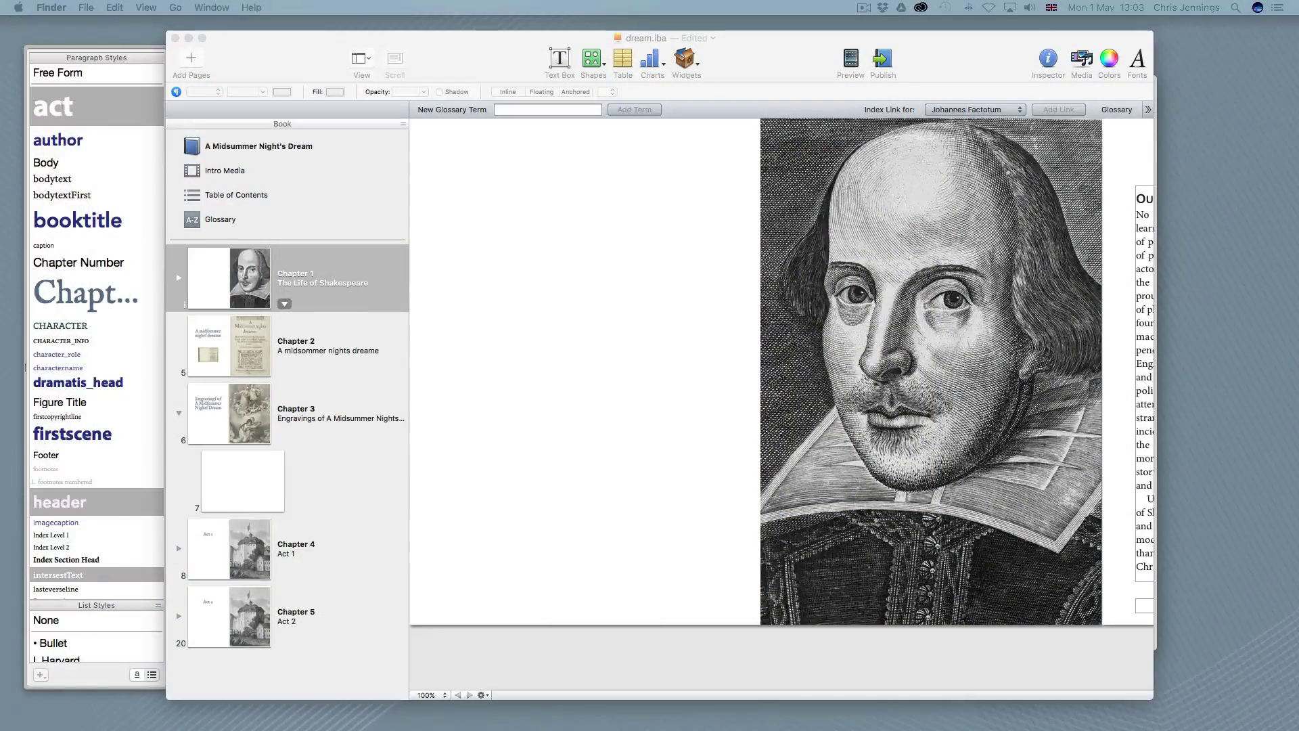
left_click_drag(1296, 291, 524, 281)
left_click(509, 157)
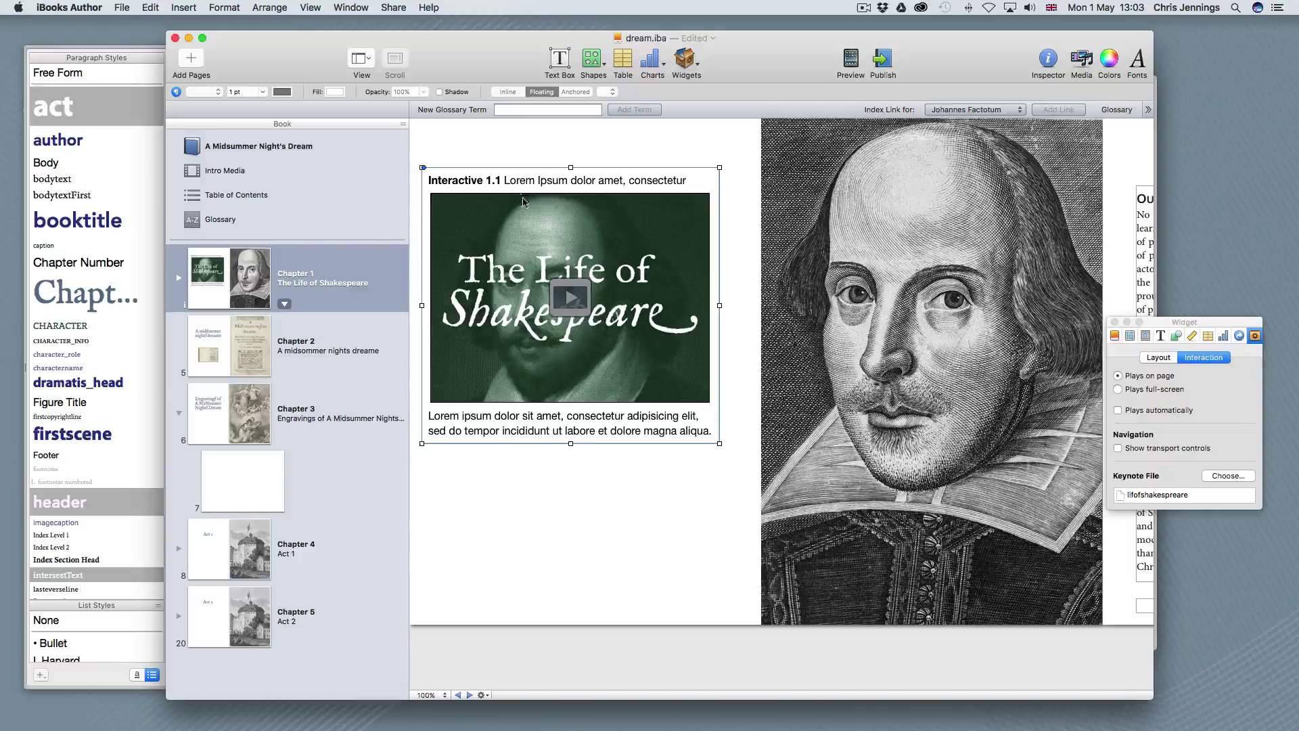
Set the Keynote widget to play full-screen, shrink it, and reposition it in the blank area beside the portrait.
left_click(1118, 390)
left_click_drag(568, 284, 656, 322)
left_click_drag(651, 431, 701, 449)
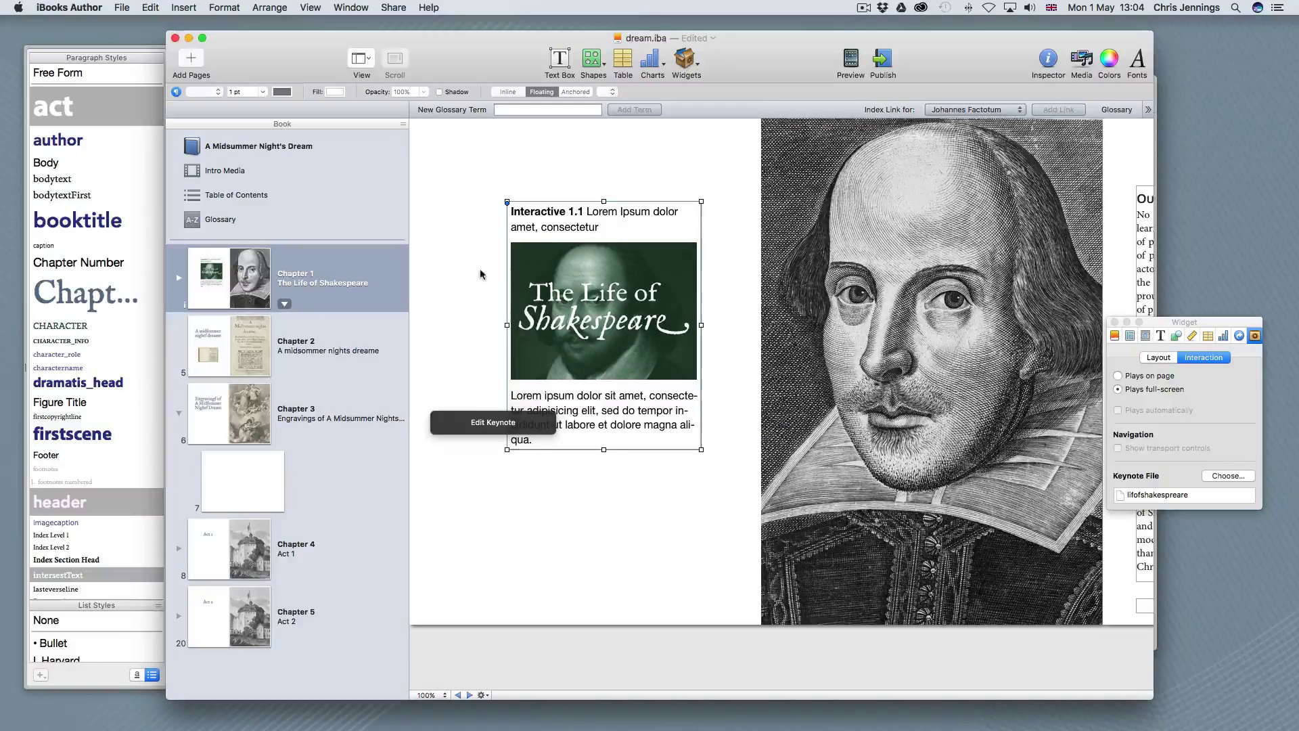
left_click_drag(545, 244, 532, 247)
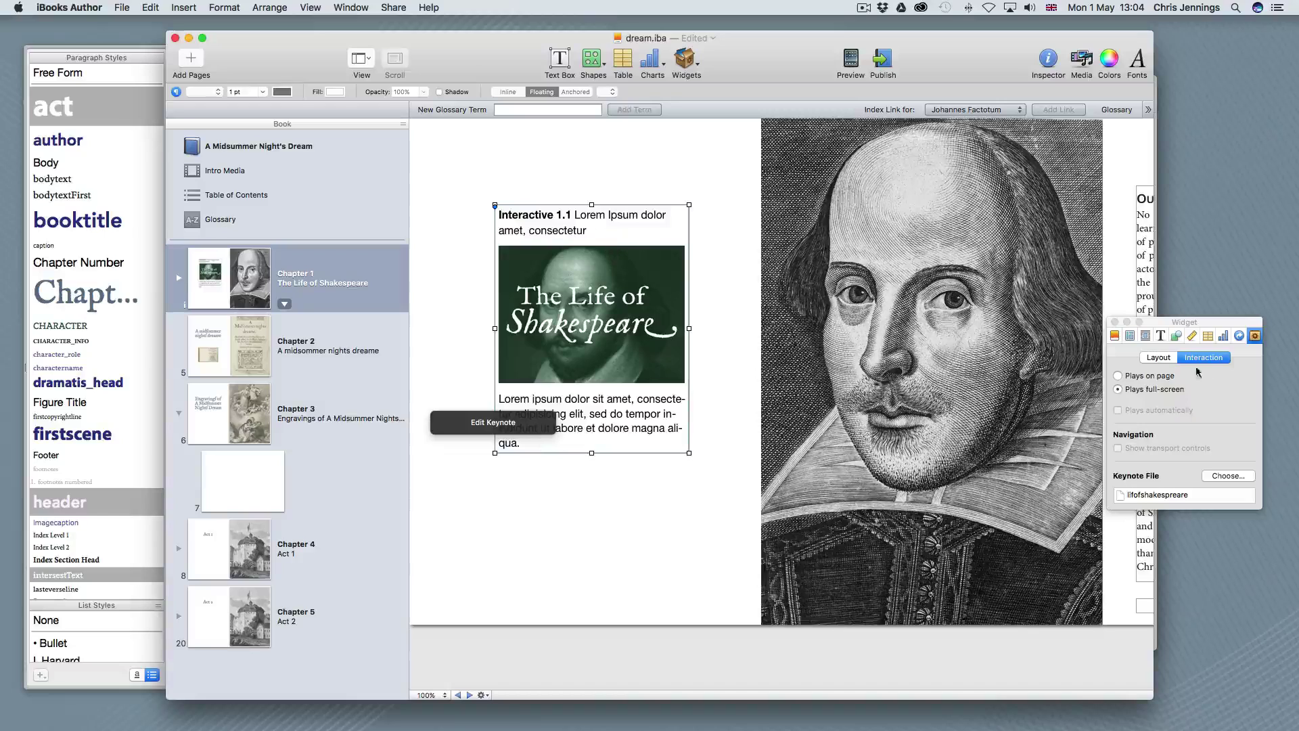
Turn off the widget's title and background, keep the caption, and set the margin to 0 pt.
left_click(1162, 359)
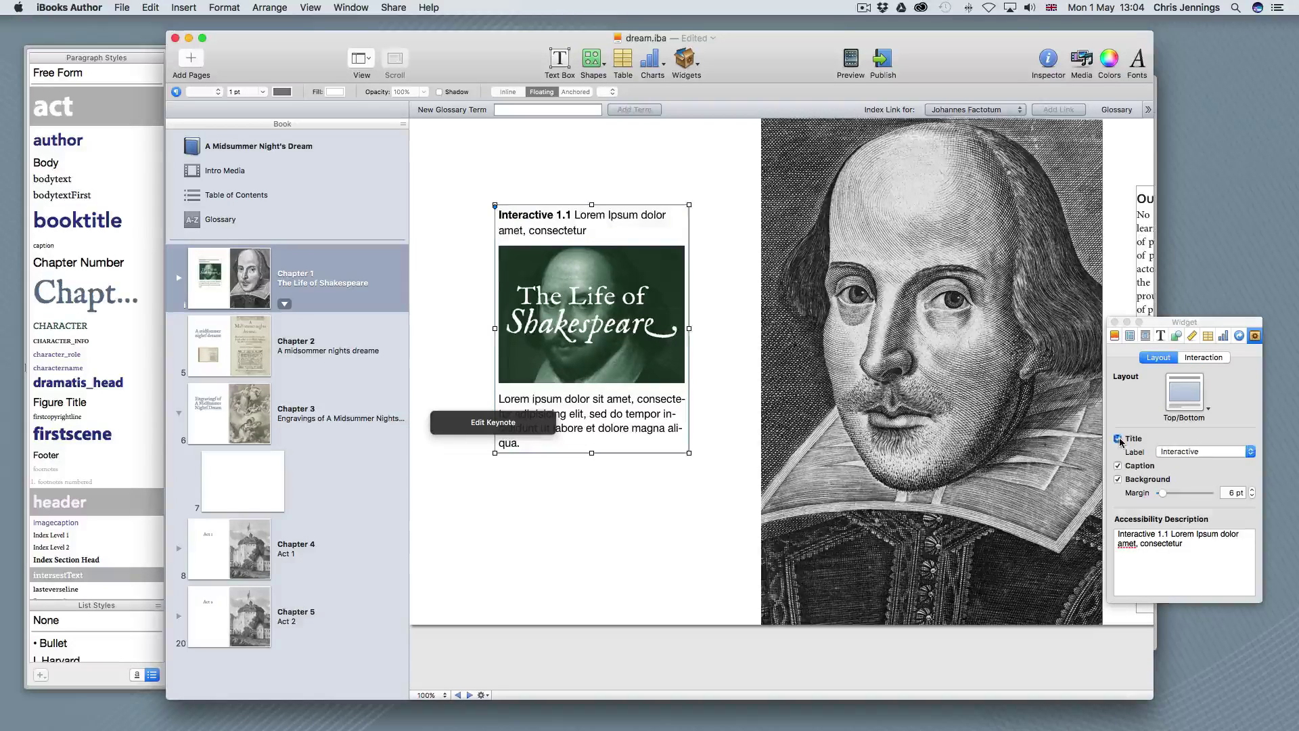
left_click(1117, 439)
left_click(1117, 480)
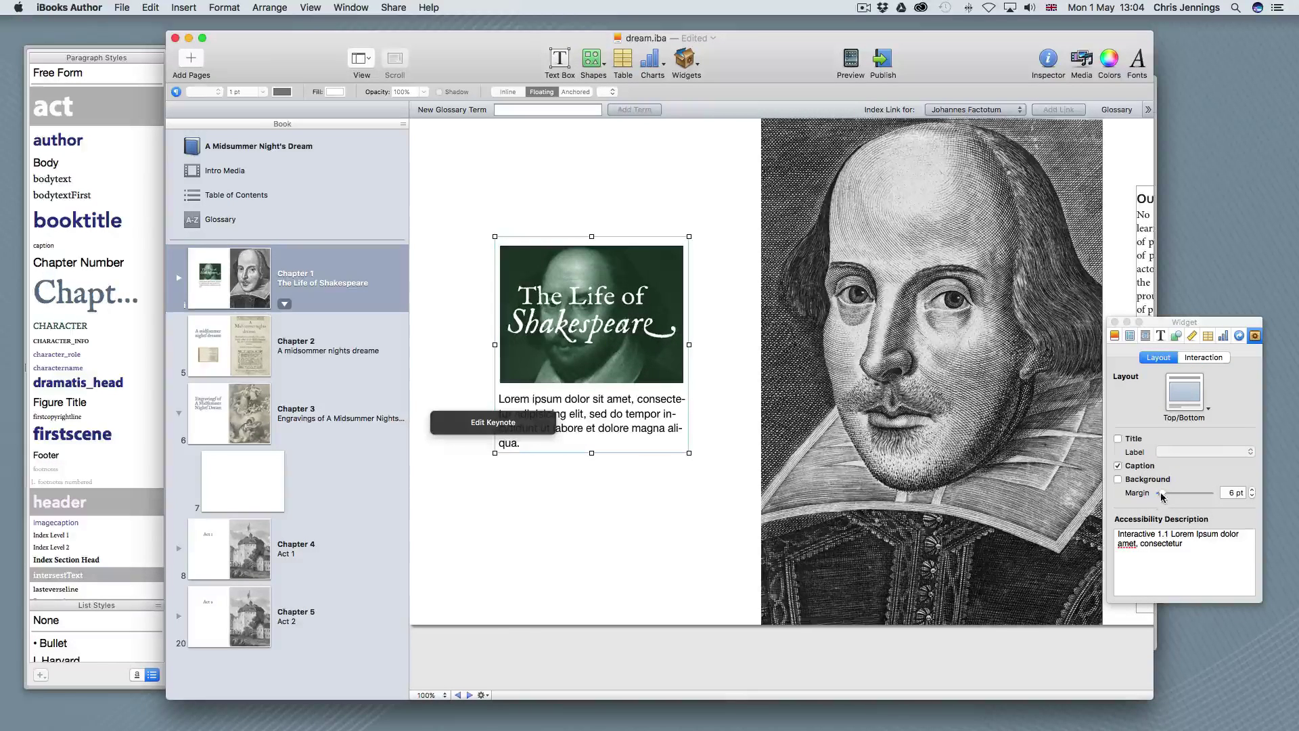
left_click_drag(1162, 492, 1152, 495)
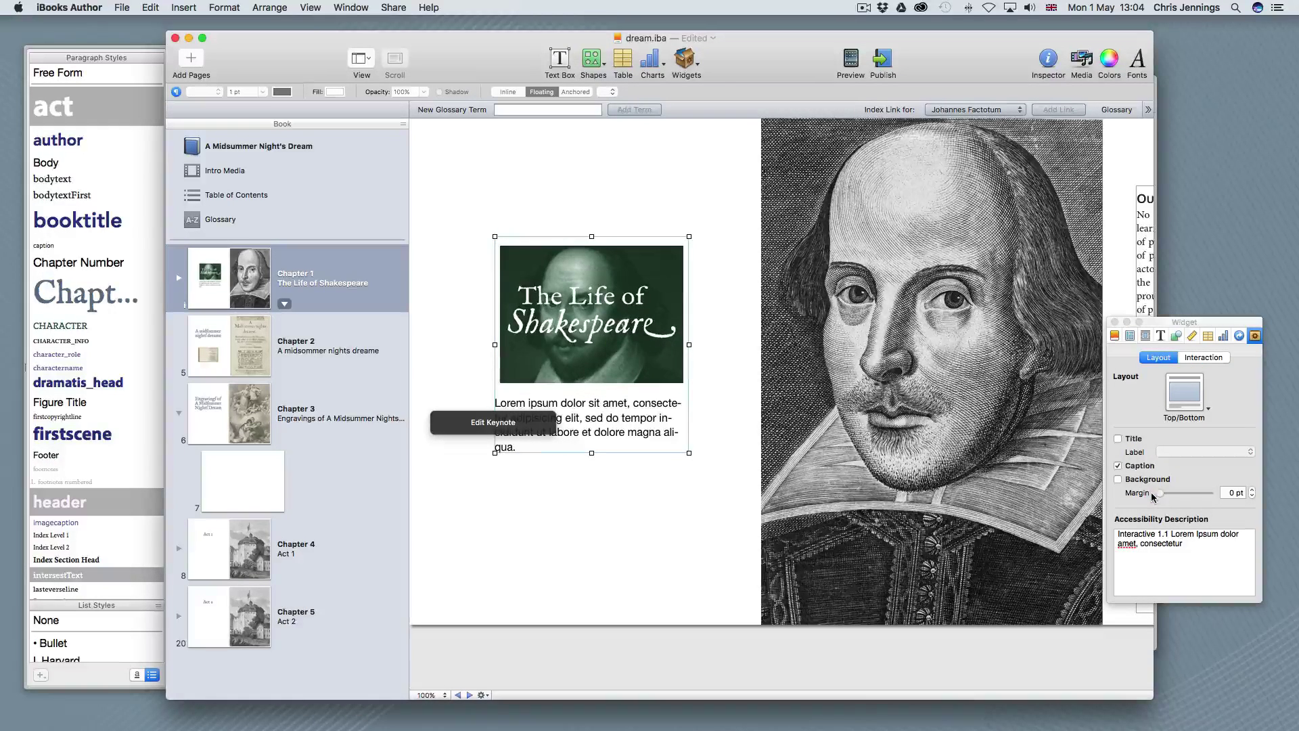
left_click(704, 452)
Replace the widget's placeholder caption with "Interact with the Life of Shakespeare".
double_click(629, 431)
left_click(532, 447)
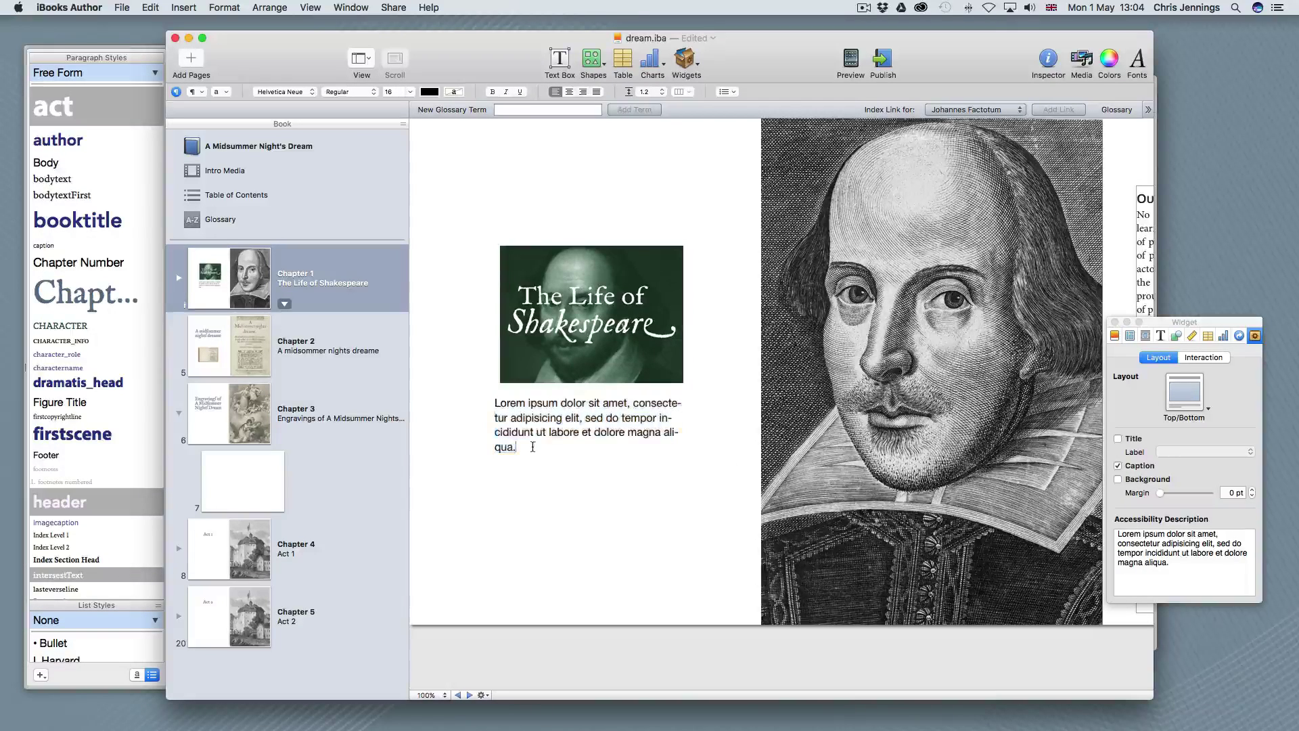
triple_click(532, 446)
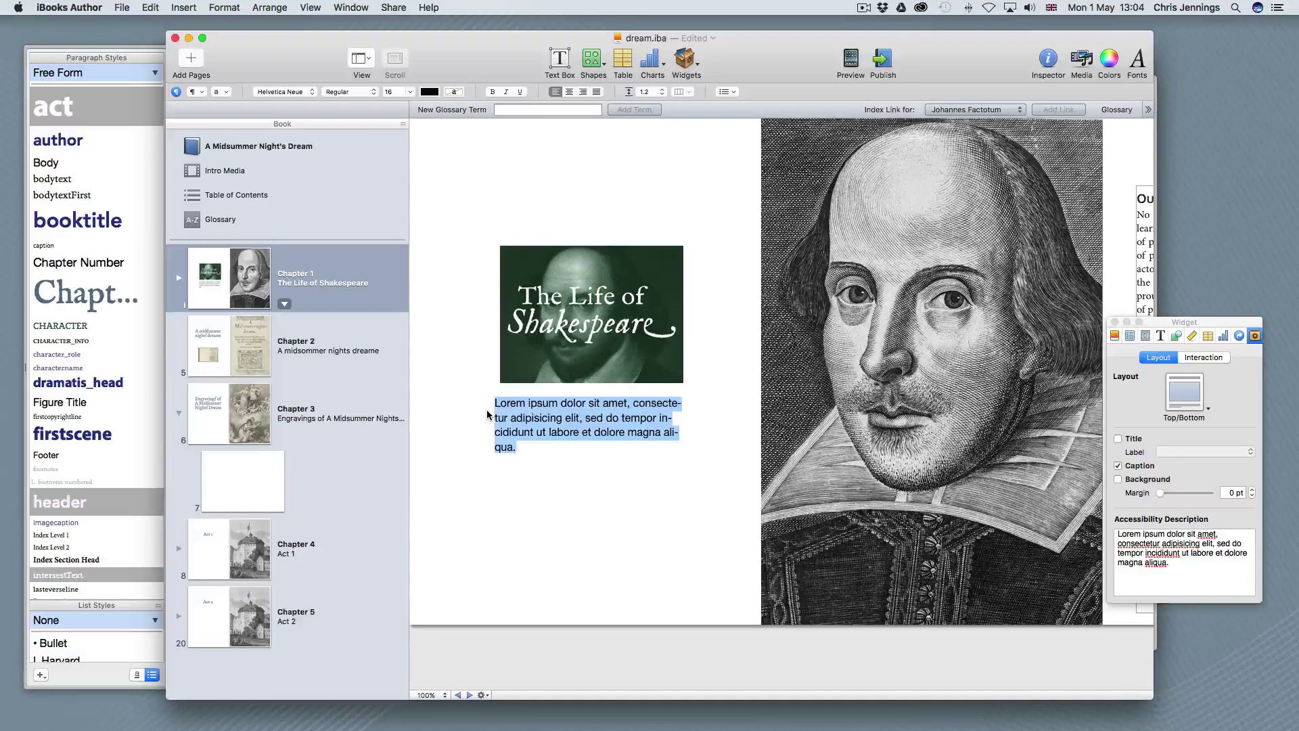
type("Inter")
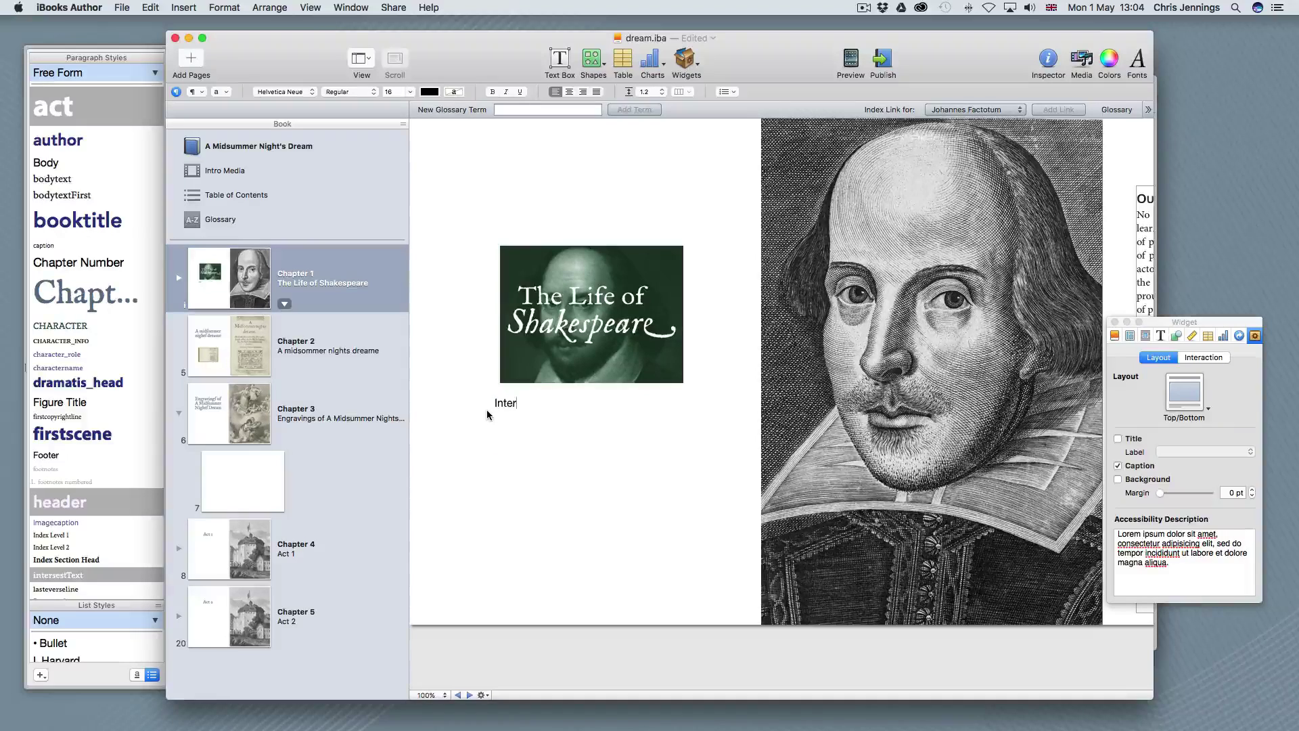
type("act with")
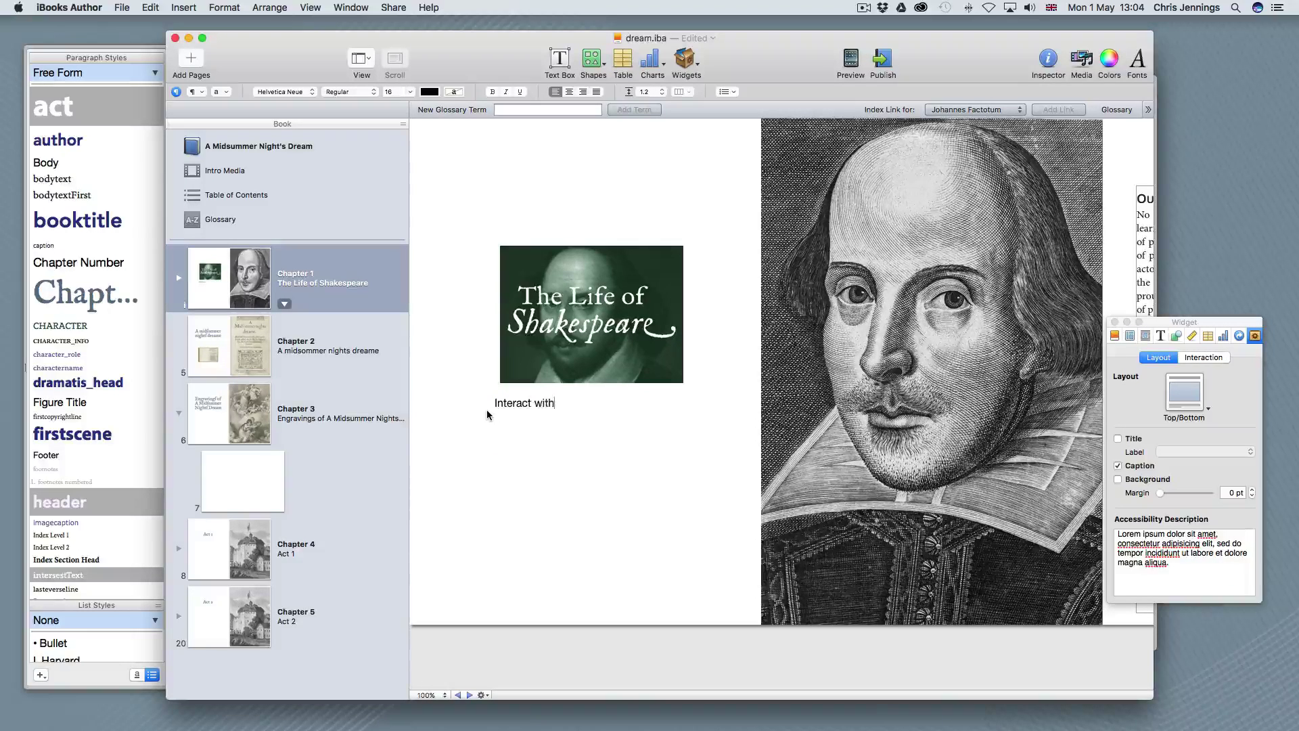
type(" the Life of Shakespe")
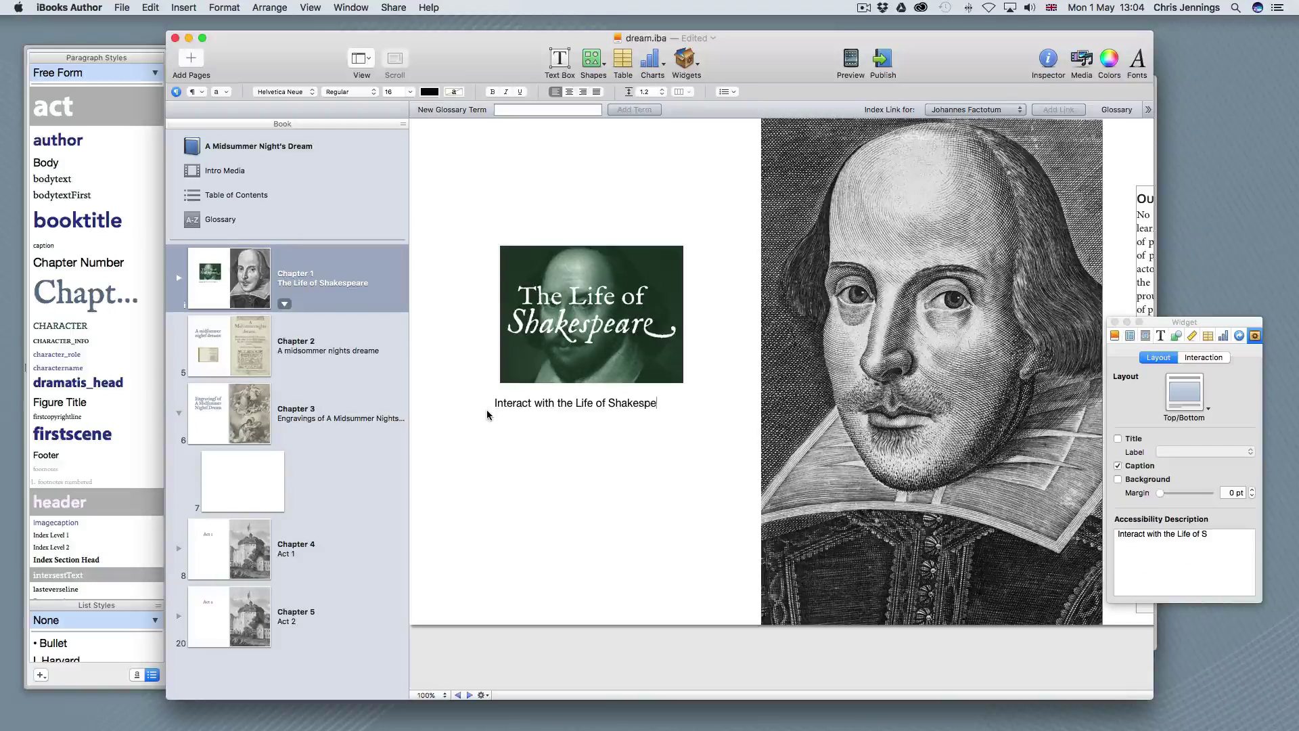
type("are")
left_click(636, 437)
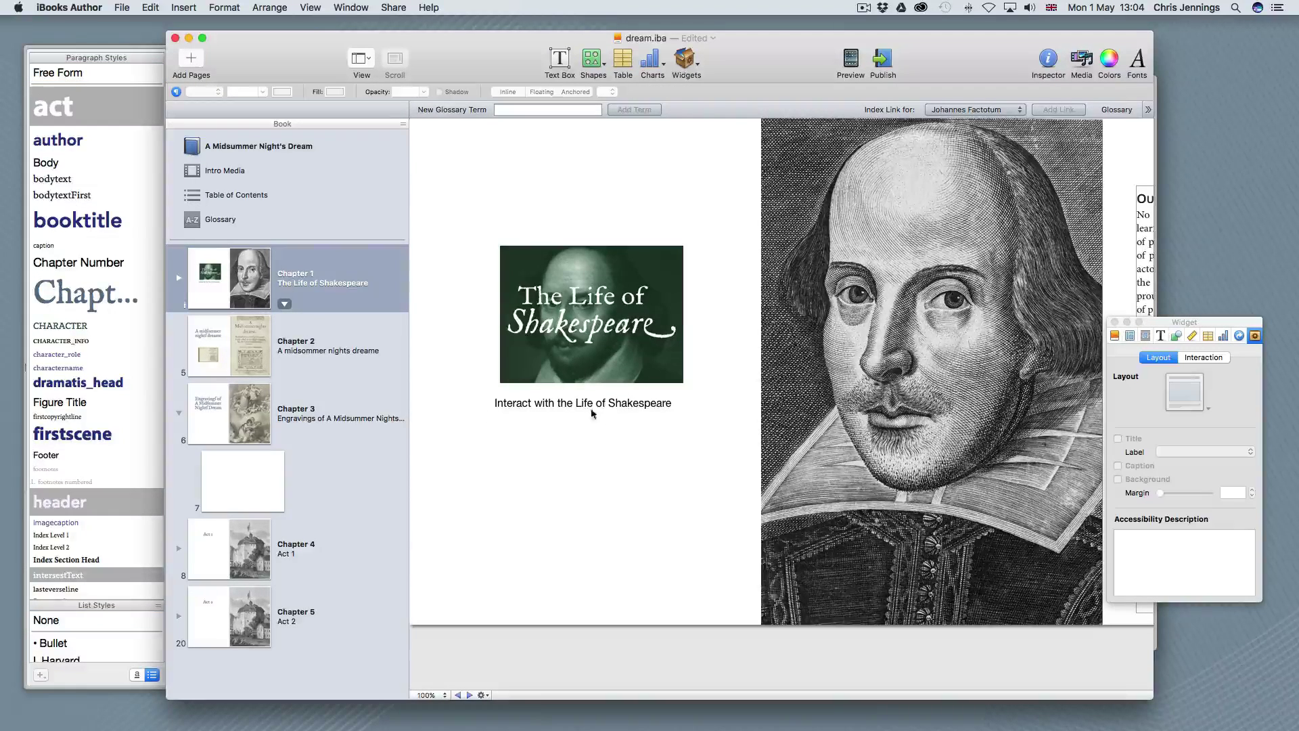
Narrow the widget slightly to the width of its image and center the caption text beneath it.
left_click(588, 368)
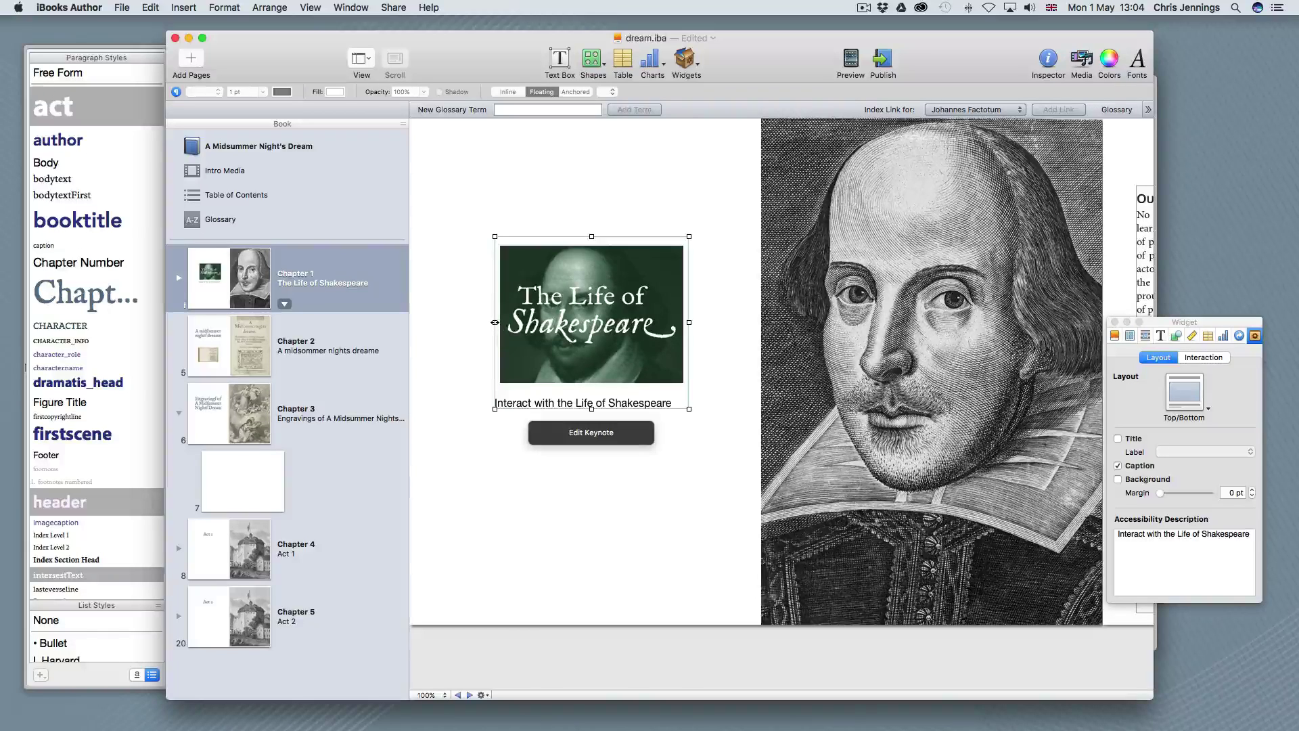
left_click_drag(495, 323, 507, 320)
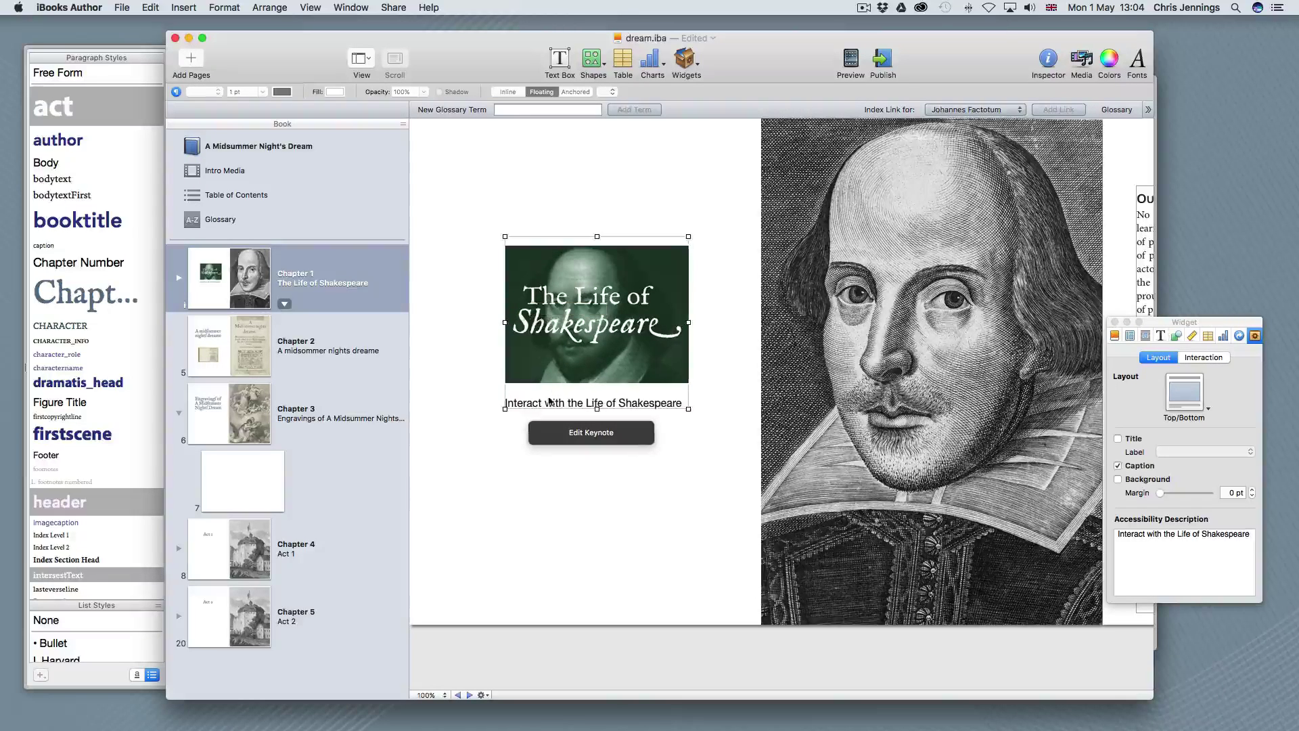
left_click(595, 404)
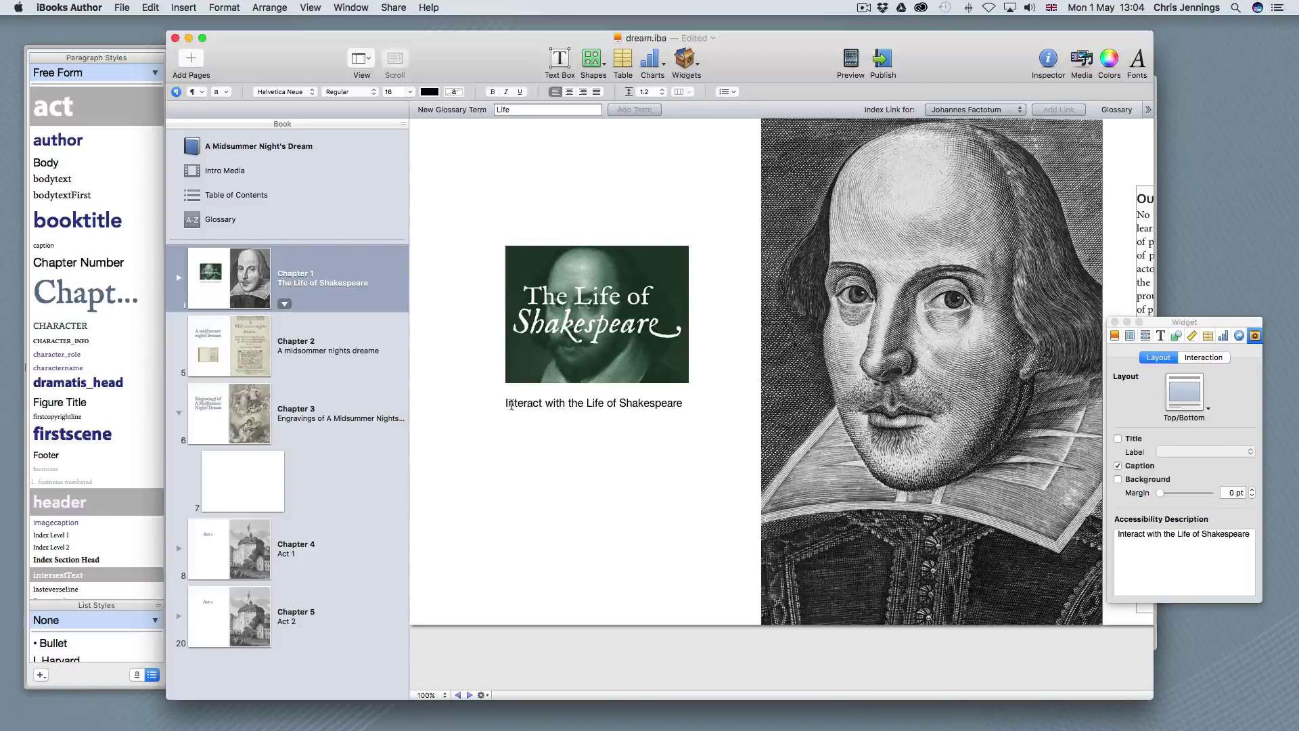
left_click_drag(508, 404, 690, 404)
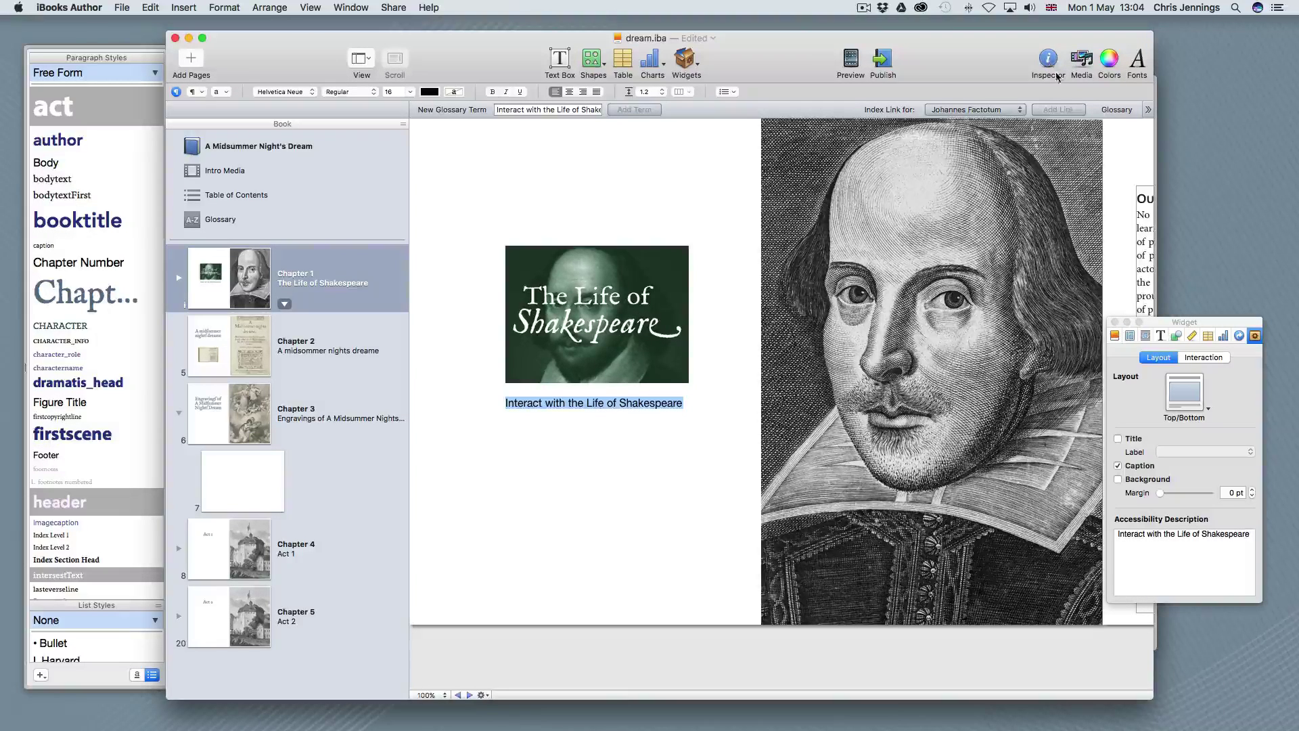
left_click(1157, 337)
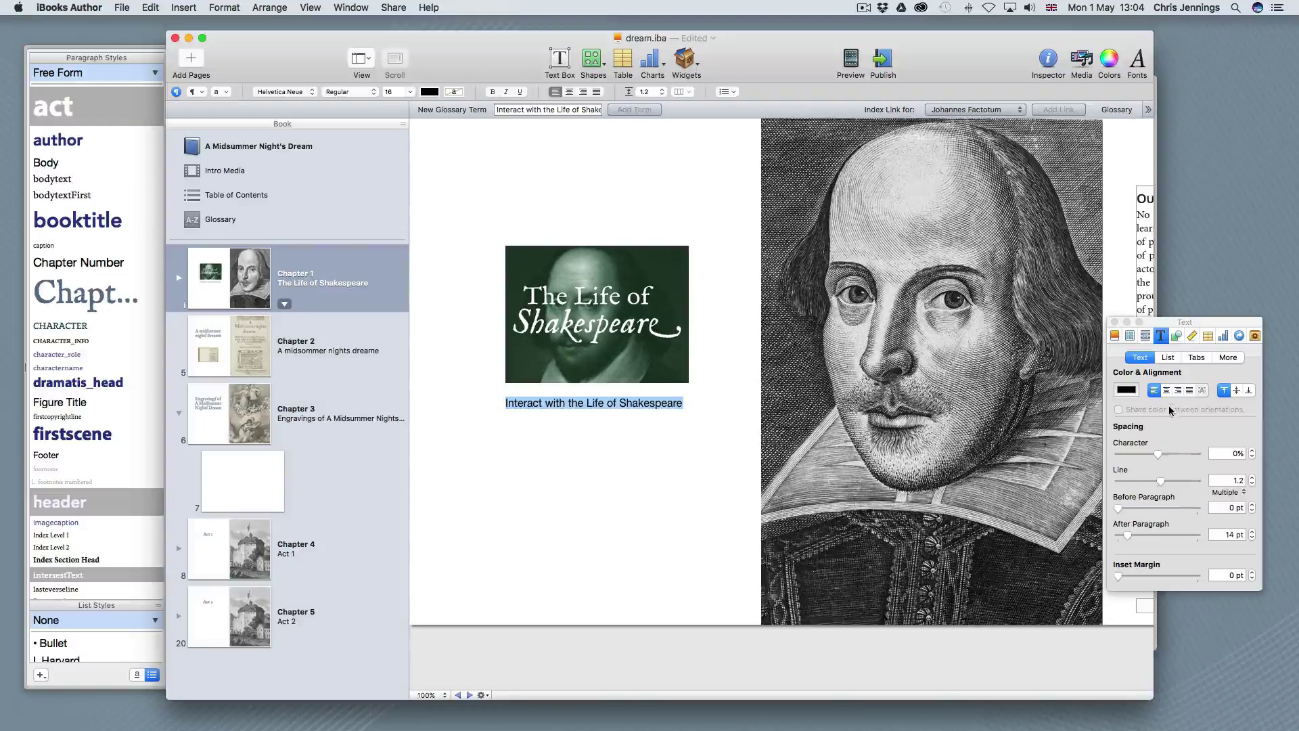
left_click(1155, 393)
left_click(605, 441)
left_click(582, 278)
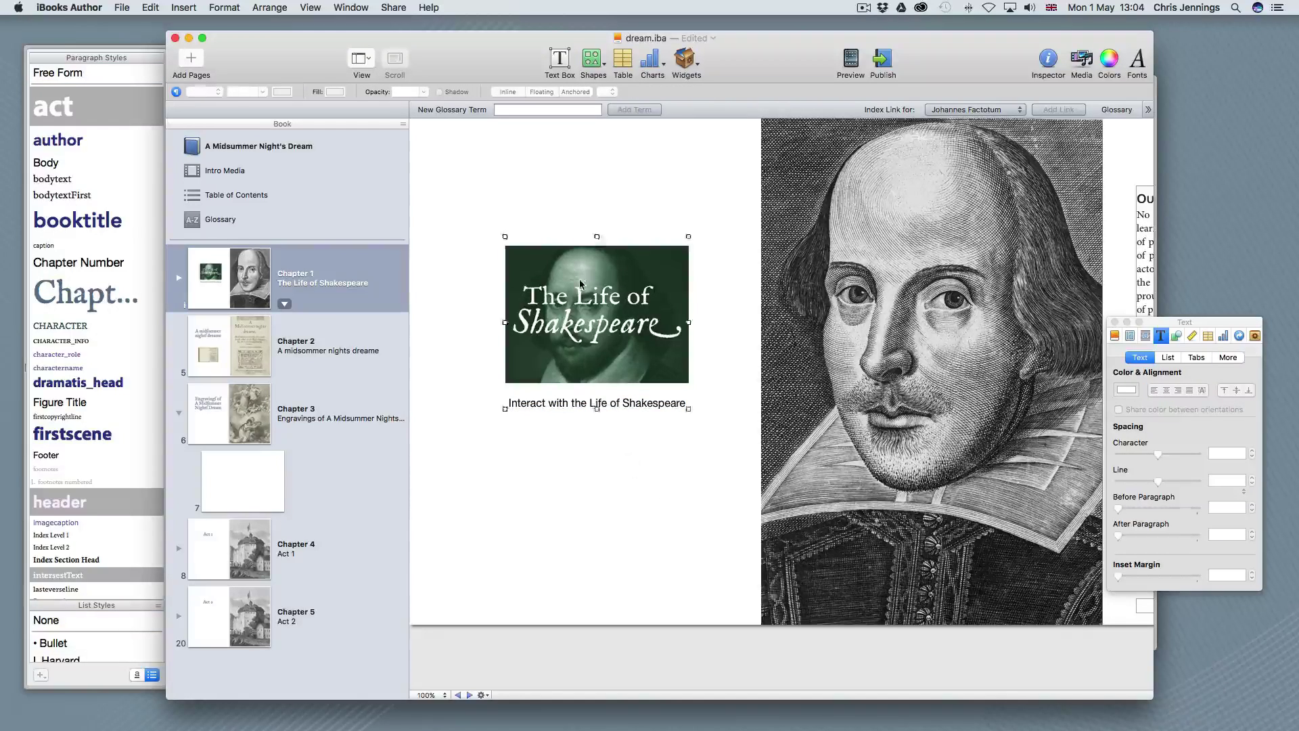
Enlarge the Keynote widget slightly and reposition it in the middle of the blank area beside the portrait.
left_click_drag(583, 278, 575, 287)
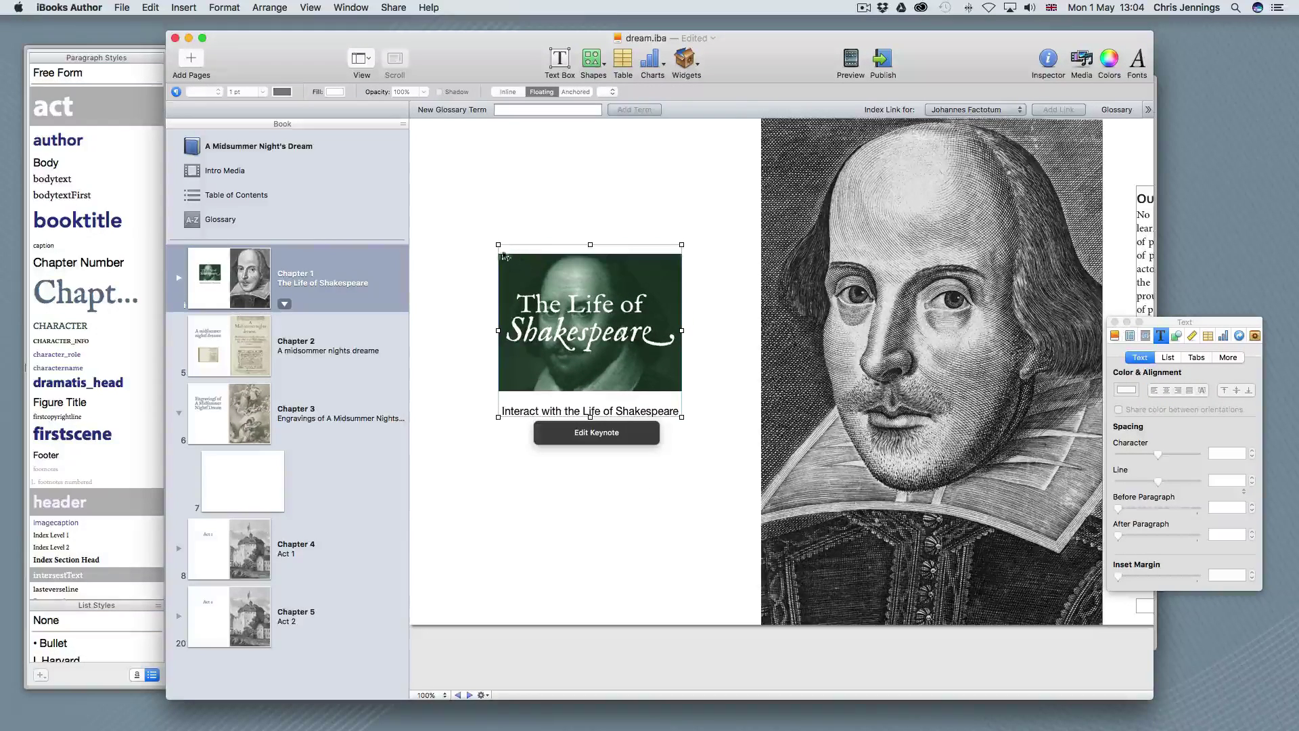
left_click_drag(498, 243, 464, 223)
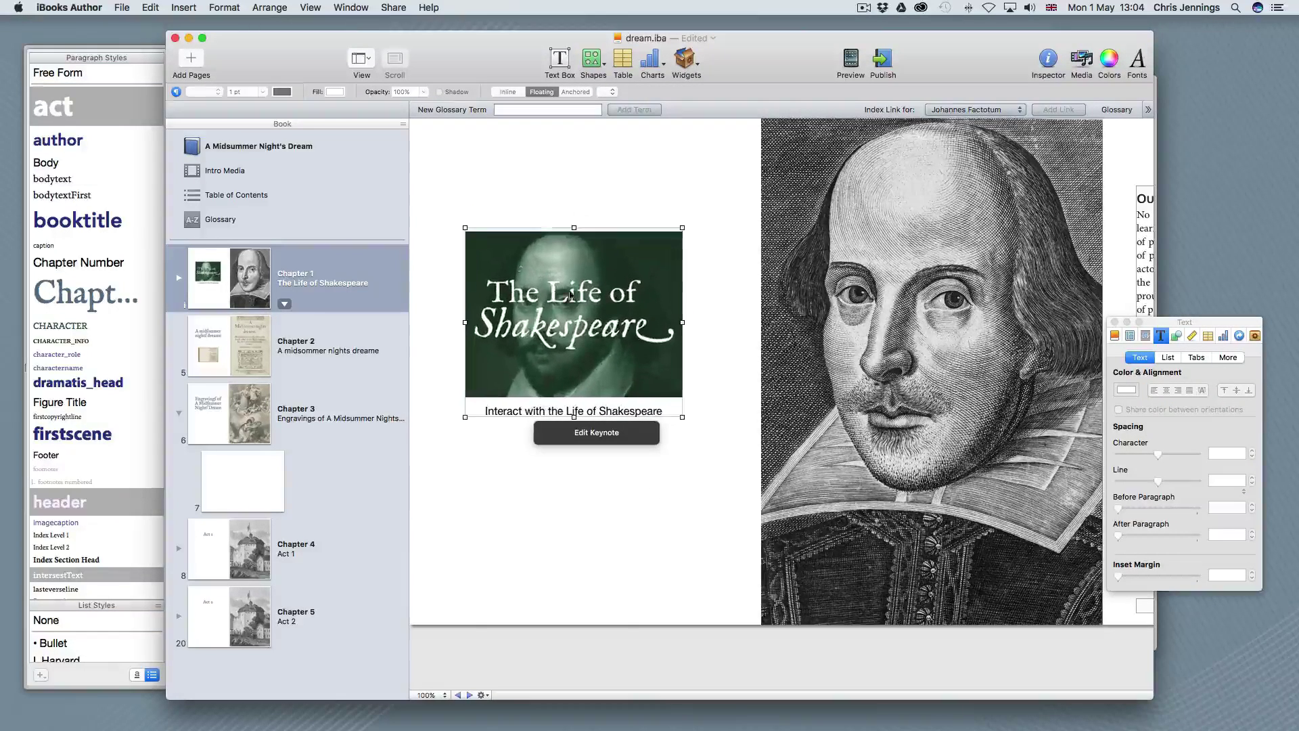
left_click_drag(598, 298, 640, 359)
left_click(617, 483)
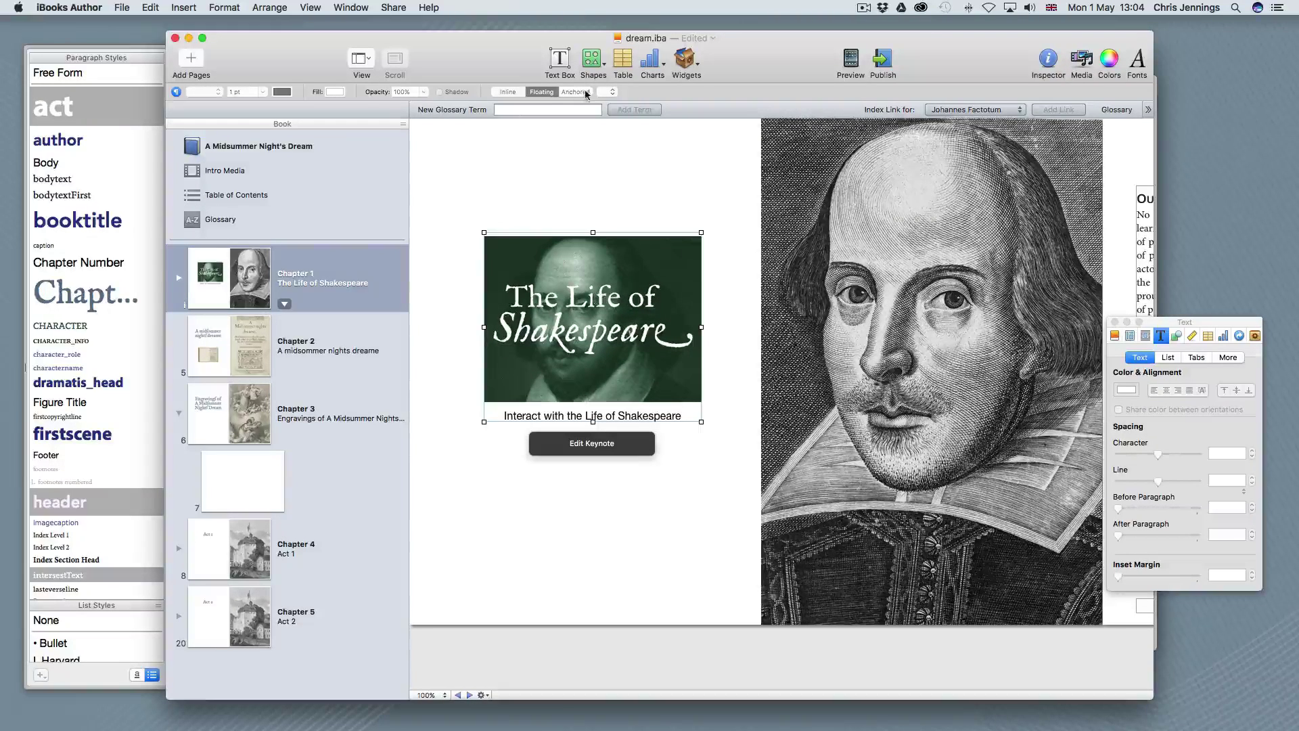
Preview the book in iBooks, start the full-screen Shakespeare widget, and follow its forward arrows to the Shakespeare's Dramatic work slide.
left_click(851, 59)
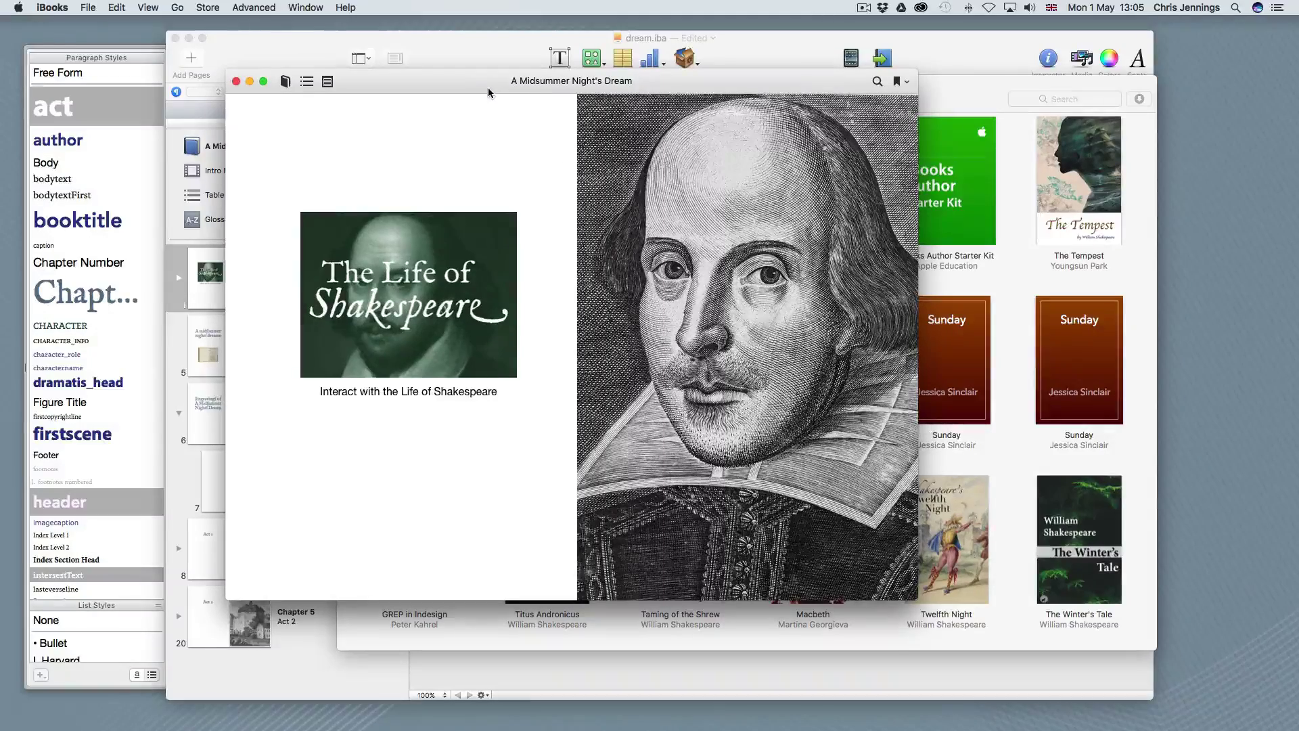
left_click(414, 274)
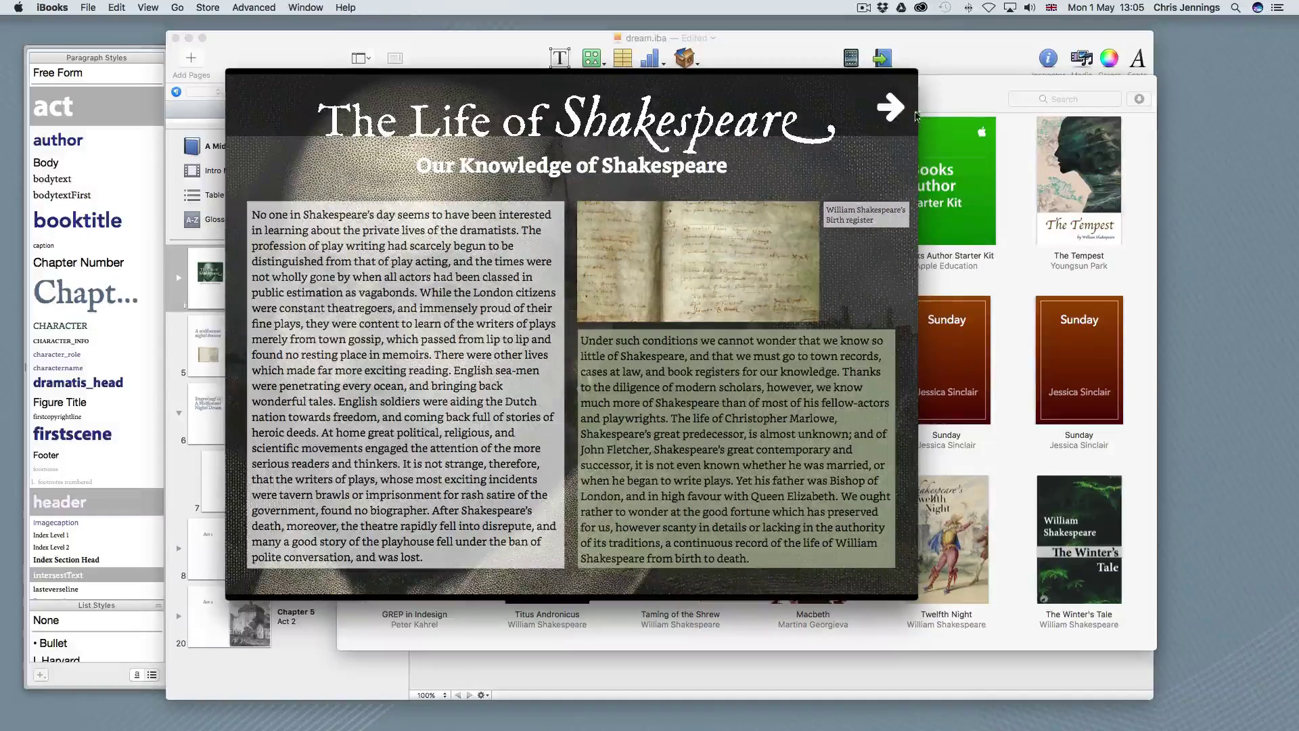
left_click(890, 107)
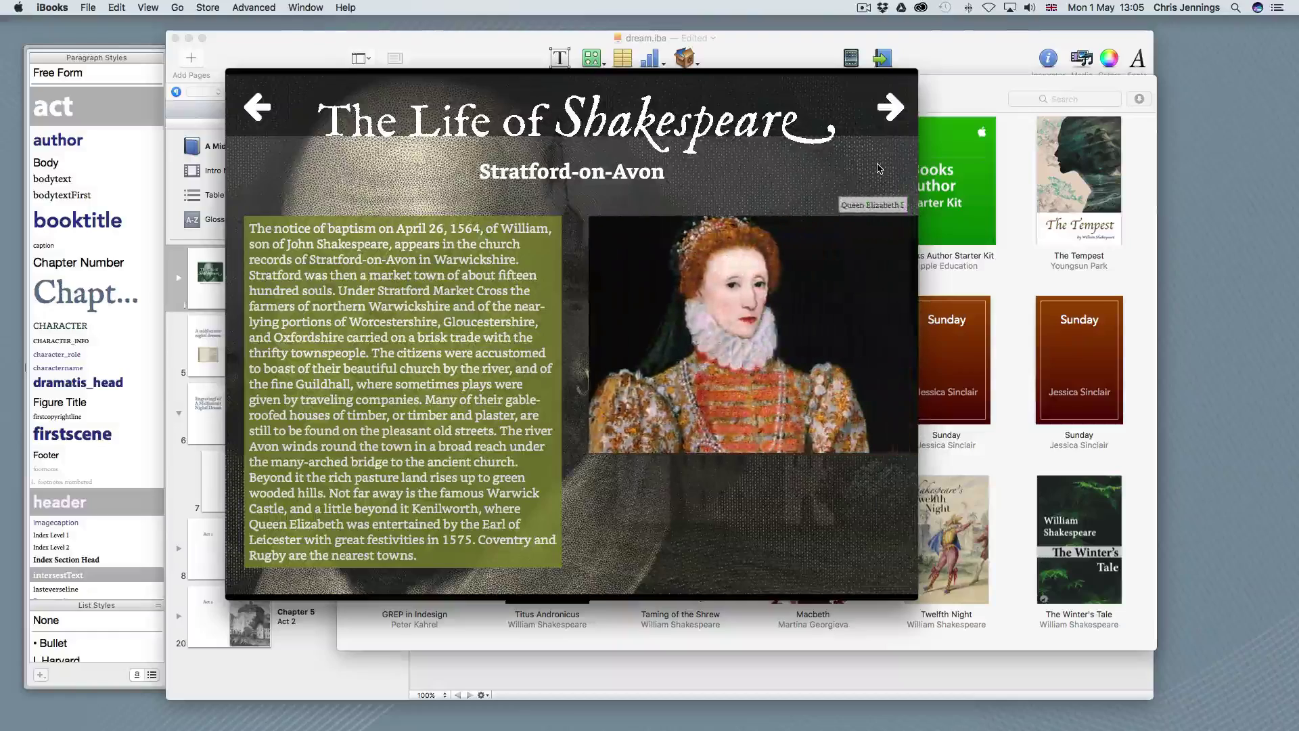
left_click(891, 107)
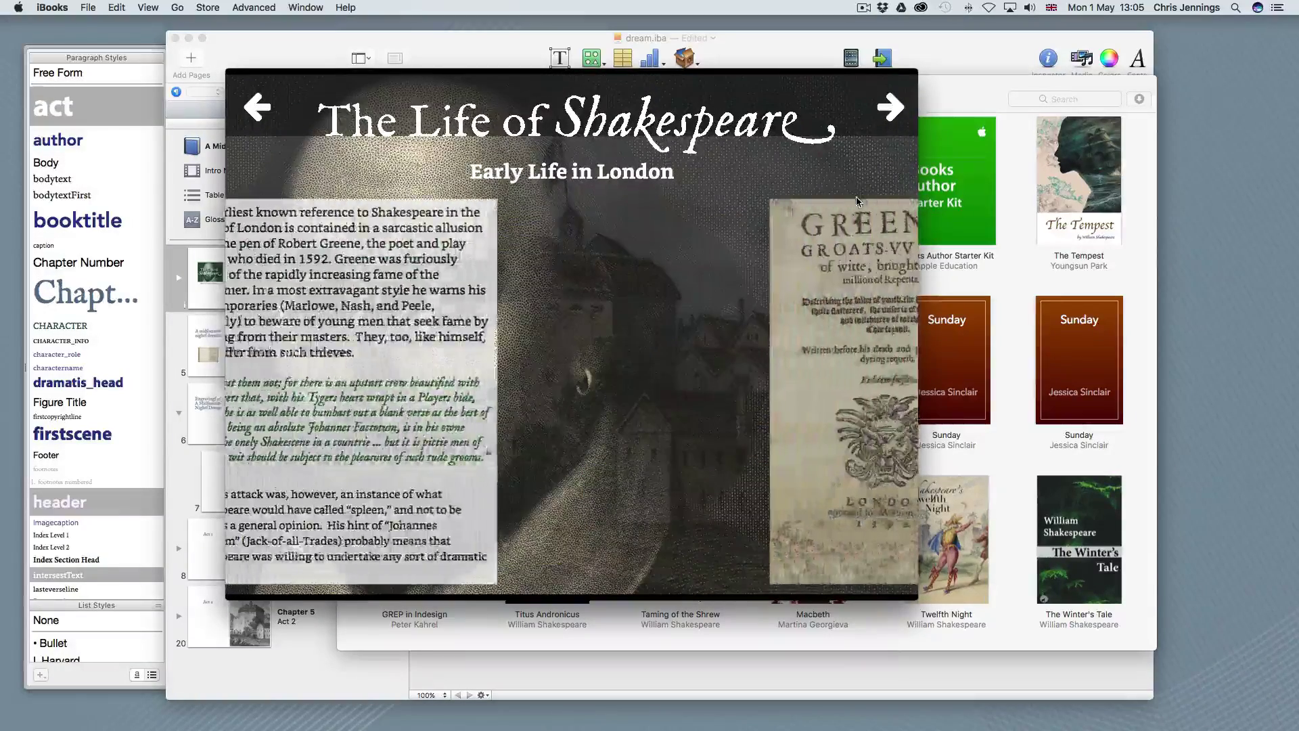
left_click(891, 109)
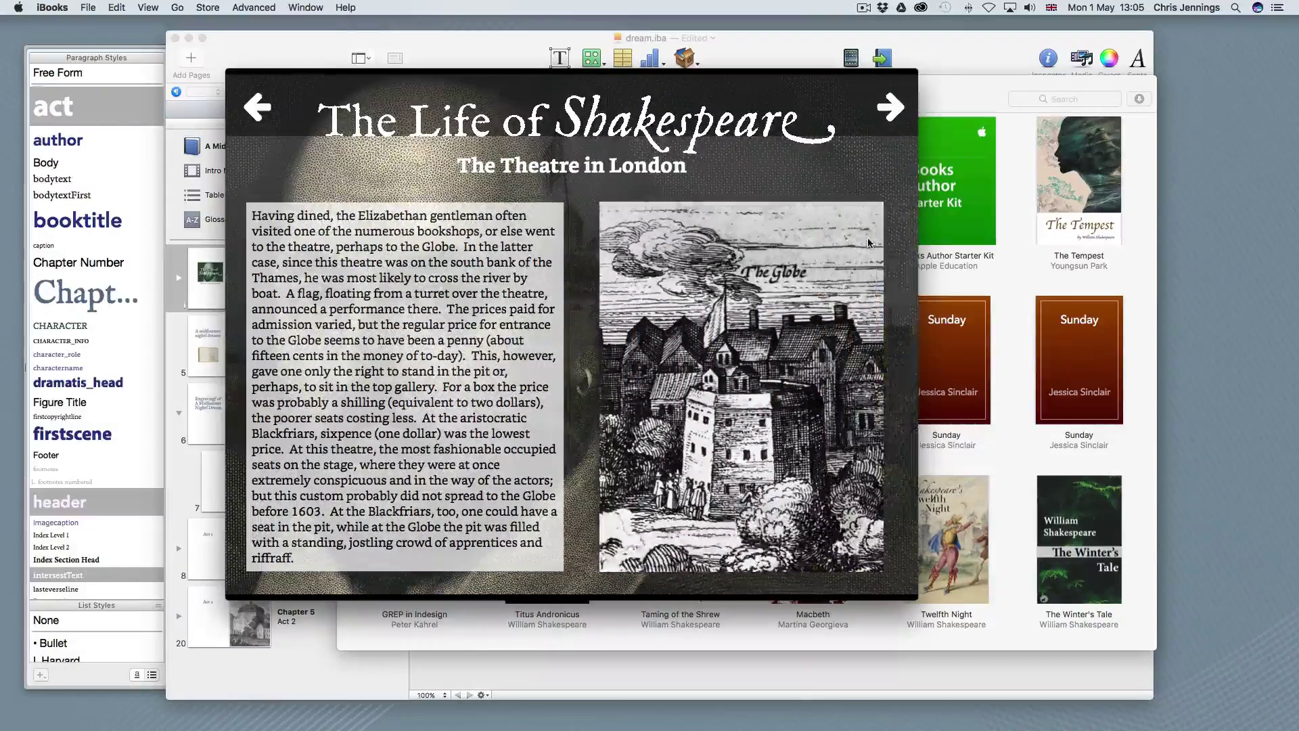
left_click(892, 110)
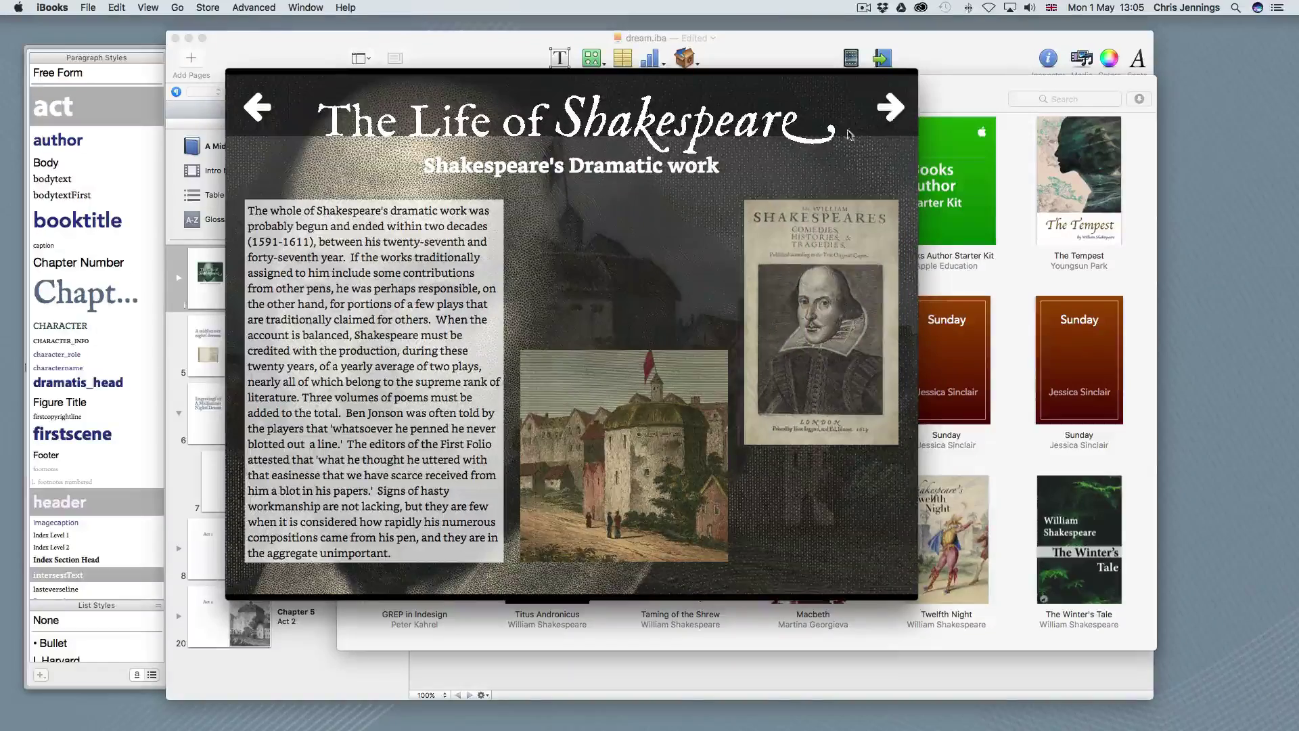
Test the linked playhouse picture by opening its enlarged view and returning to the Shakespeare's Dramatic work slide.
left_click(570, 374)
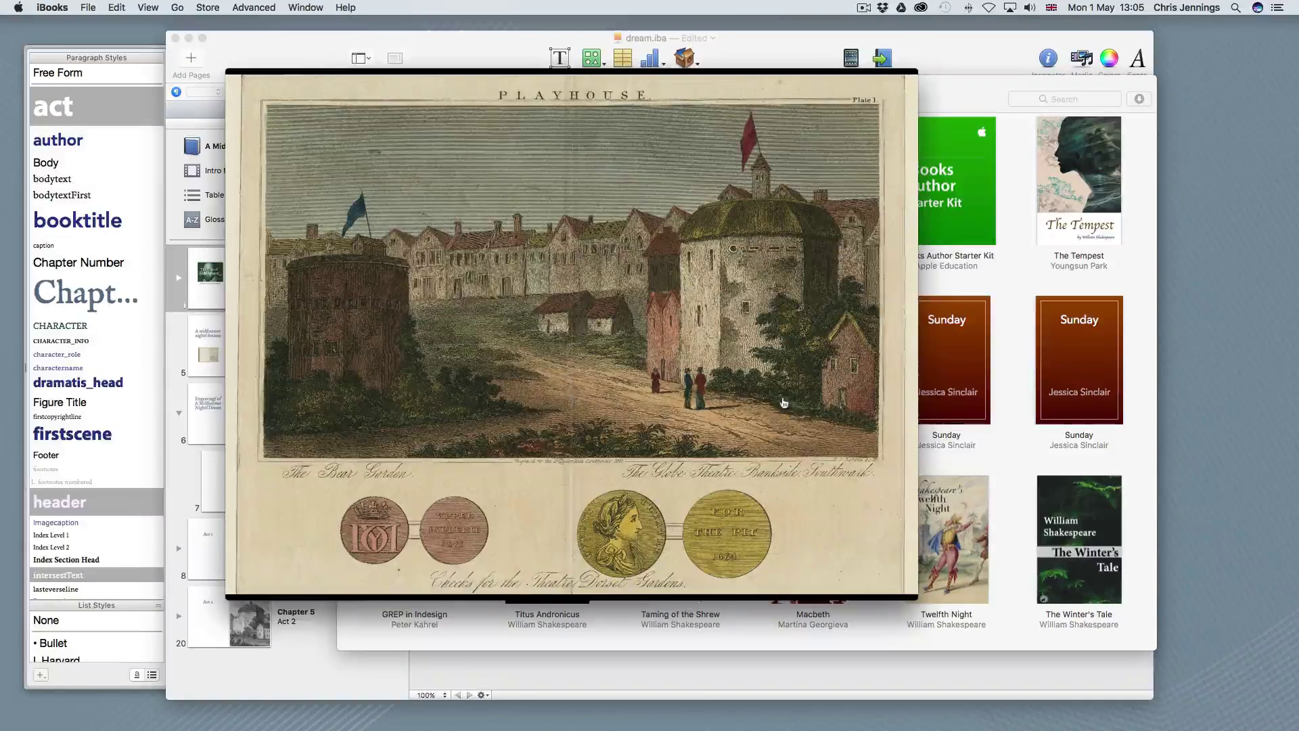
left_click(629, 272)
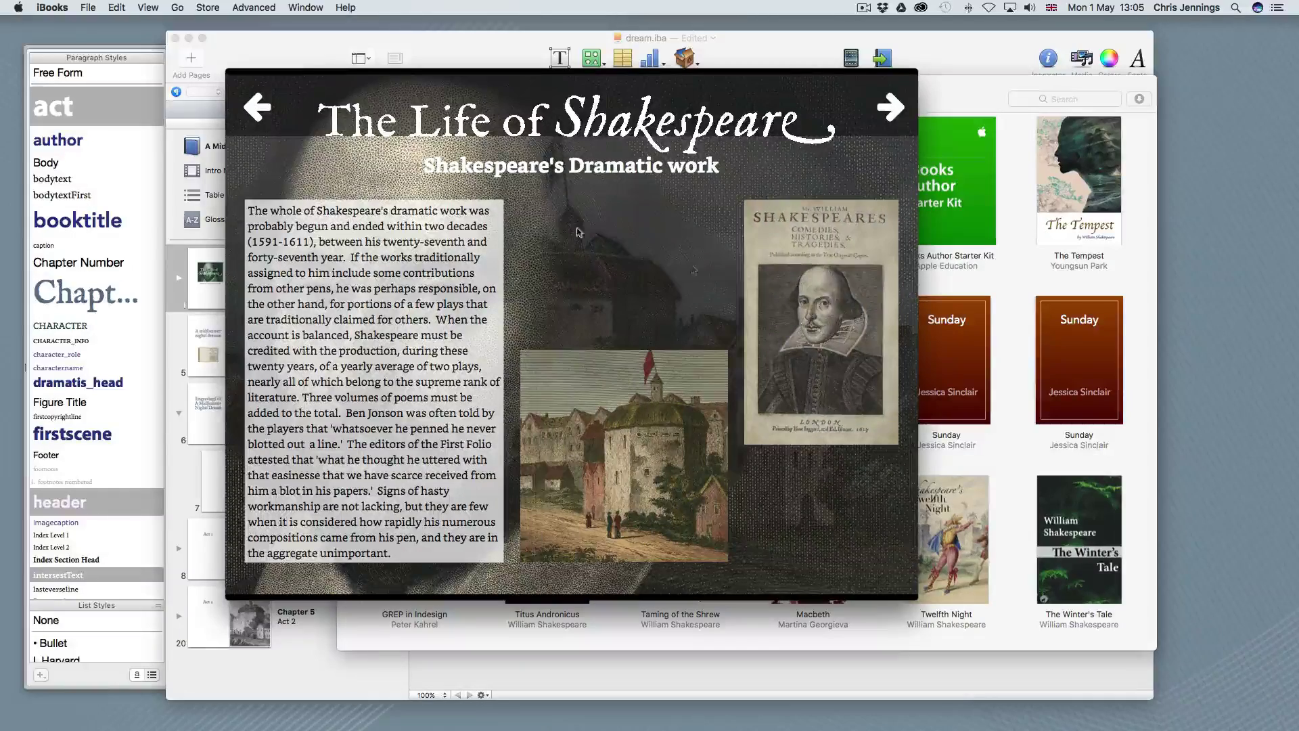
mouse_move(249, 86)
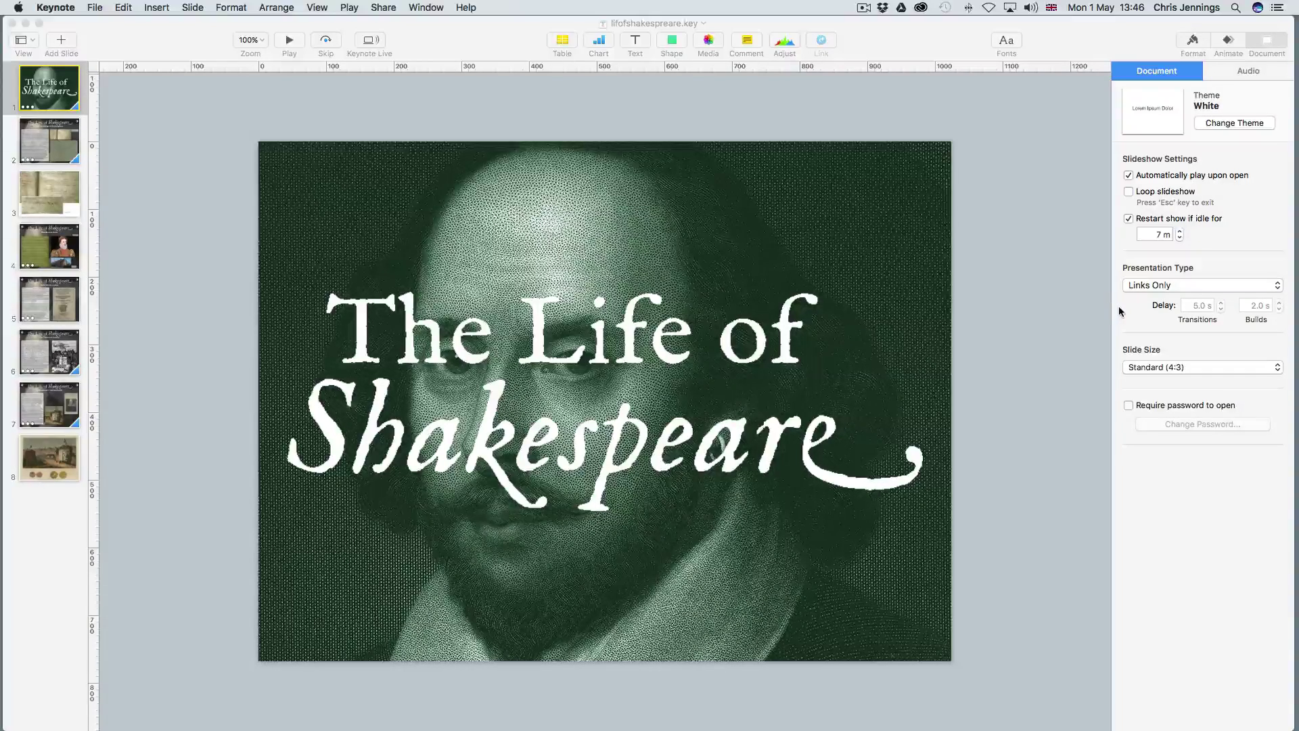
In the Keynote file lifofshakespreare.key, choose Links Only as the presentation type.
left_click(1236, 290)
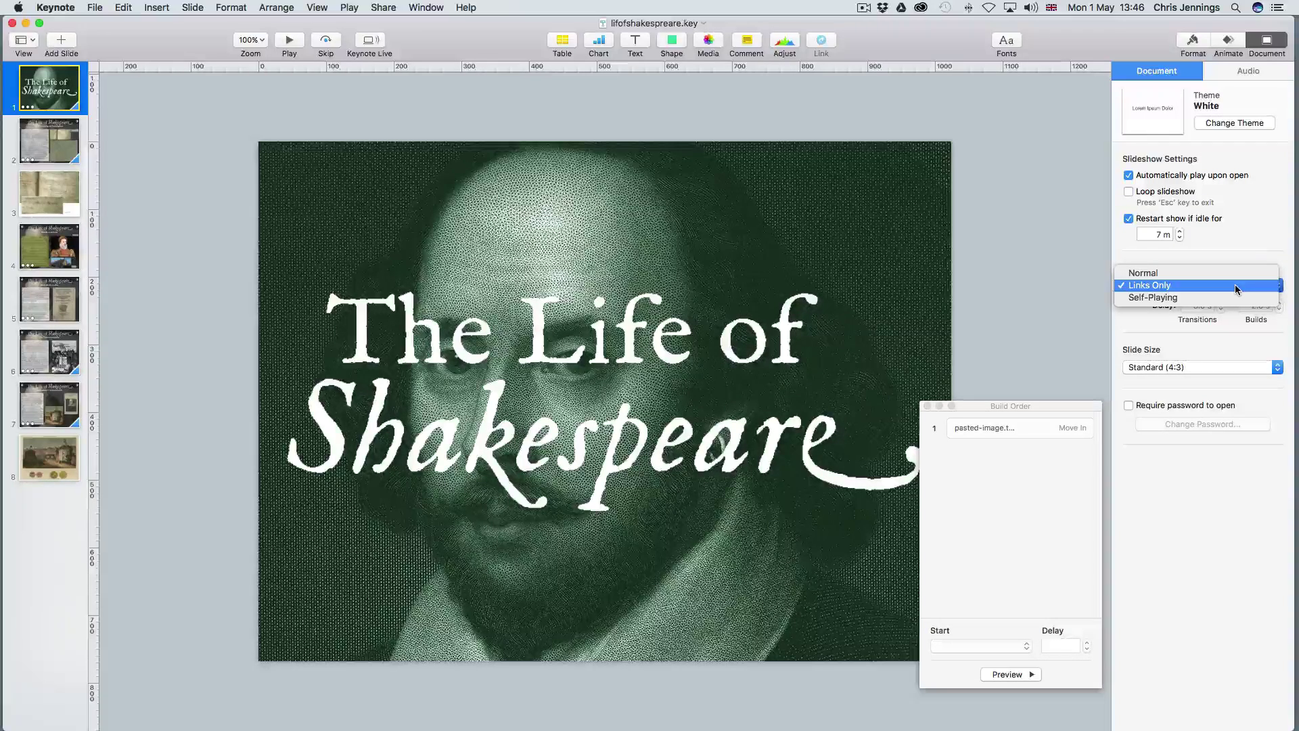
left_click(1148, 287)
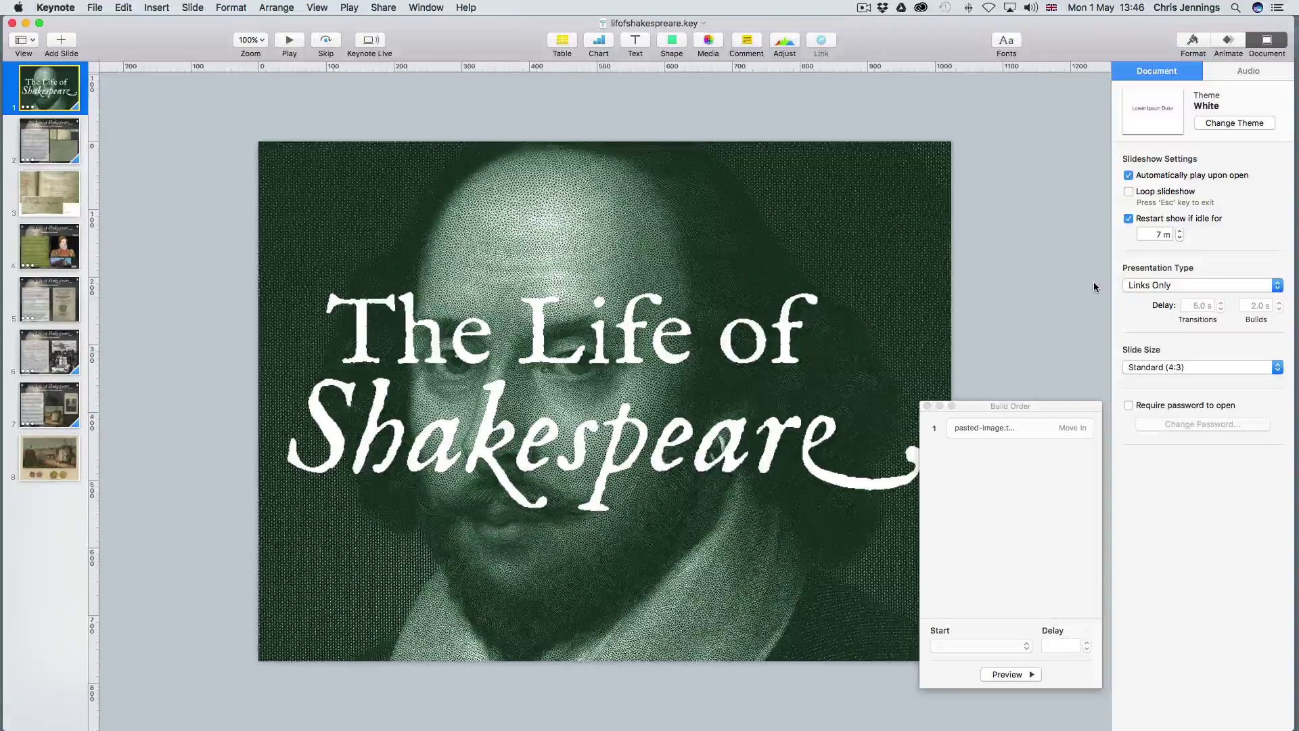